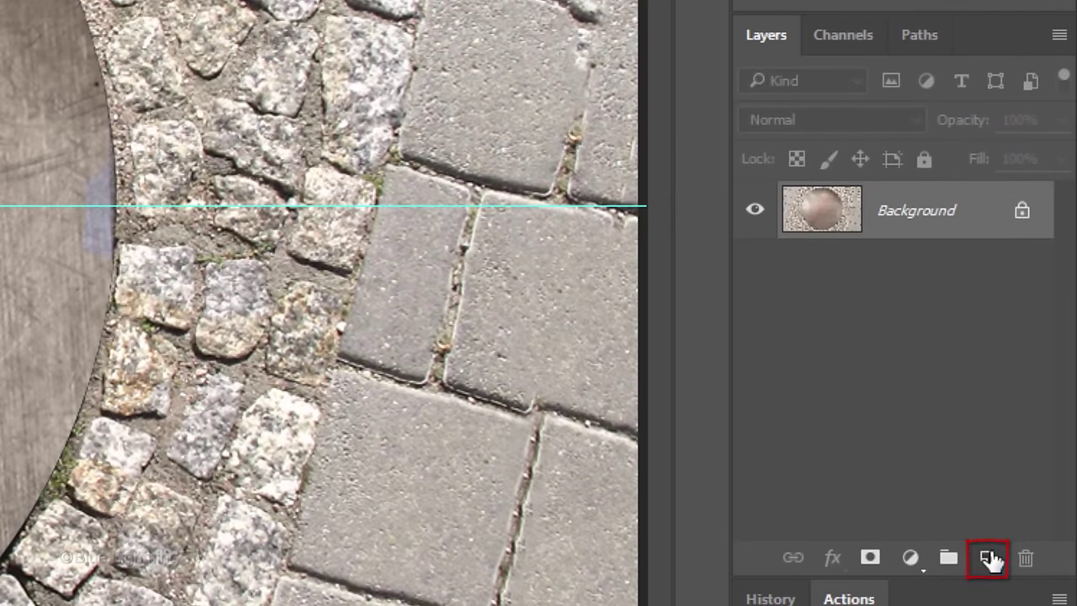
Step: Add a new layer above the Background and activate the Custom Shape tool in Pixels mode
{"action": "left_click", "coordinate": [990, 559]}
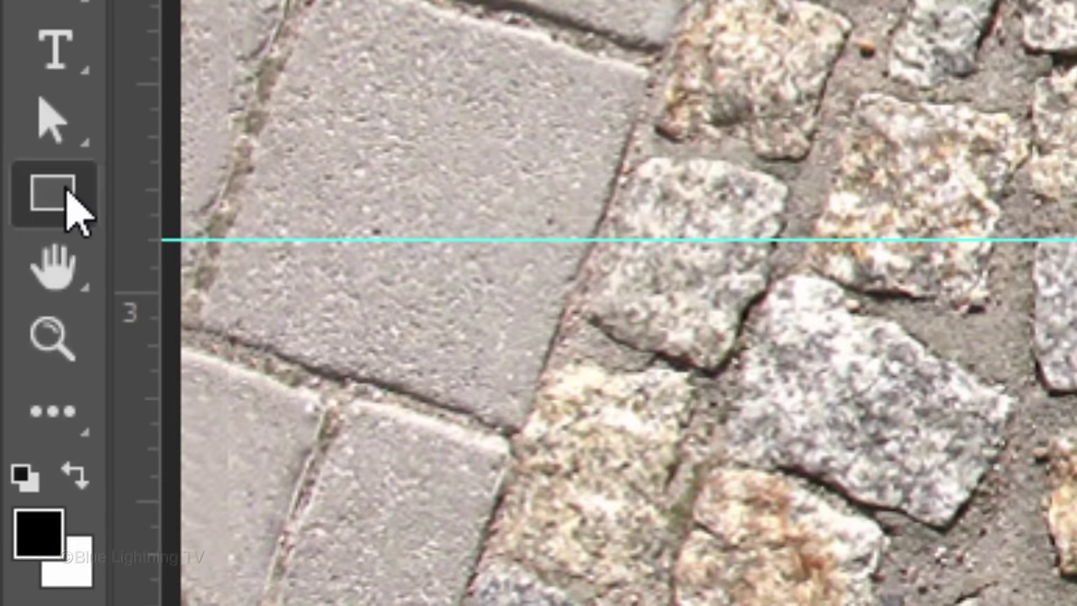
{"action": "left_click", "coordinate": [66, 202]}
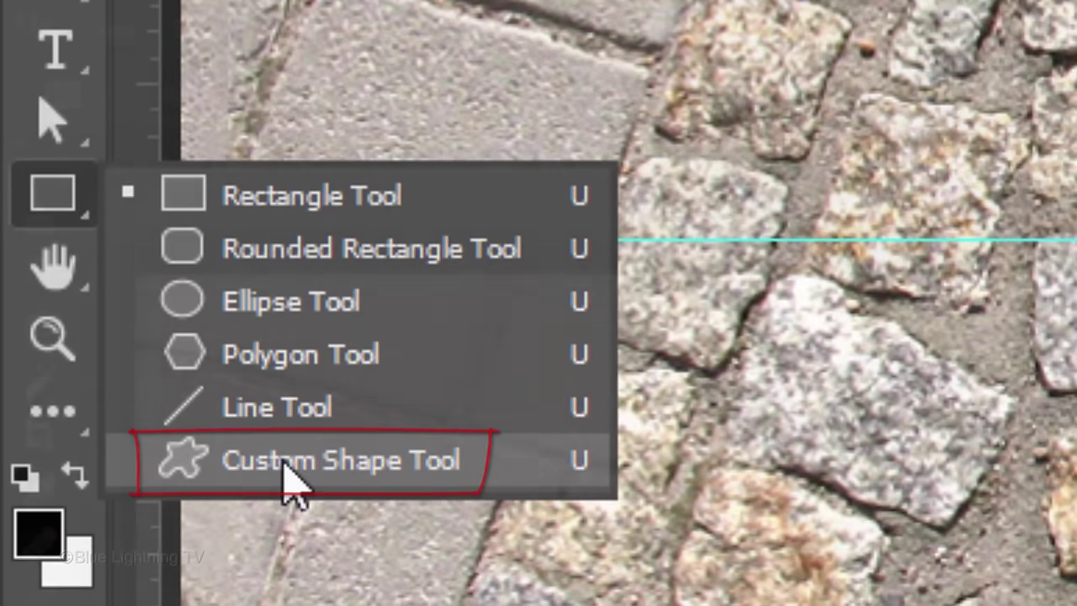
{"action": "left_click", "coordinate": [286, 484]}
{"action": "left_click", "coordinate": [217, 97]}
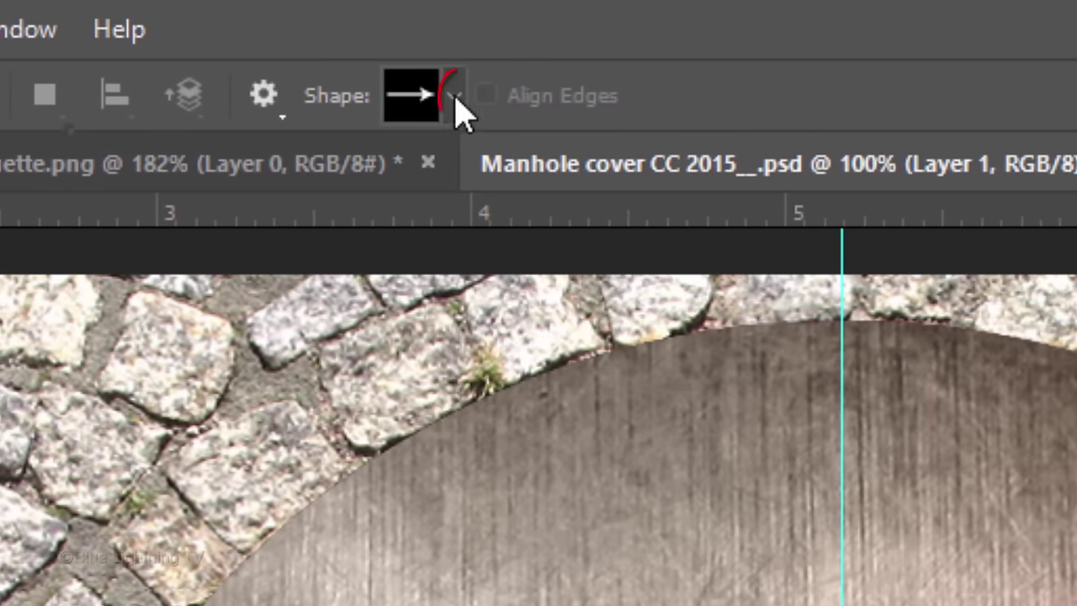
Step: Replace the current custom shapes with the Symbols set and choose the round target shape made of radiating lines
{"action": "left_click", "coordinate": [455, 97]}
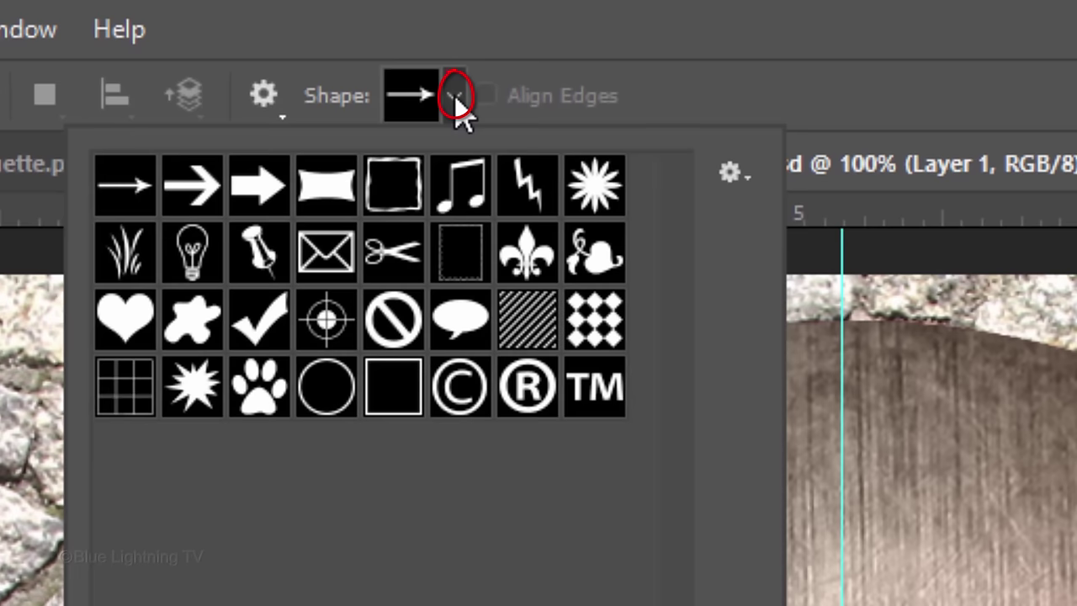
{"action": "left_click", "coordinate": [729, 173]}
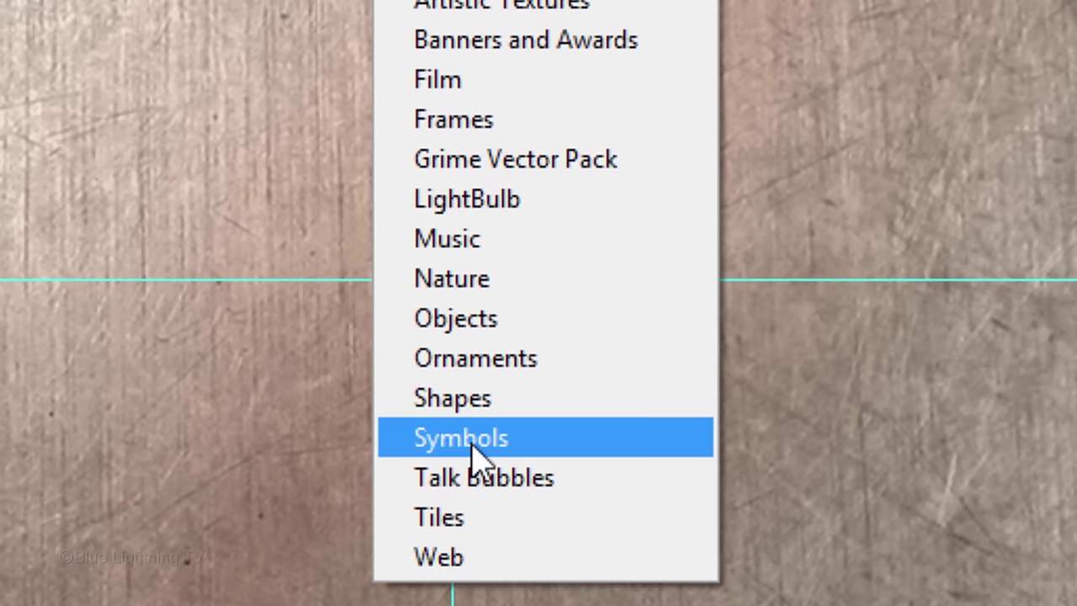
{"action": "left_click", "coordinate": [471, 439]}
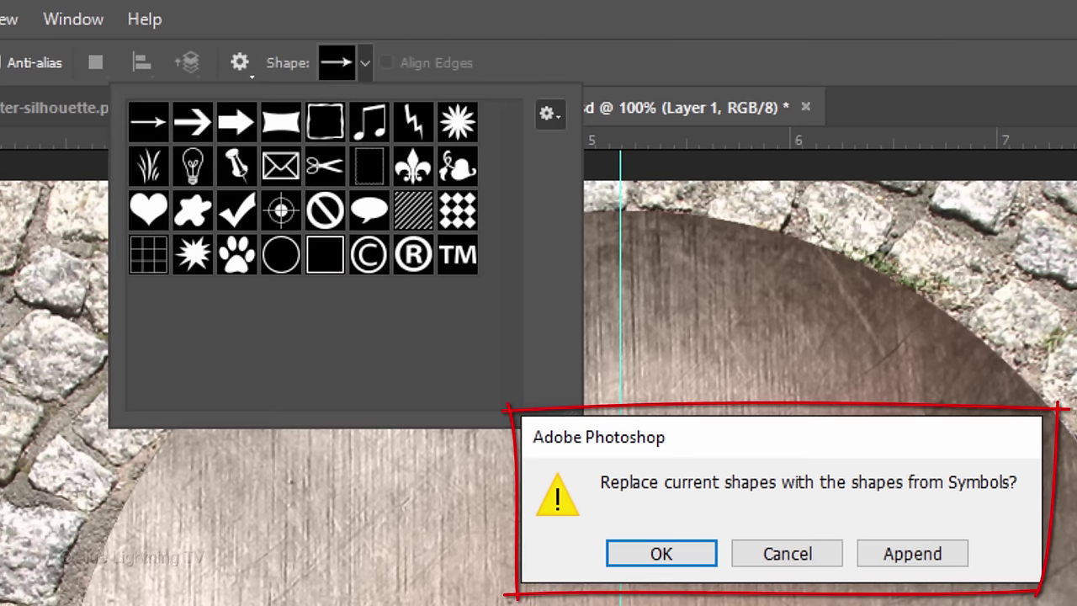
{"action": "left_click", "coordinate": [662, 556]}
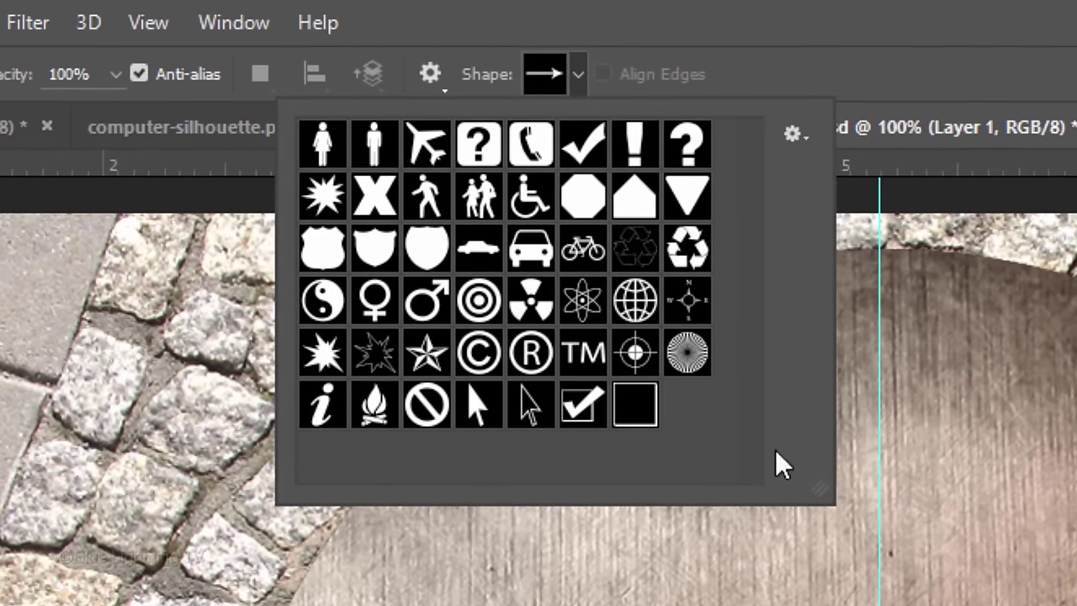
{"action": "left_click", "coordinate": [684, 353]}
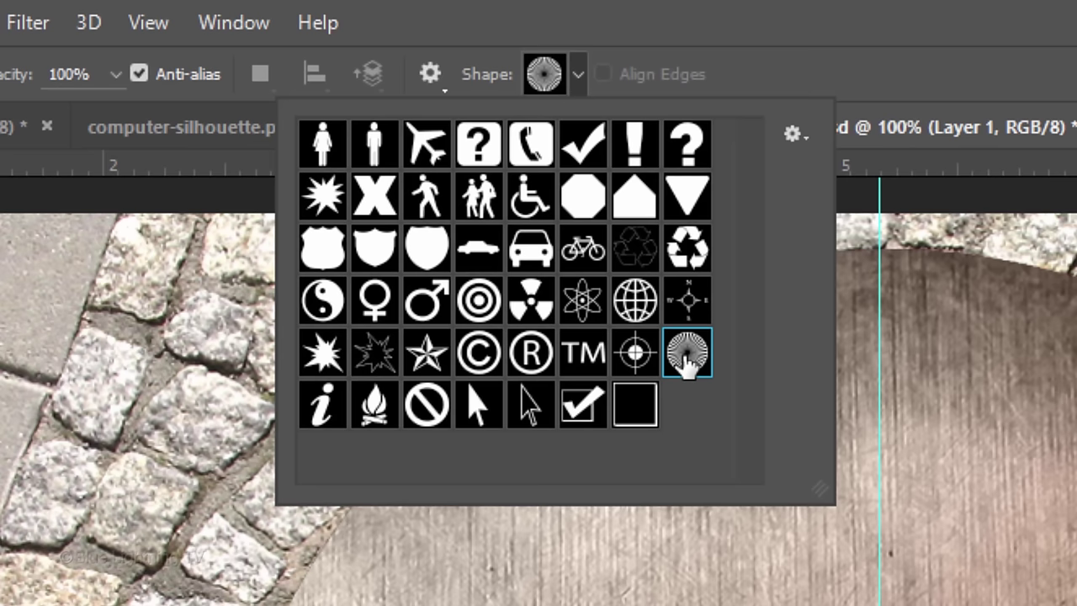
Step: Draw the radiating target shape in black from the guide intersection outward so it covers the whole round metal plate
{"action": "left_click", "coordinate": [427, 74]}
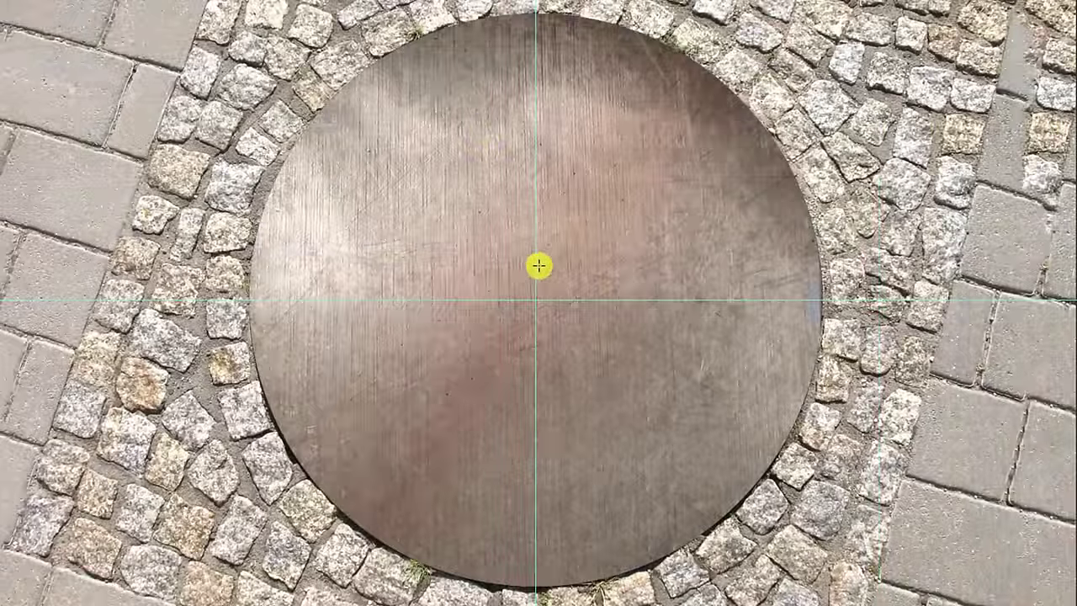
{"action": "left_click", "coordinate": [535, 299]}
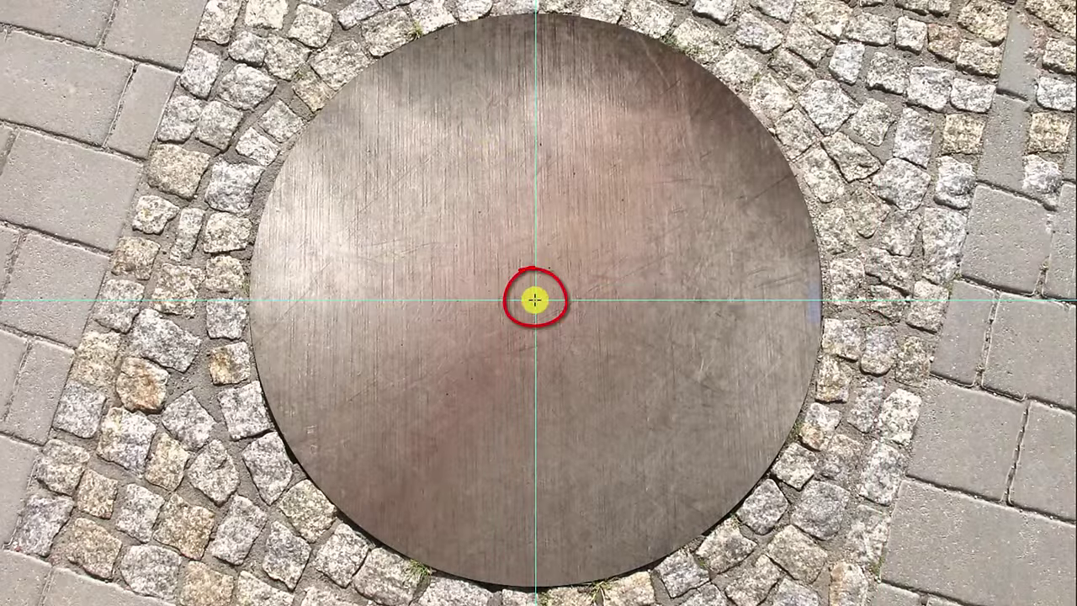
{"action": "left_click_drag", "start_coordinate": [537, 297], "coordinate": [781, 4]}
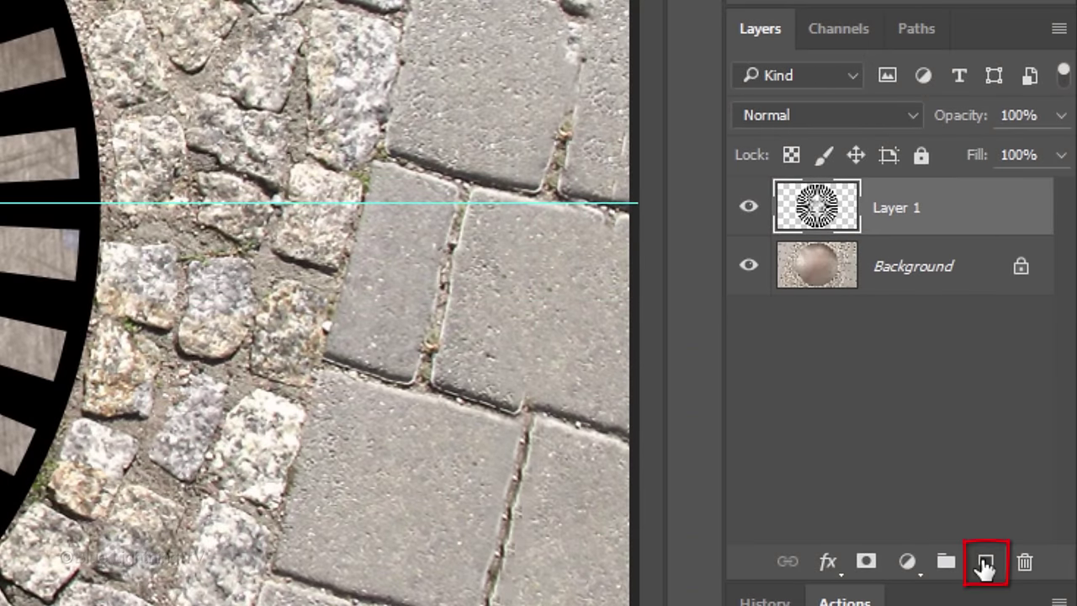
Step: Add a new layer and make a circular selection centred on the guide intersection, about half the plate's diameter
{"action": "left_click", "coordinate": [984, 563]}
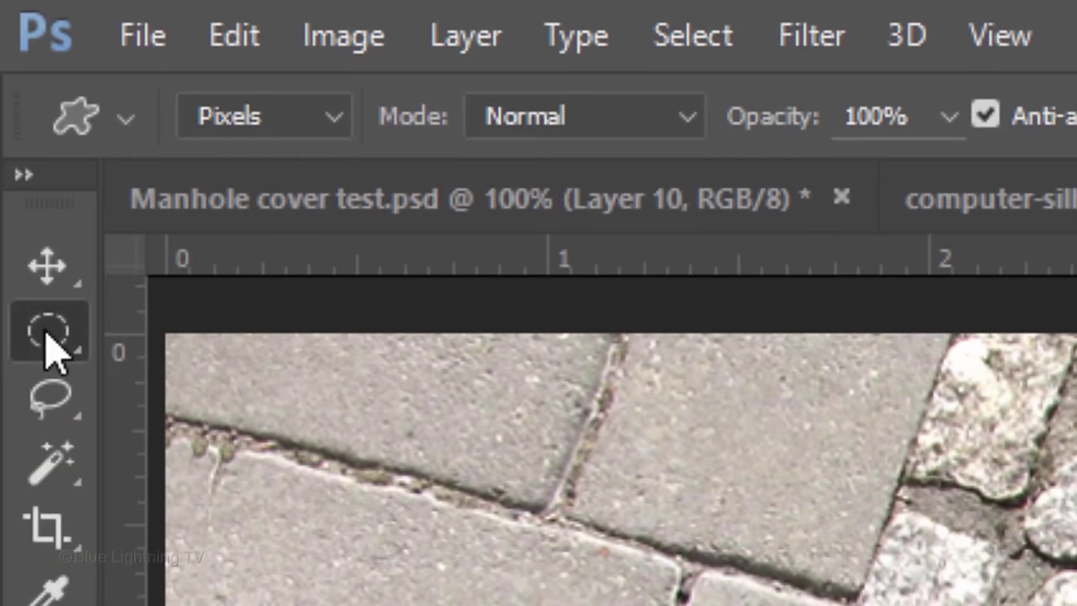
{"action": "left_click_drag", "start_coordinate": [48, 332], "coordinate": [252, 395]}
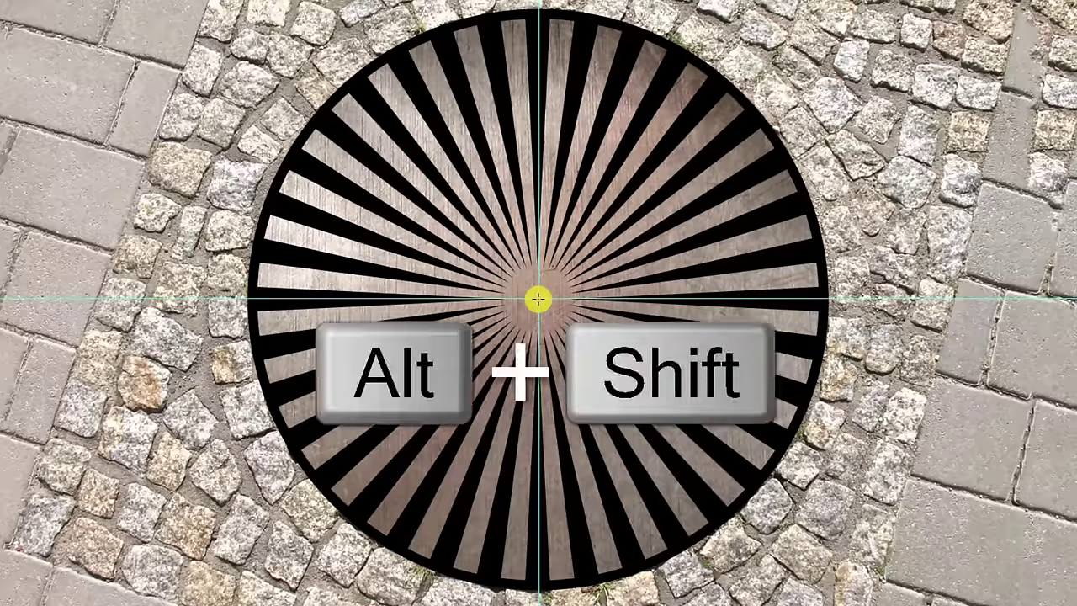
{"action": "left_click_drag", "start_coordinate": [537, 299], "coordinate": [696, 171]}
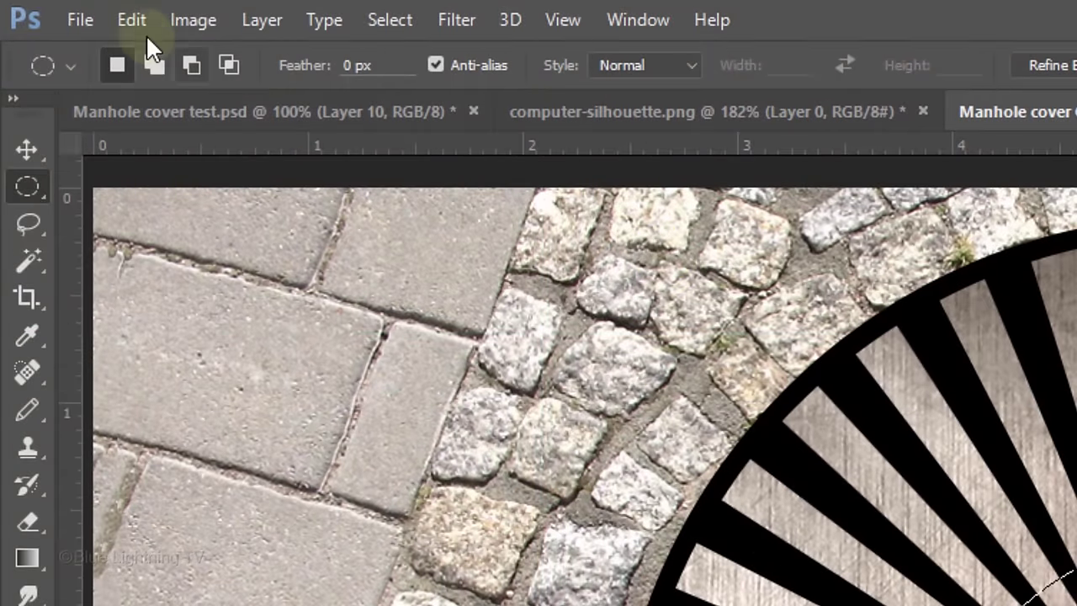
Step: Stroke the circular selection in black with a width of 10 px and the location set to Outside
{"action": "left_click", "coordinate": [135, 18]}
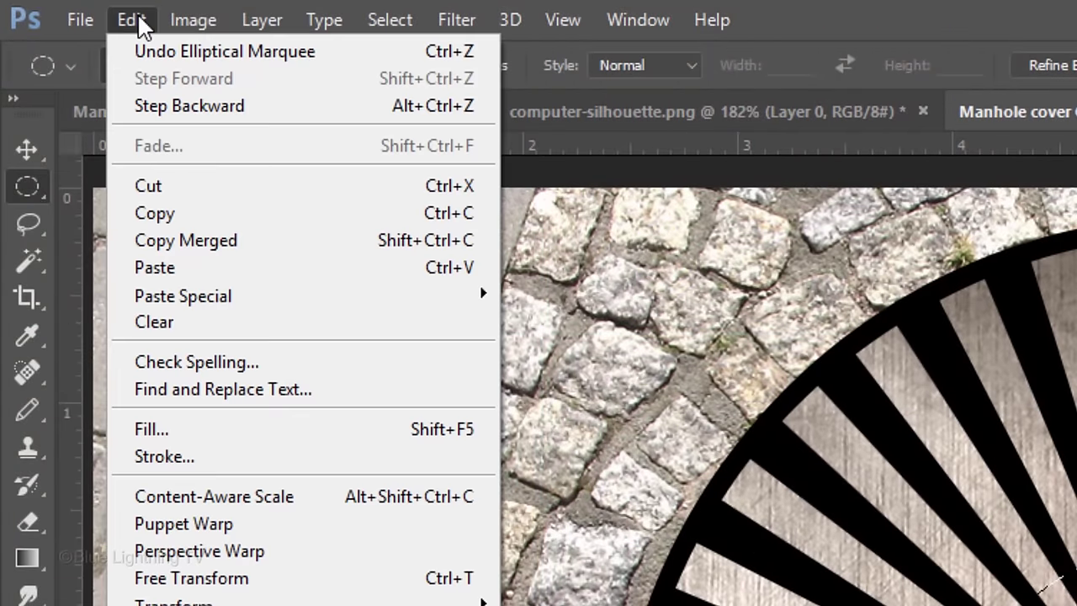
{"action": "left_click", "coordinate": [227, 461]}
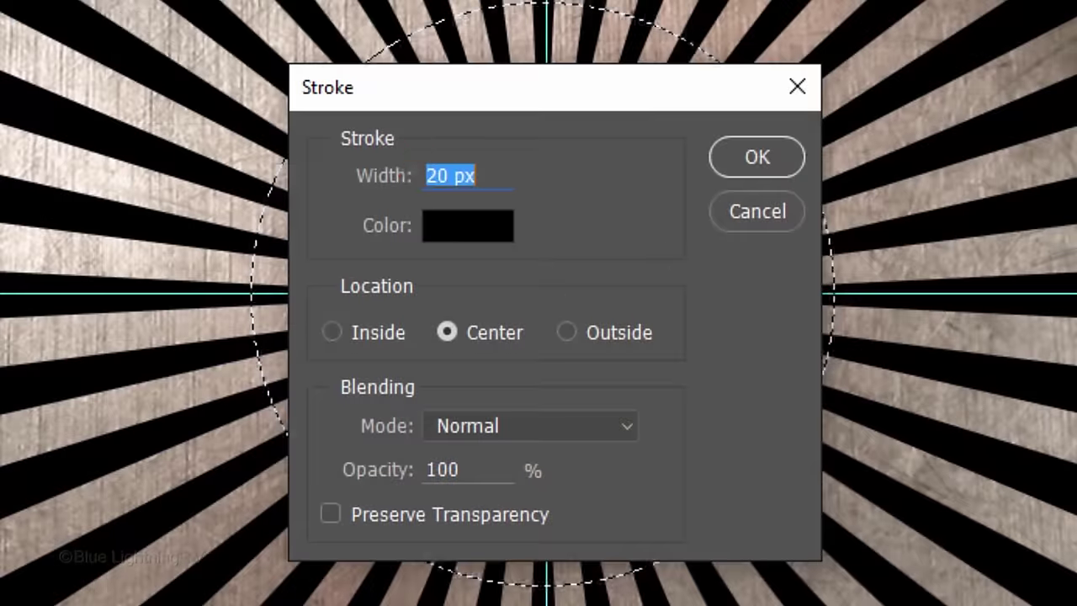
{"action": "type", "text": "10"}
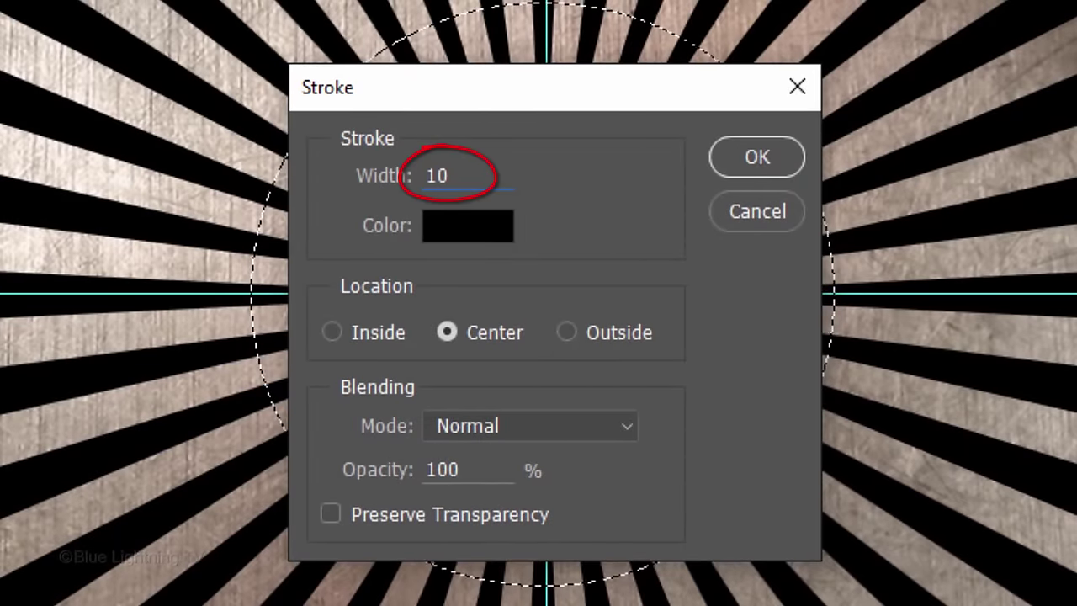
{"action": "left_click", "coordinate": [568, 331]}
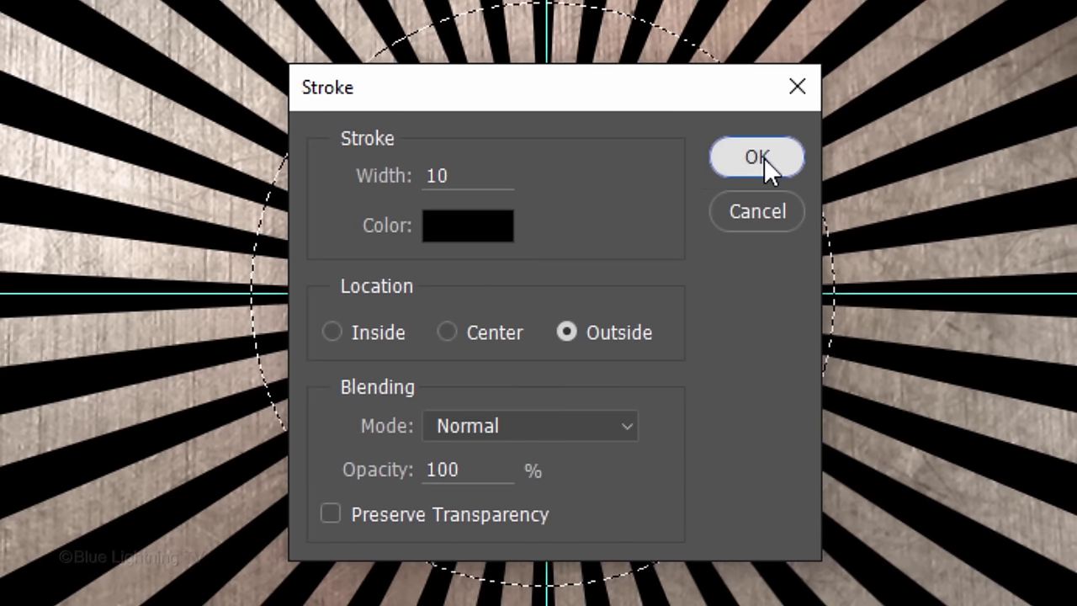
{"action": "key", "text": "Return"}
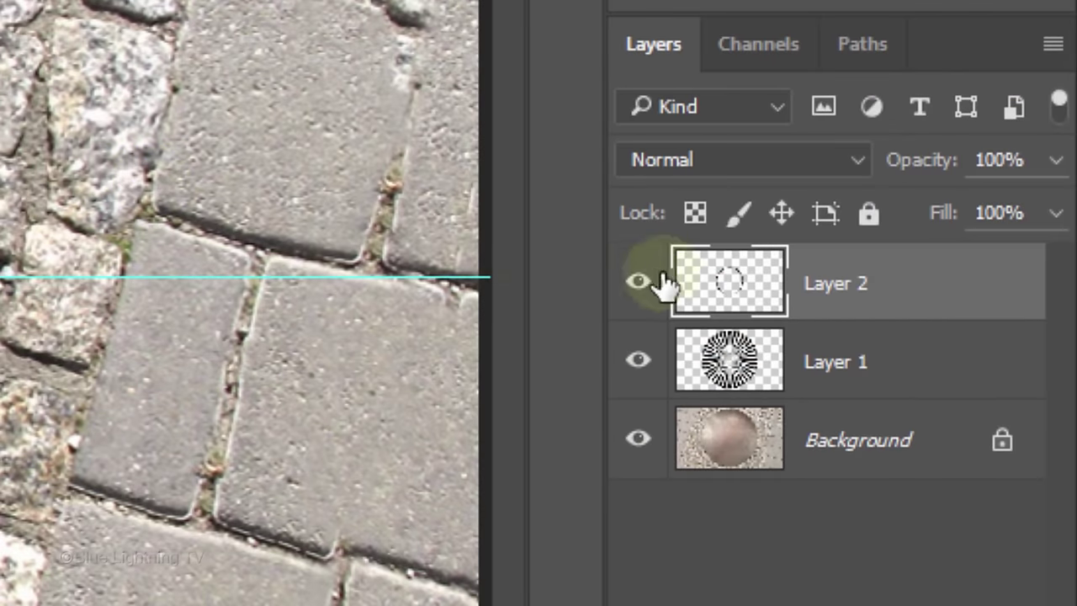
Step: Load the 10 px ring on Layer 2 as a selection, discard that layer, and cut the ring out of the radiating lines
{"action": "left_click", "coordinate": [735, 291], "text": "ctrl"}
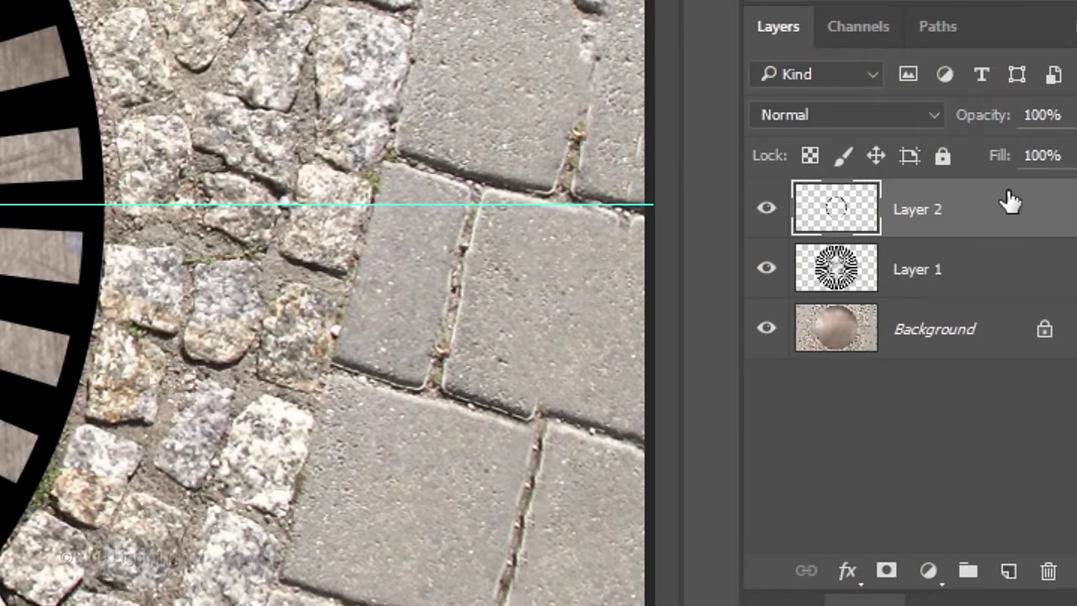
{"action": "left_click_drag", "start_coordinate": [990, 216], "coordinate": [1049, 572]}
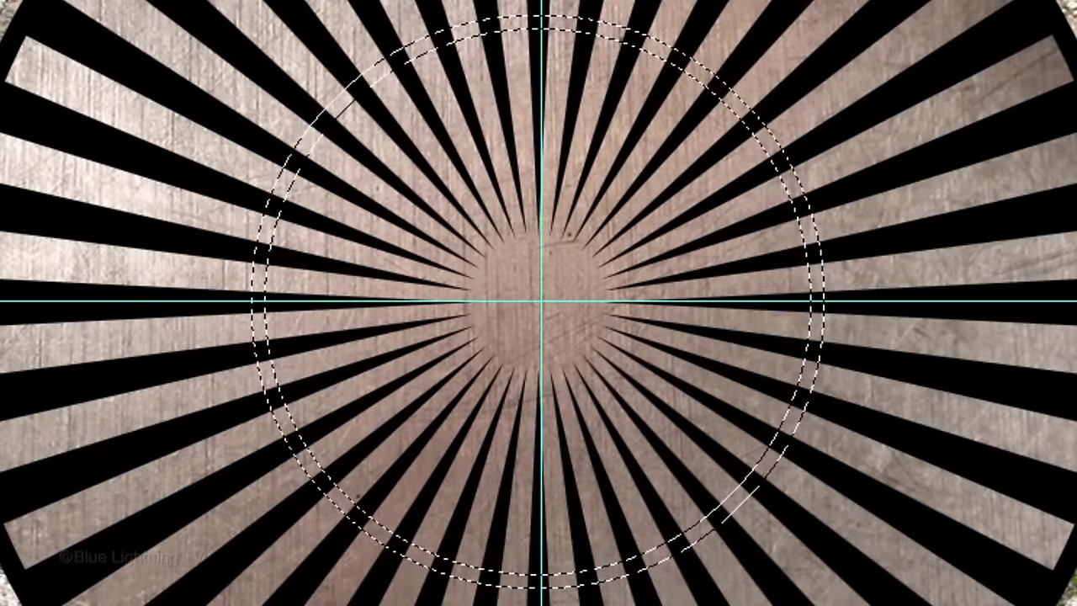
{"action": "key", "text": "Delete"}
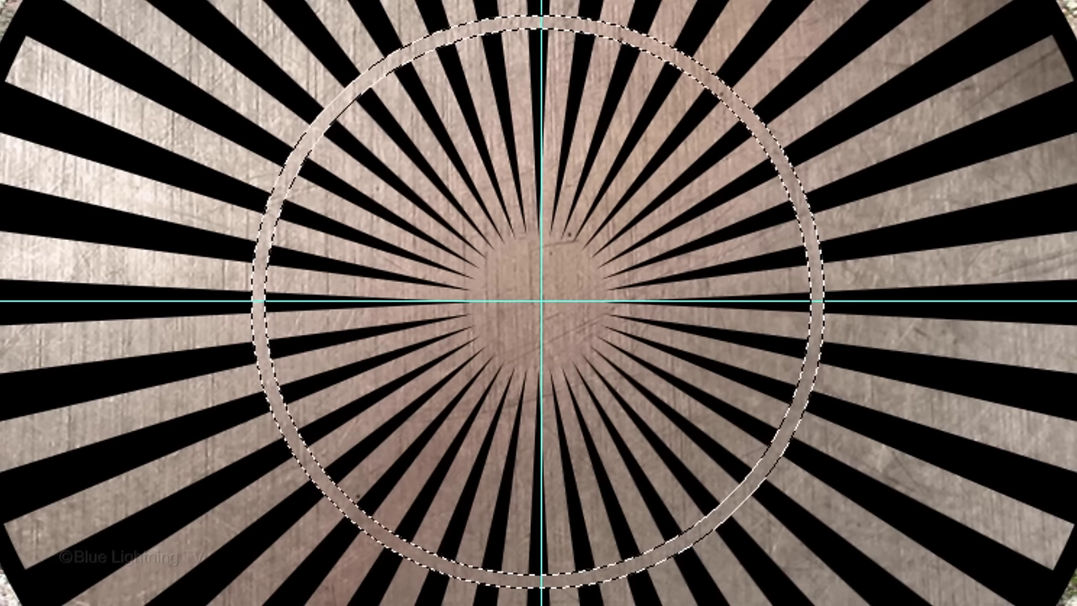
{"action": "key", "text": "ctrl+d"}
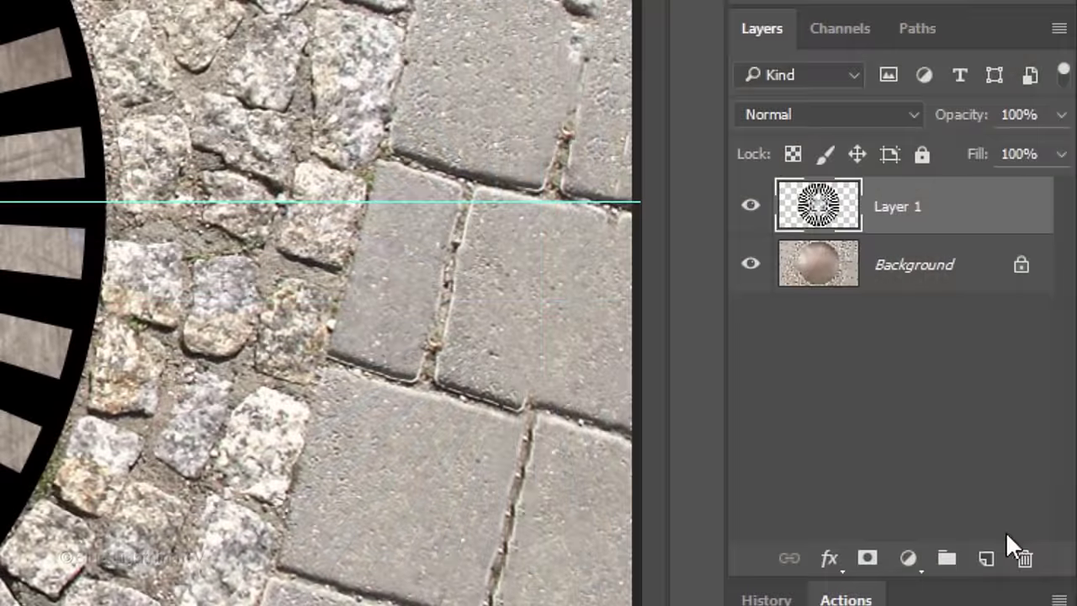
Step: Add another new layer and make a larger circular selection from the guide intersection, about two-thirds of the plate's diameter
{"action": "left_click", "coordinate": [986, 560]}
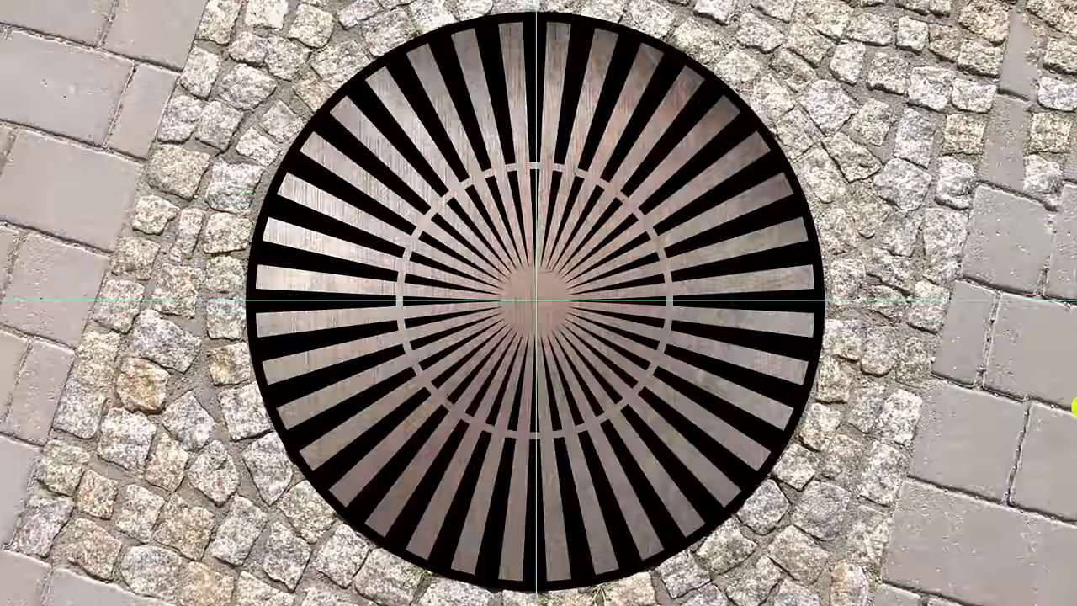
{"action": "left_click", "coordinate": [535, 299]}
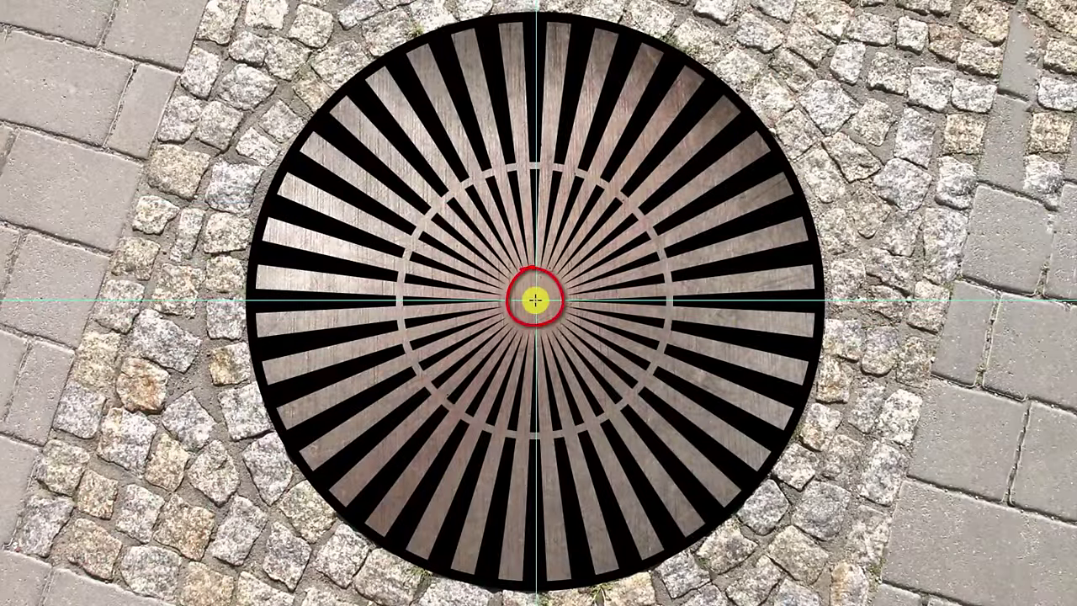
{"action": "key", "text": "alt+shift"}
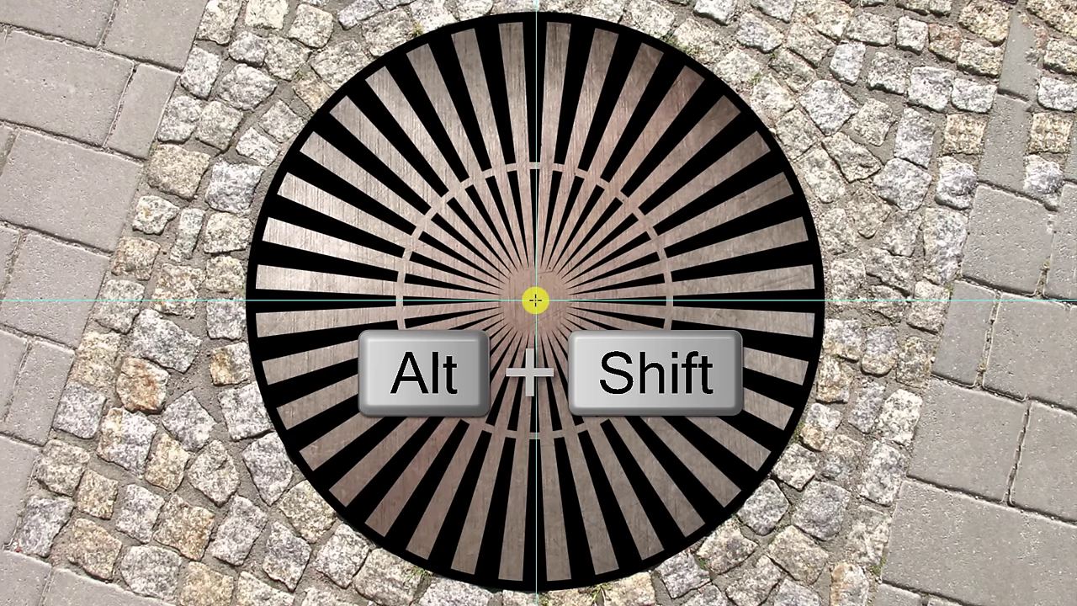
{"action": "left_click_drag", "start_coordinate": [535, 300], "coordinate": [821, 118]}
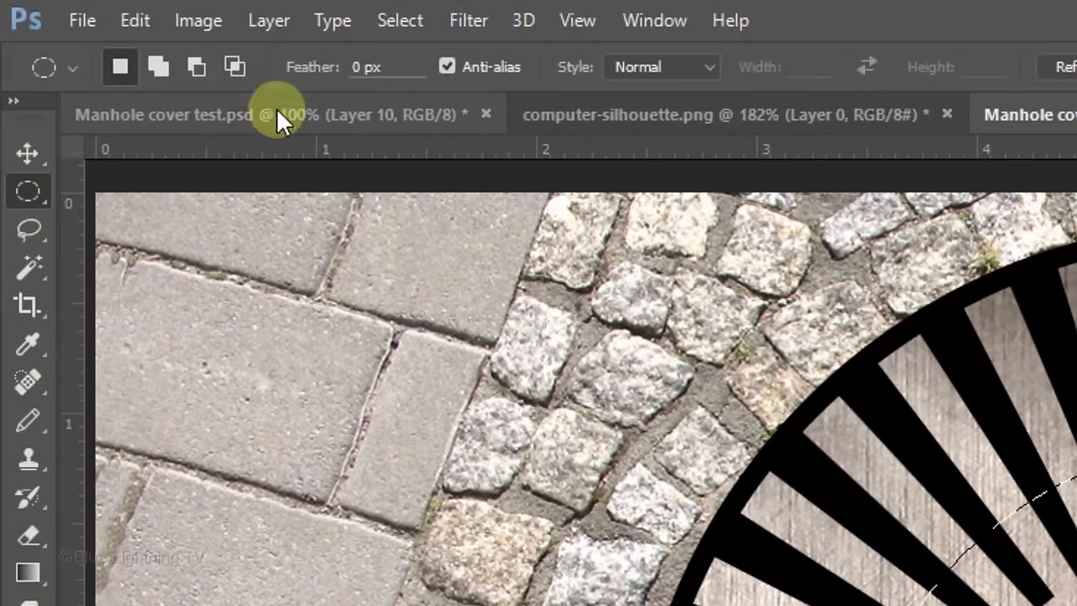
Step: Stroke the larger circular selection in black with a width of 15 px, located Outside
{"action": "left_click", "coordinate": [135, 22]}
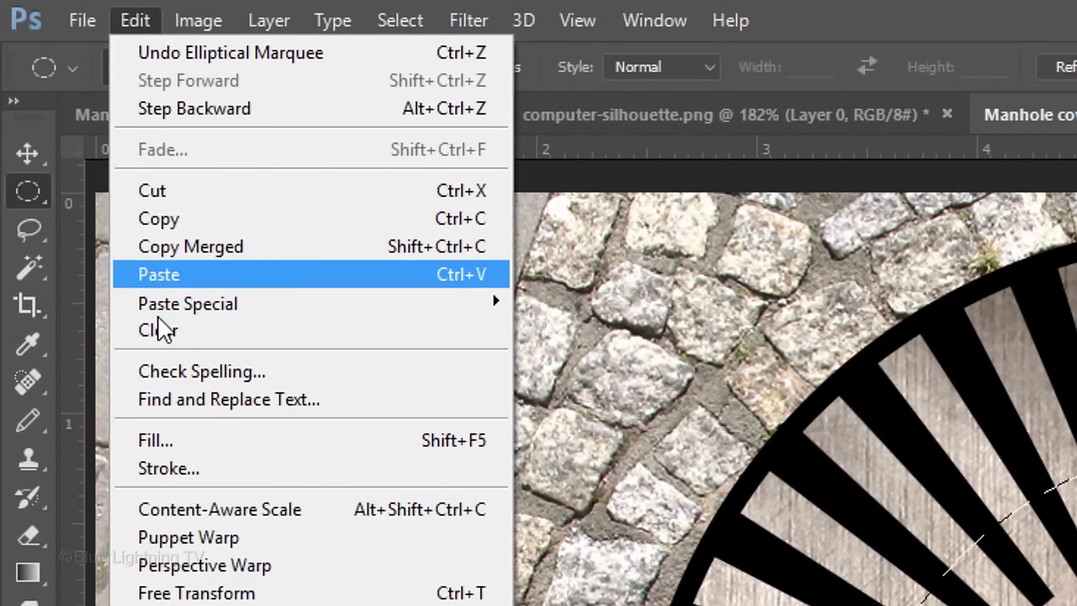
{"action": "left_click", "coordinate": [168, 469]}
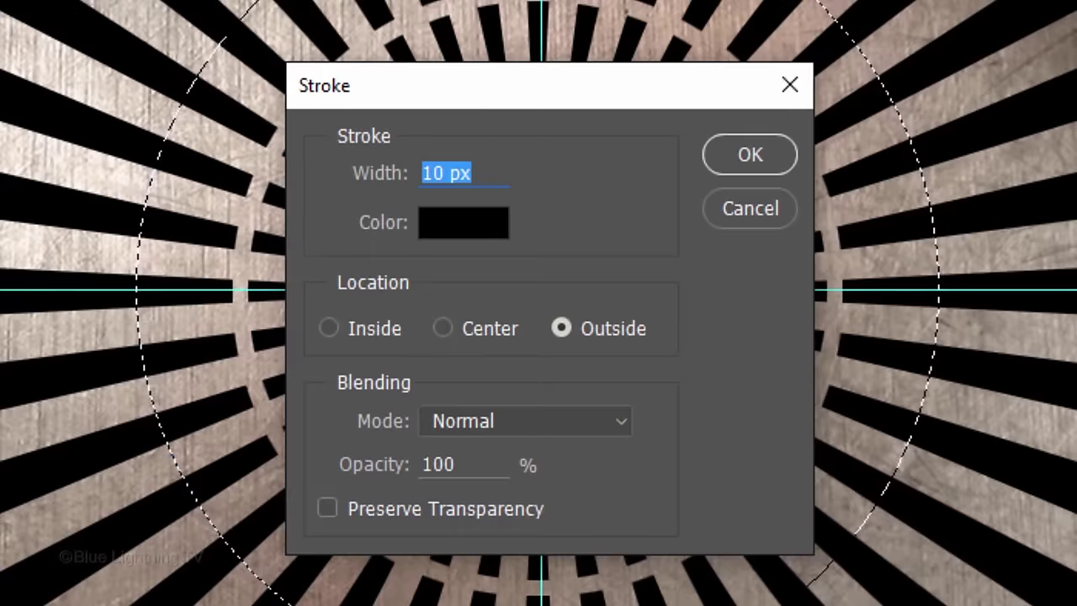
{"action": "type", "text": "15"}
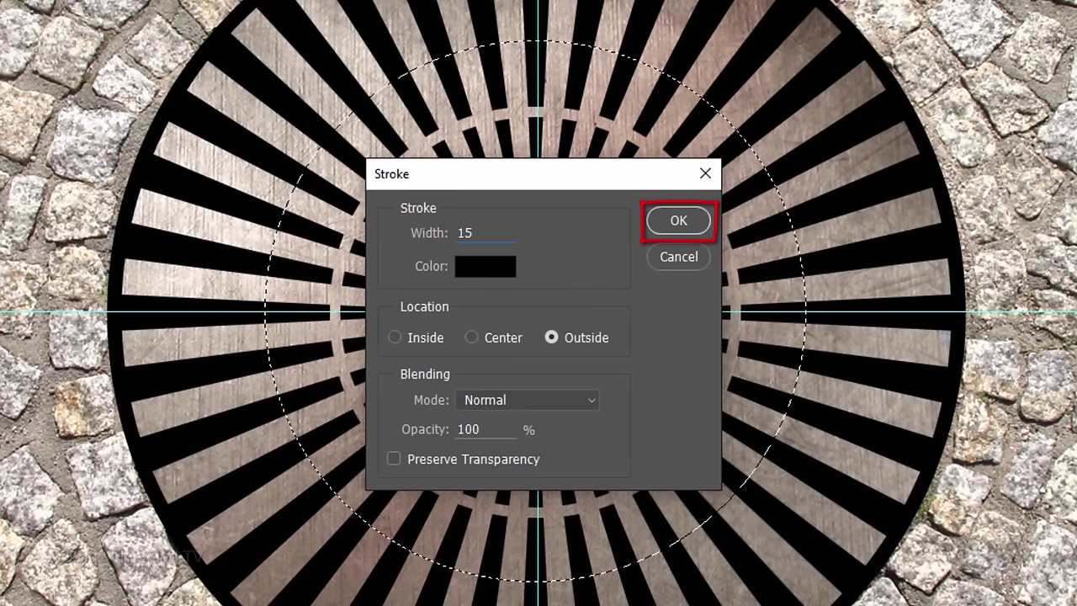
{"action": "key", "text": "Return"}
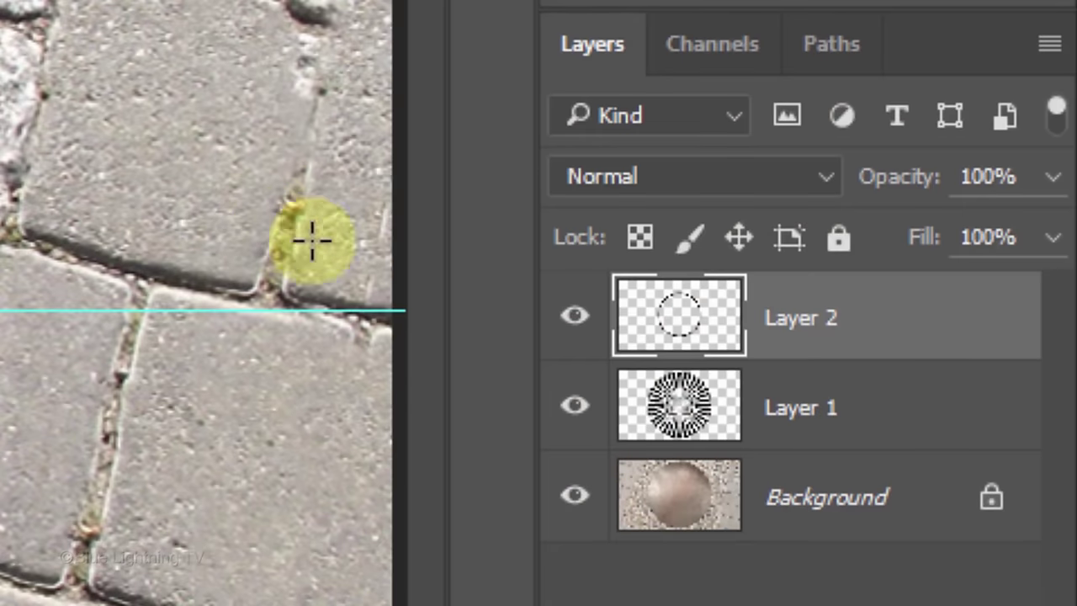
Step: Load the 15 px ring on Layer 2 as a selection, discard that layer, and erase the ring area from Layer 1
{"action": "left_click", "coordinate": [683, 323], "text": "ctrl"}
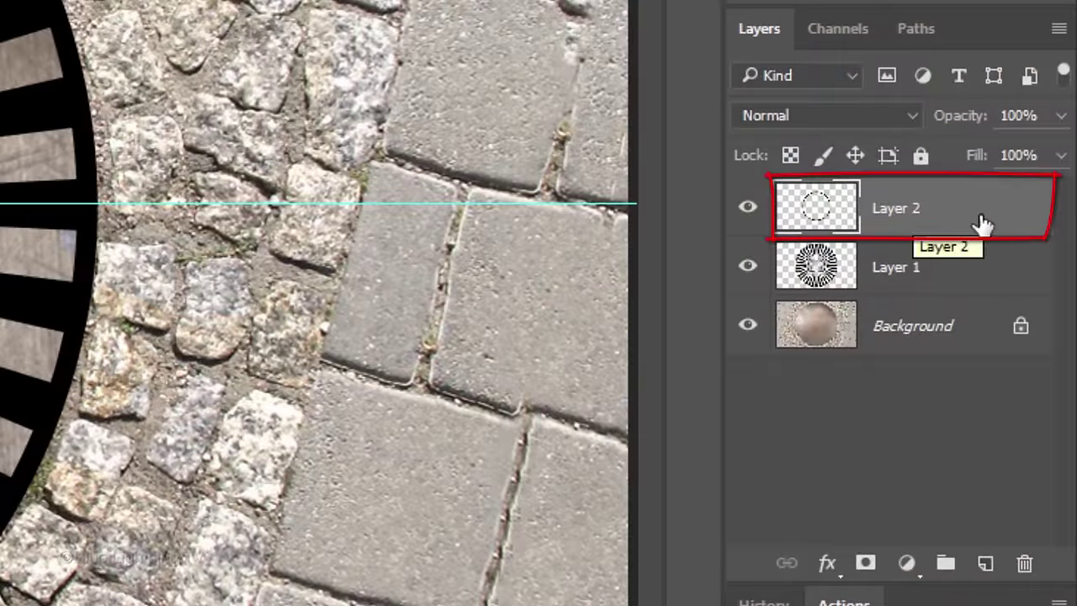
{"action": "left_click_drag", "start_coordinate": [981, 223], "coordinate": [1028, 563]}
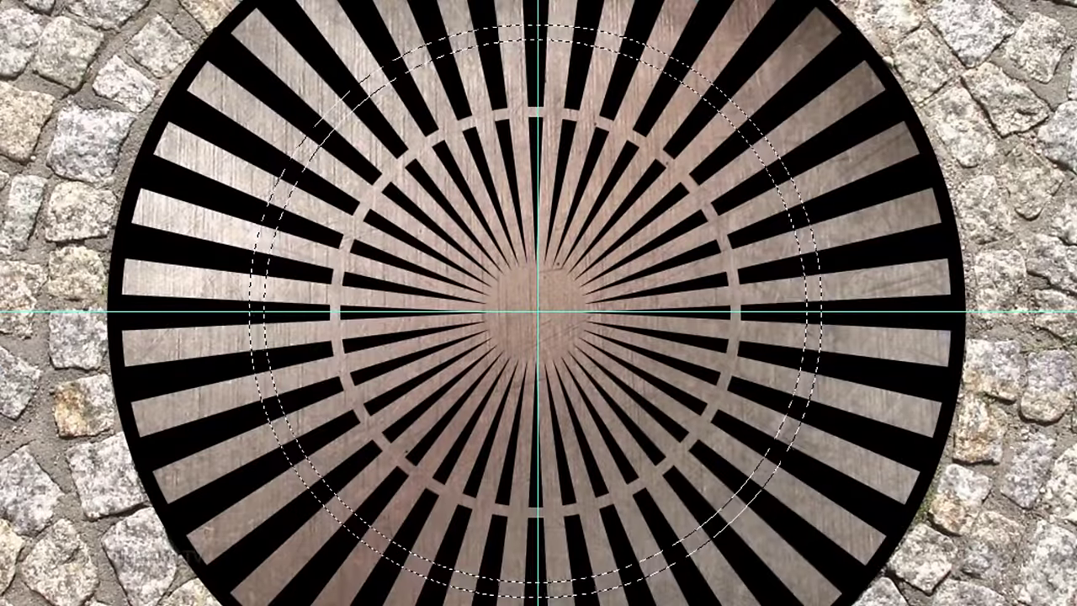
{"action": "key", "text": "Delete"}
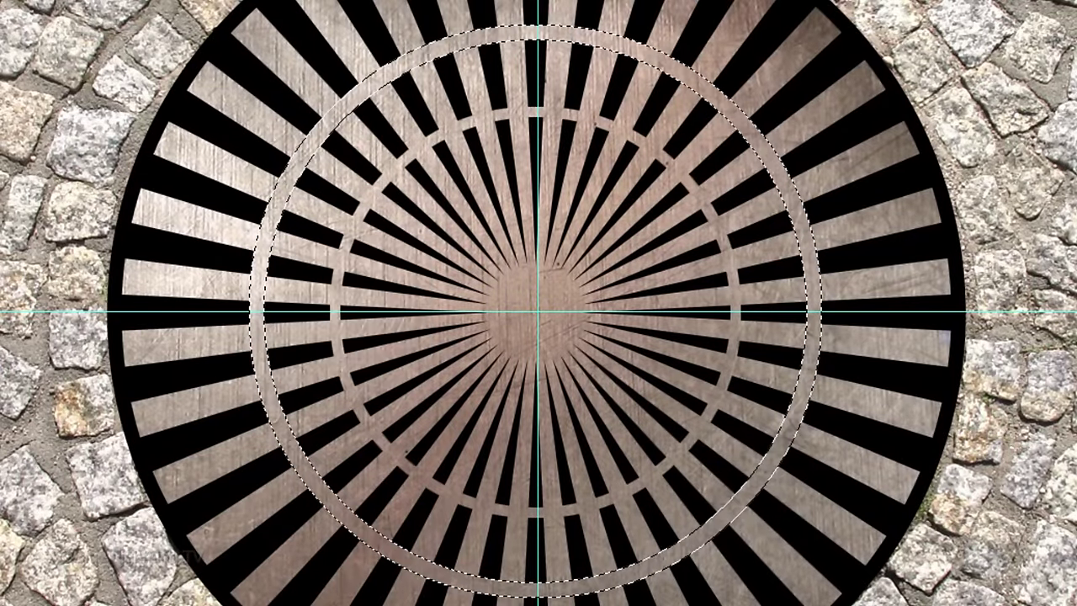
{"action": "key", "text": "ctrl+d"}
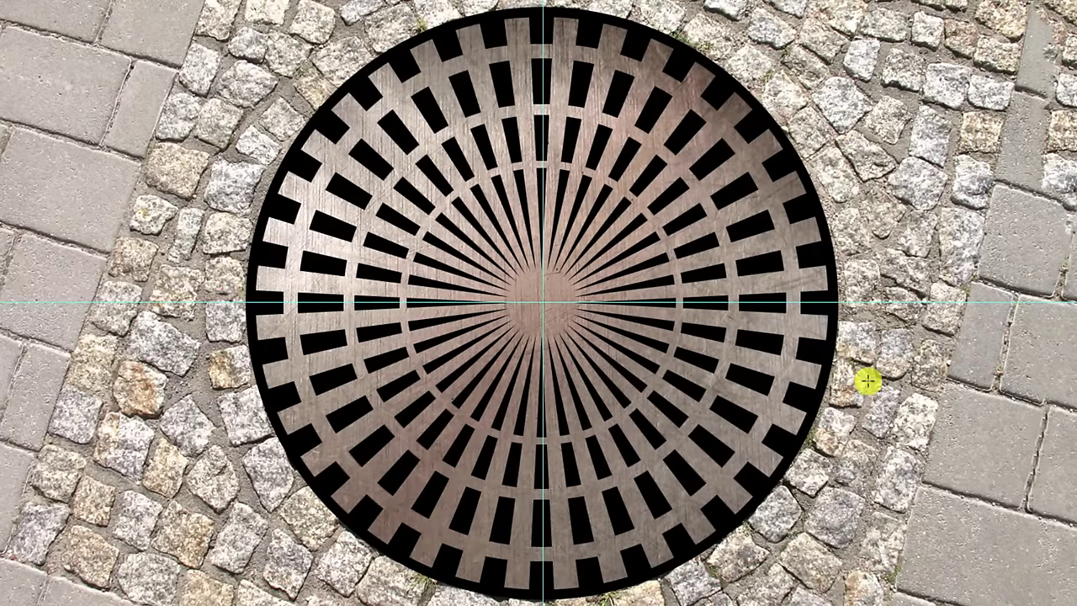
Step: Make a circular selection from the guide intersection, about two-fifths of the plate's diameter, clear the radiating lines inside it, and deselect
{"action": "left_click_drag", "start_coordinate": [542, 302], "coordinate": [705, 192]}
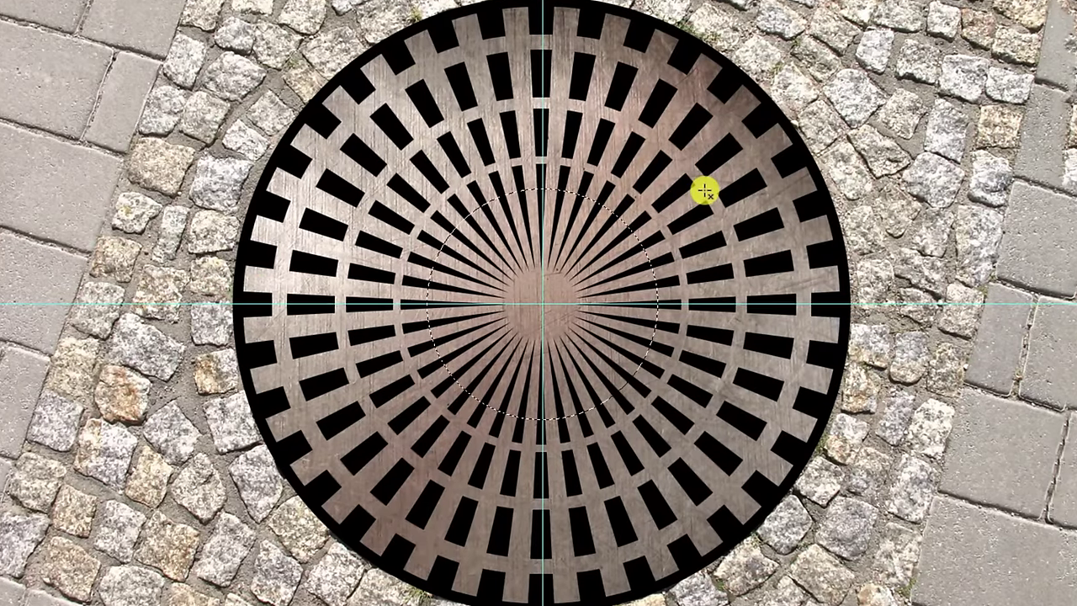
{"action": "key", "text": "Delete"}
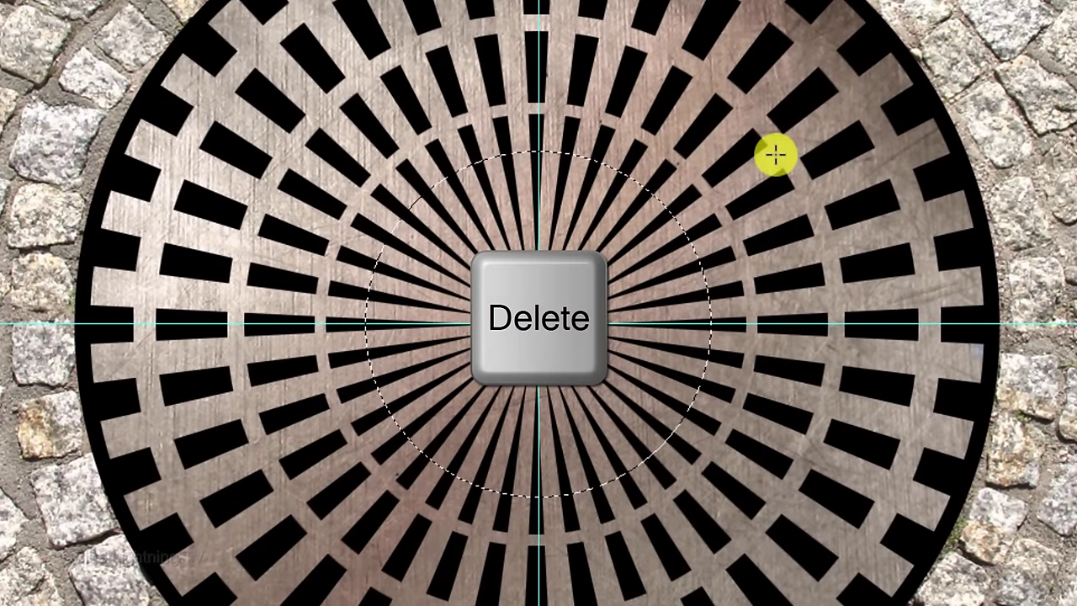
{"action": "key", "text": "ctrl+d"}
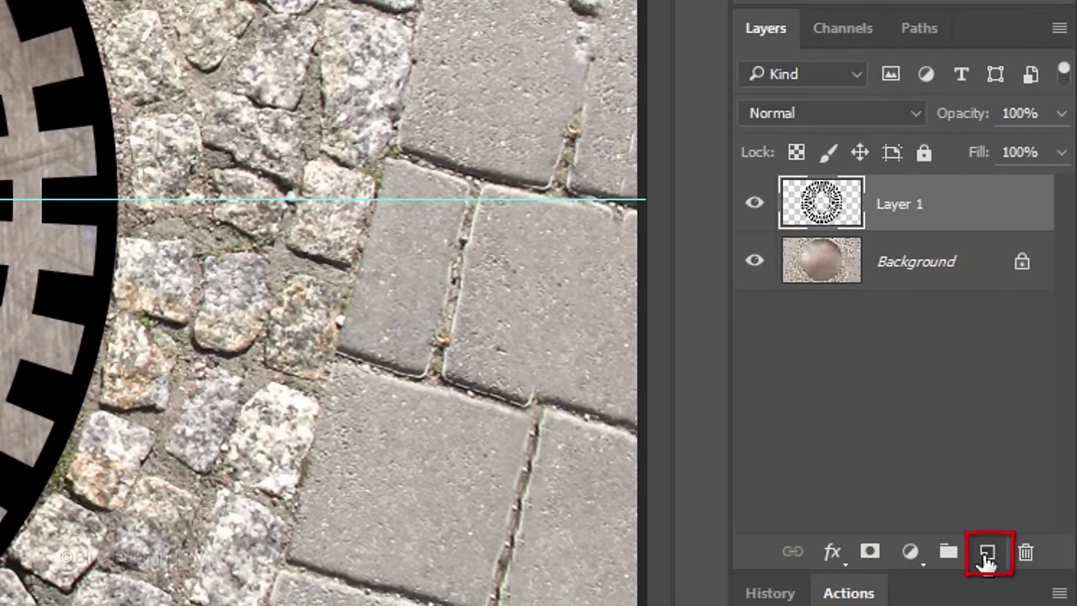
Step: Add a new layer above Layer 1 and make a circular selection from the guide intersection, slightly smaller than the cleared center area
{"action": "left_click", "coordinate": [986, 555]}
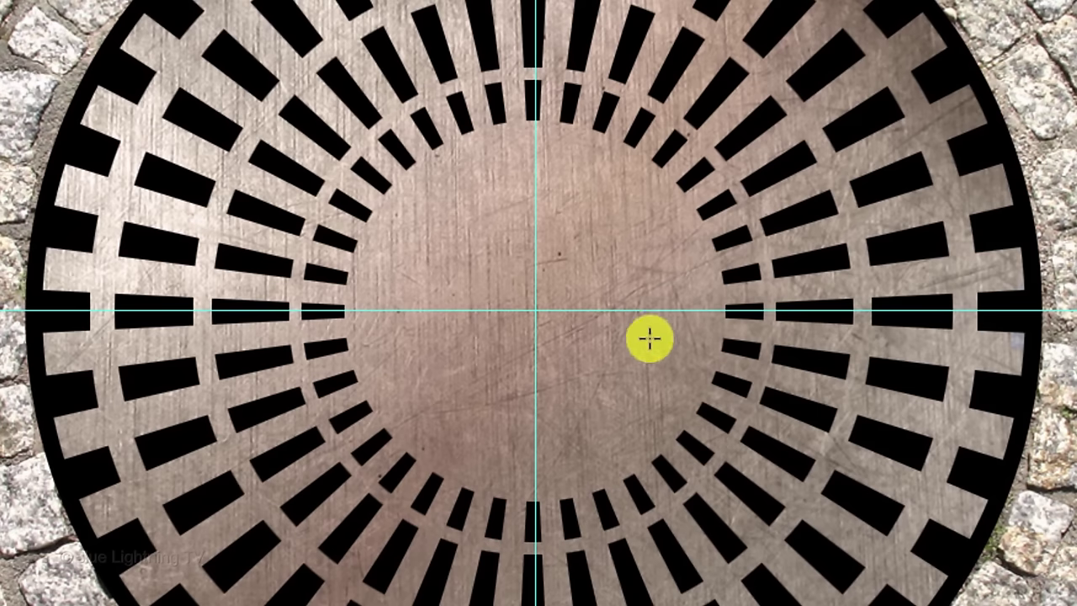
{"action": "key", "text": "alt+shift"}
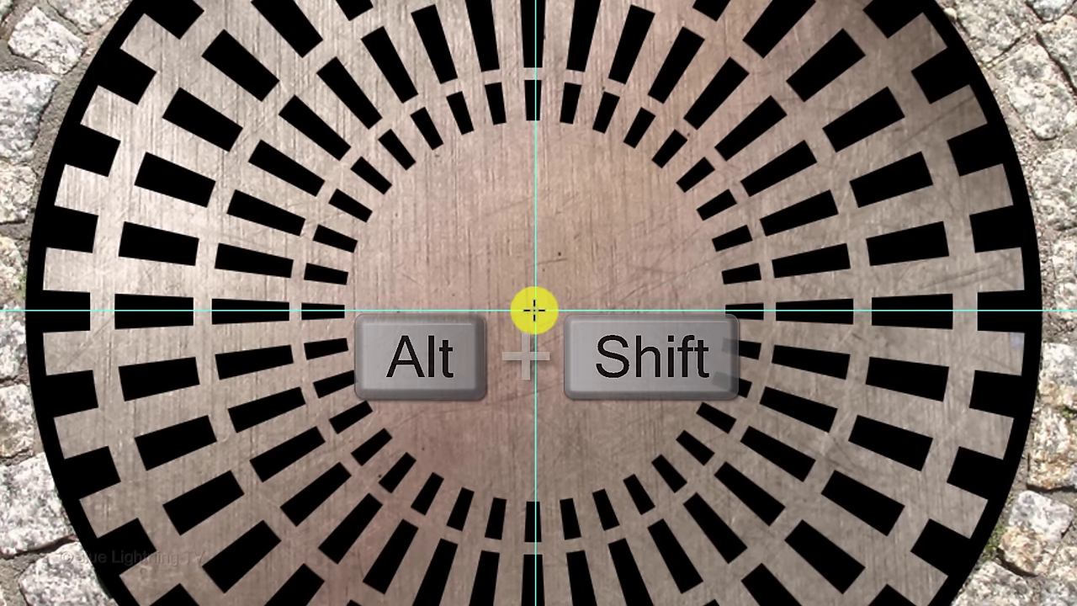
{"action": "left_click_drag", "start_coordinate": [533, 309], "coordinate": [866, 149]}
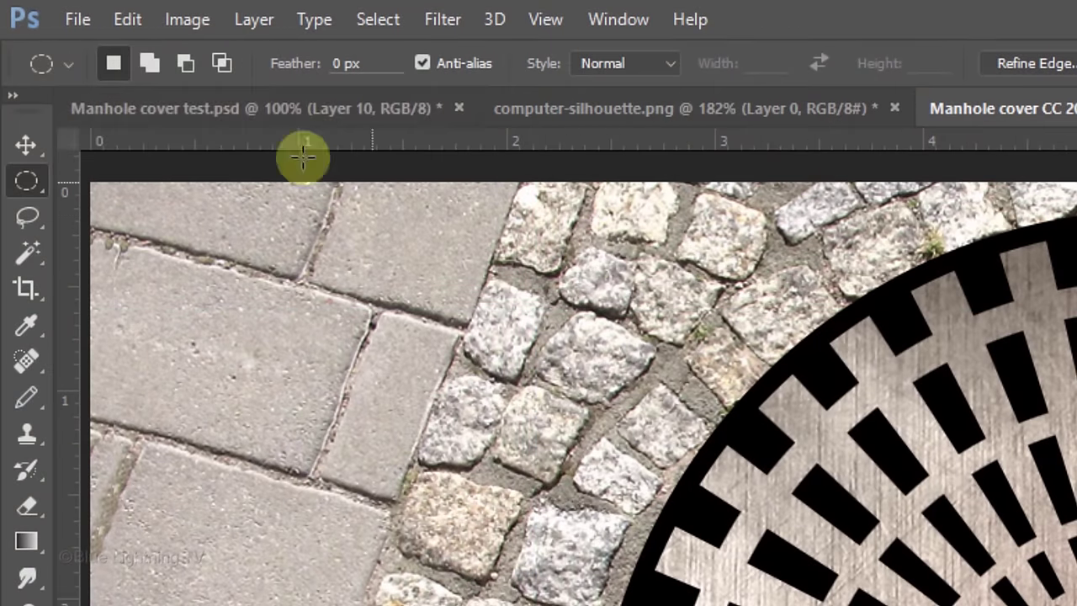
Step: Stroke the circular selection in black with a width of 5 px, located Inside, and deselect
{"action": "left_click", "coordinate": [137, 20]}
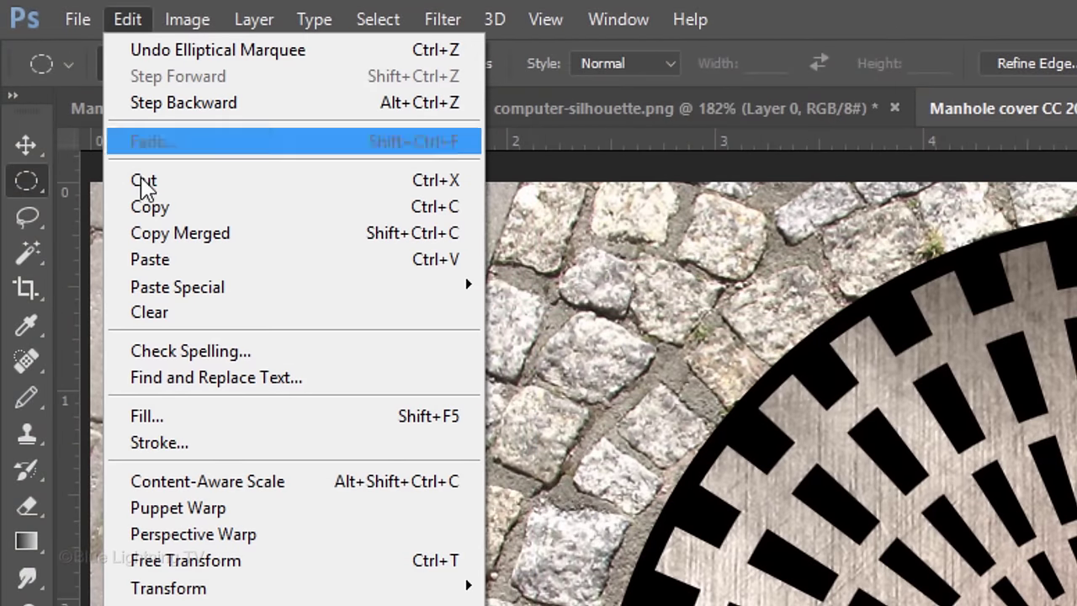
{"action": "left_click", "coordinate": [179, 450]}
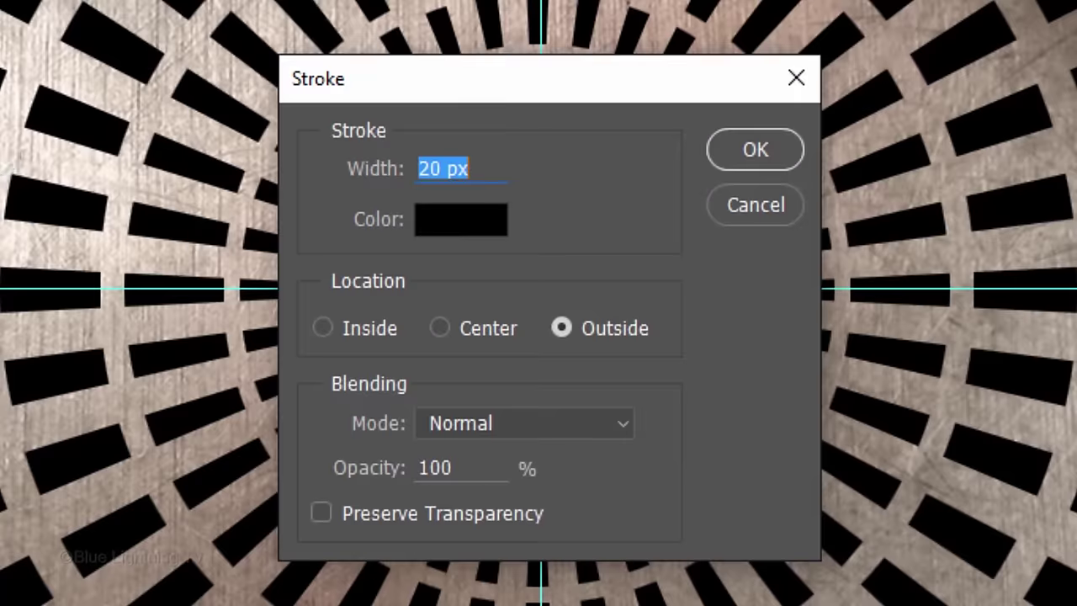
{"action": "left_click", "coordinate": [323, 328]}
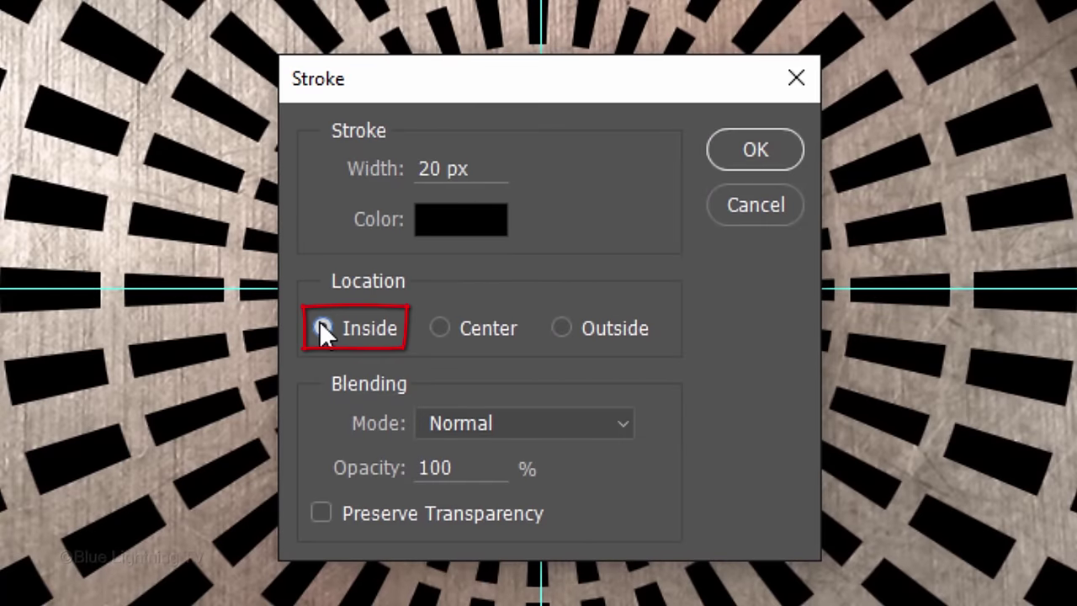
{"action": "key", "text": "shift+Tab"}
{"action": "type", "text": "5"}
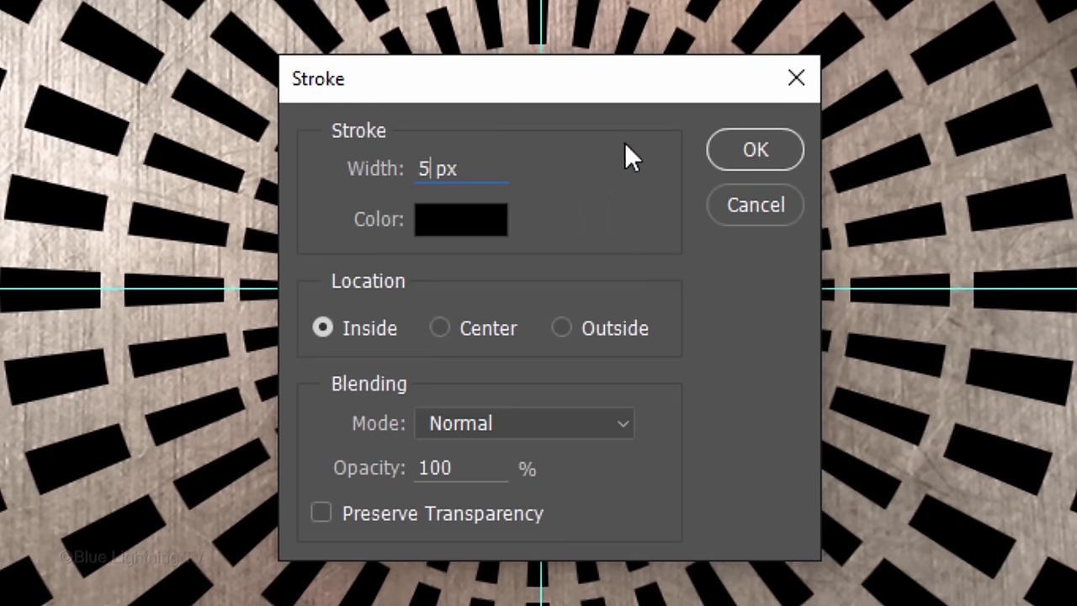
{"action": "left_click", "coordinate": [748, 149]}
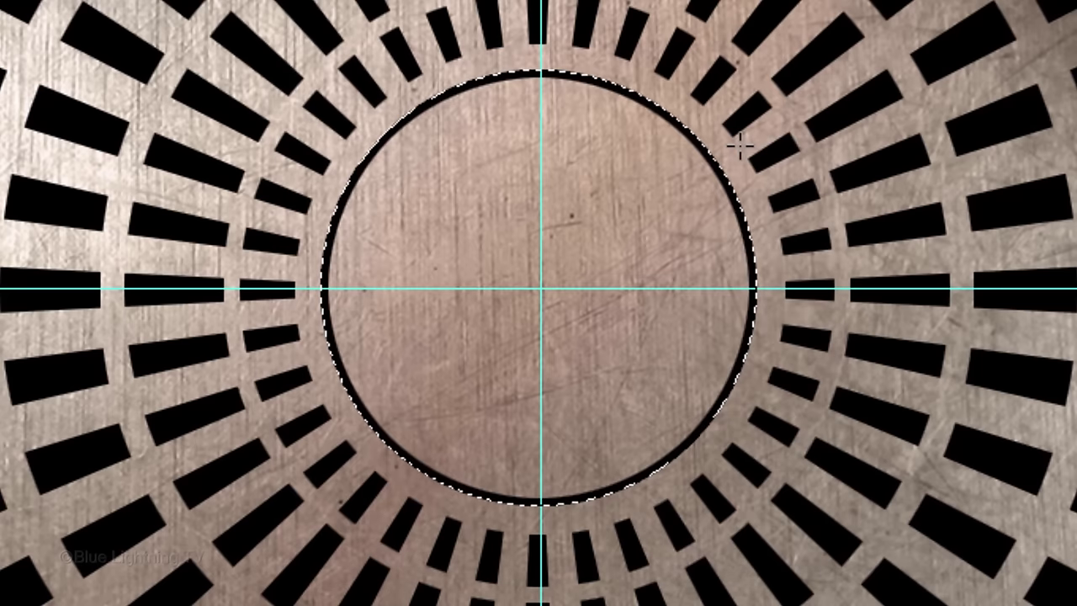
{"action": "key", "text": "ctrl+d"}
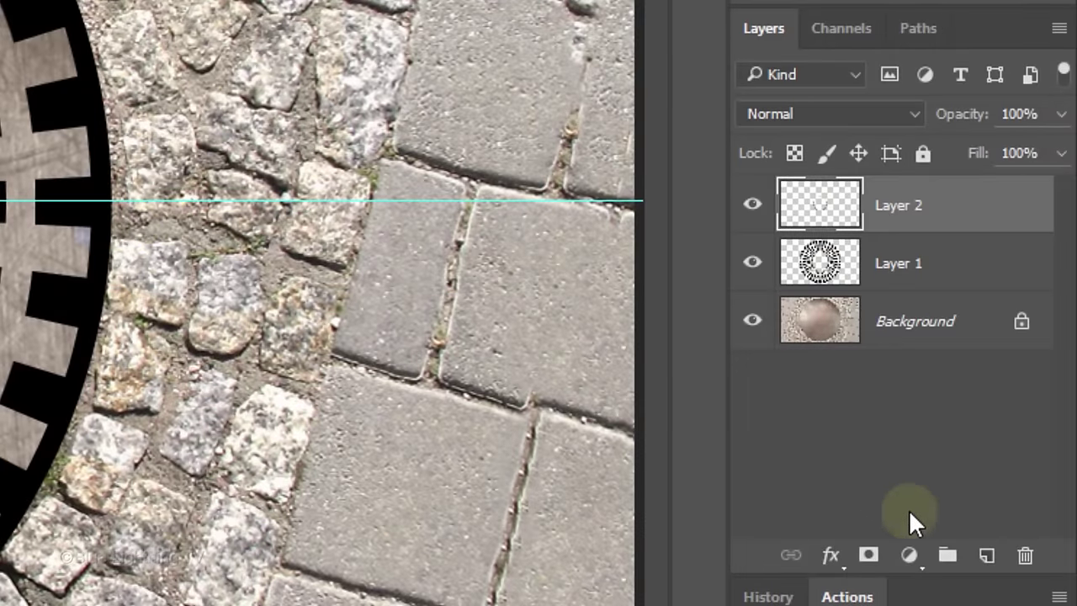
Step: Add another layer for the smaller ring, naming Layer 3 "Inner ring" and Layer 2 "Outer ring"
{"action": "left_click", "coordinate": [986, 557]}
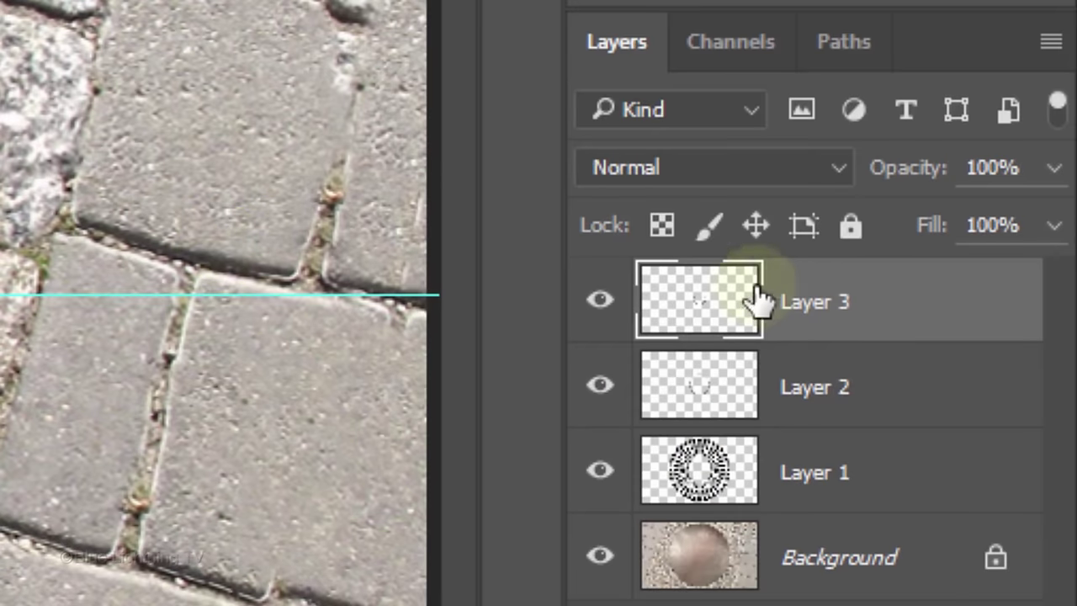
{"action": "double_click", "coordinate": [814, 302]}
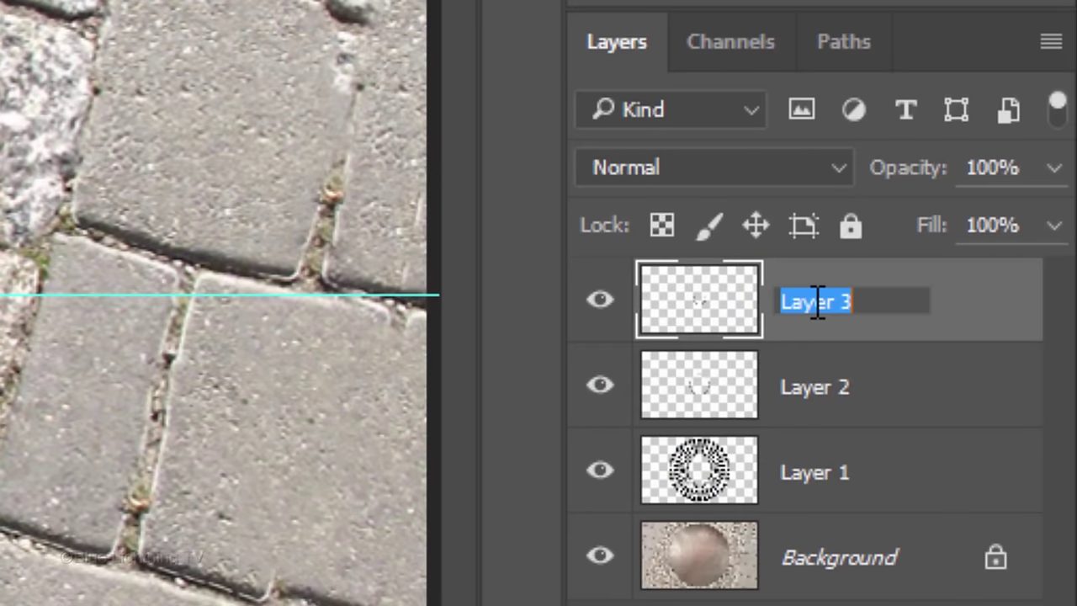
{"action": "type", "text": "Inner ring"}
{"action": "key", "text": "Return"}
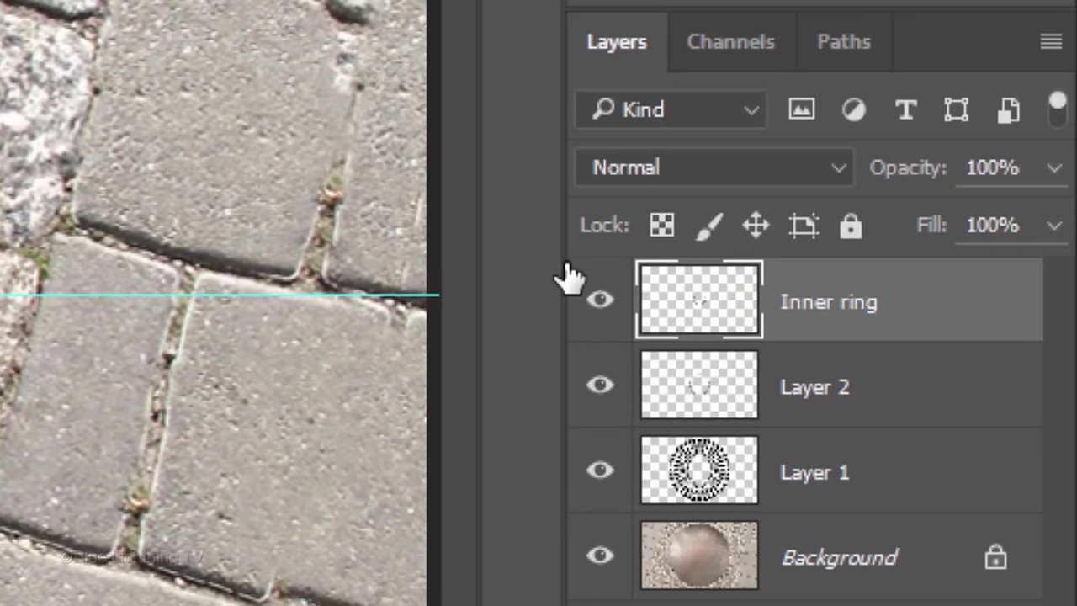
{"action": "double_click", "coordinate": [823, 387]}
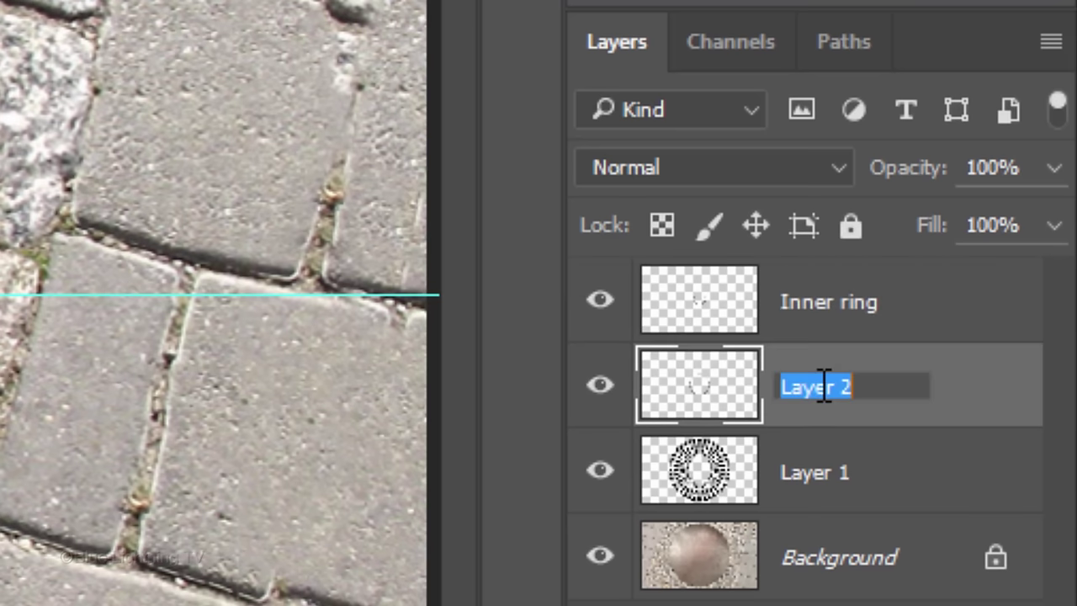
{"action": "type", "text": "Outer"}
{"action": "key", "text": "Return"}
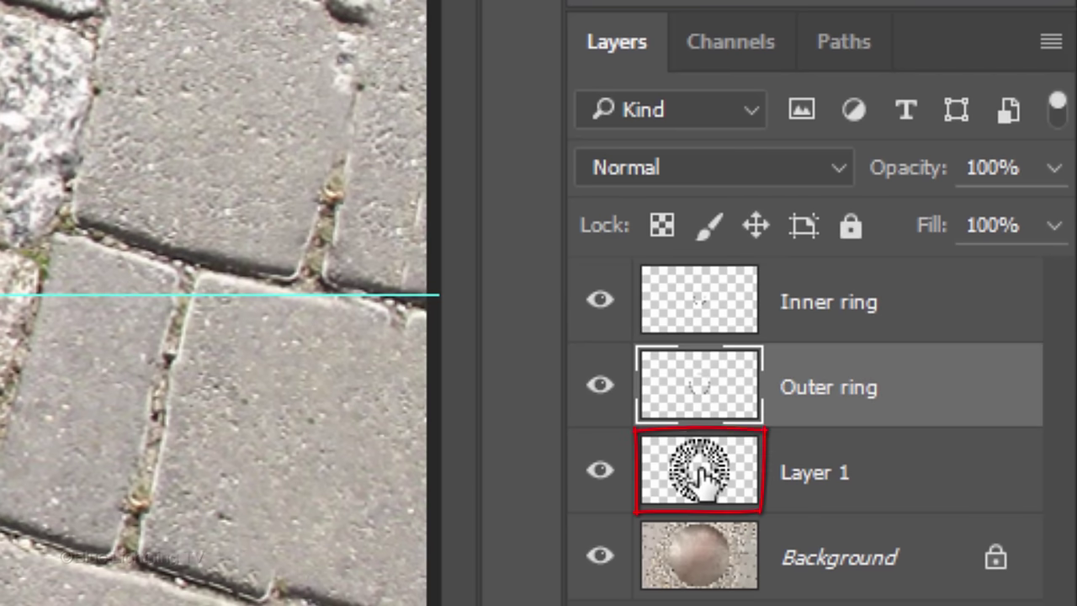
Step: Make Layer 1 active, choose the Eraser Tool, and open its brush settings
{"action": "left_click", "coordinate": [700, 469]}
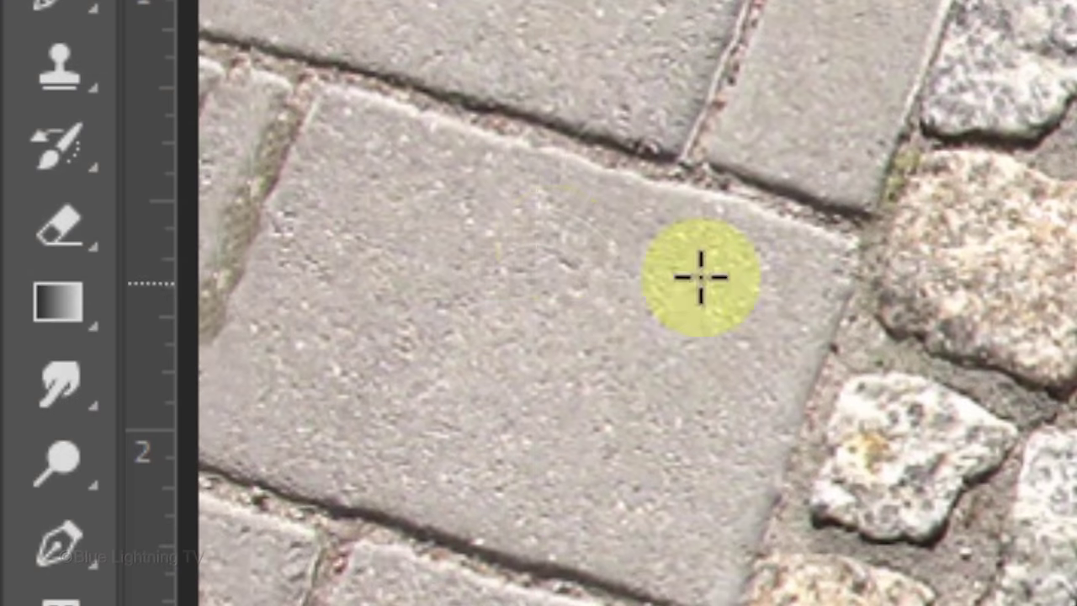
{"action": "right_click", "coordinate": [64, 223]}
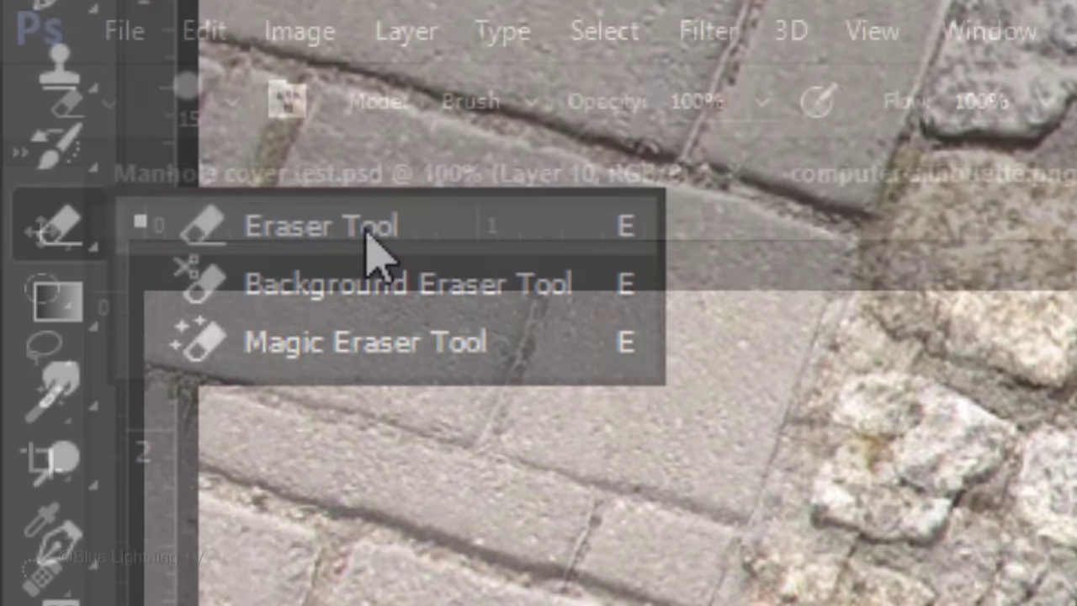
{"action": "left_click", "coordinate": [375, 242]}
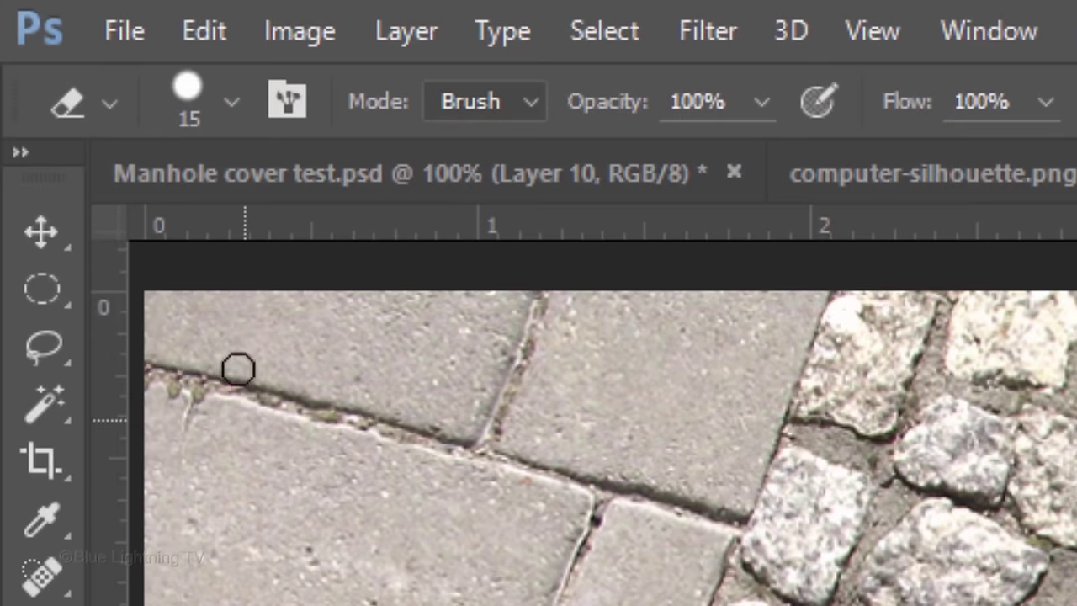
{"action": "left_click", "coordinate": [235, 108]}
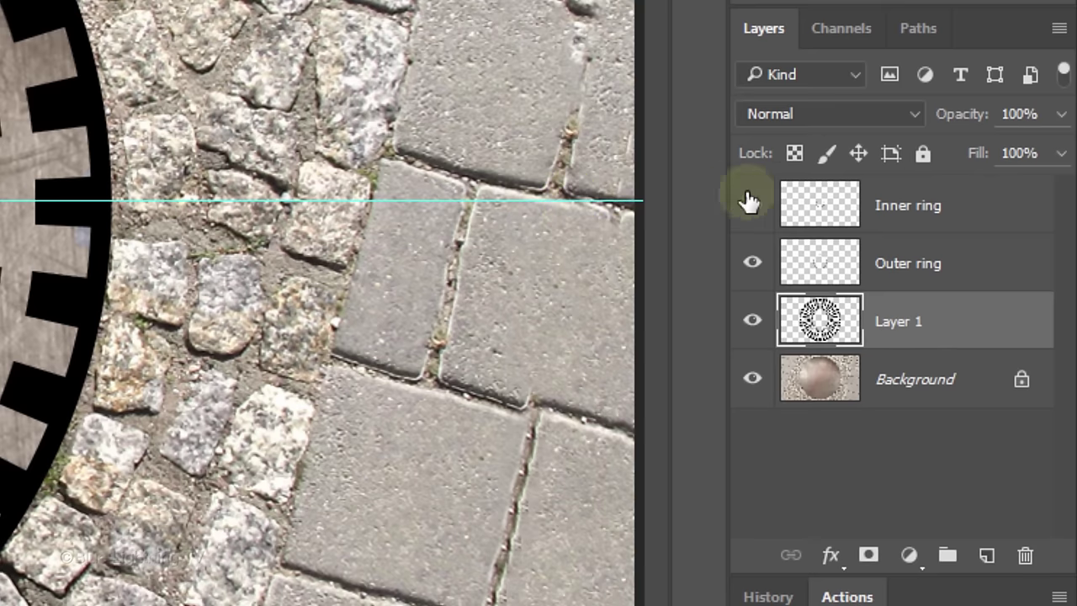
Step: Add a new layer above "Inner ring" and draw a circular Ellipse Tool path from the guide intersection, slightly larger than the inner ring
{"action": "left_click", "coordinate": [815, 210]}
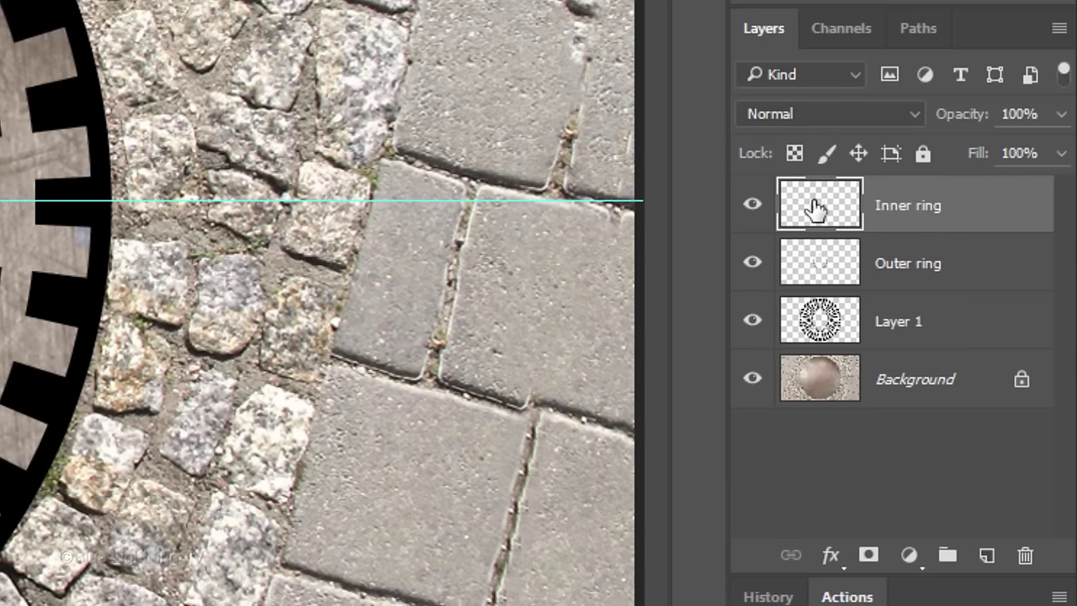
{"action": "left_click", "coordinate": [986, 557]}
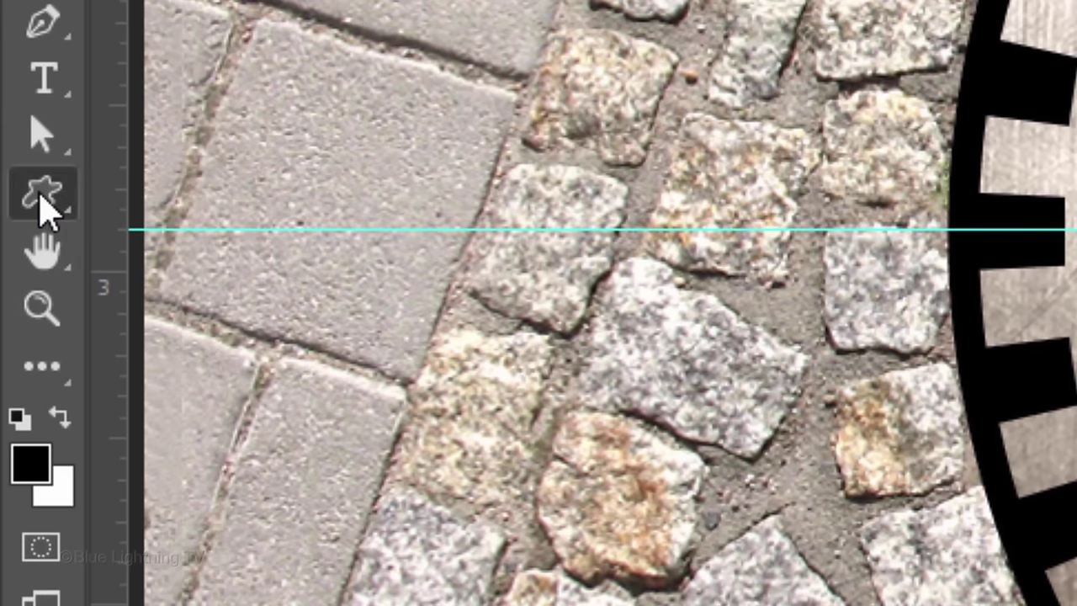
{"action": "right_click", "coordinate": [42, 202]}
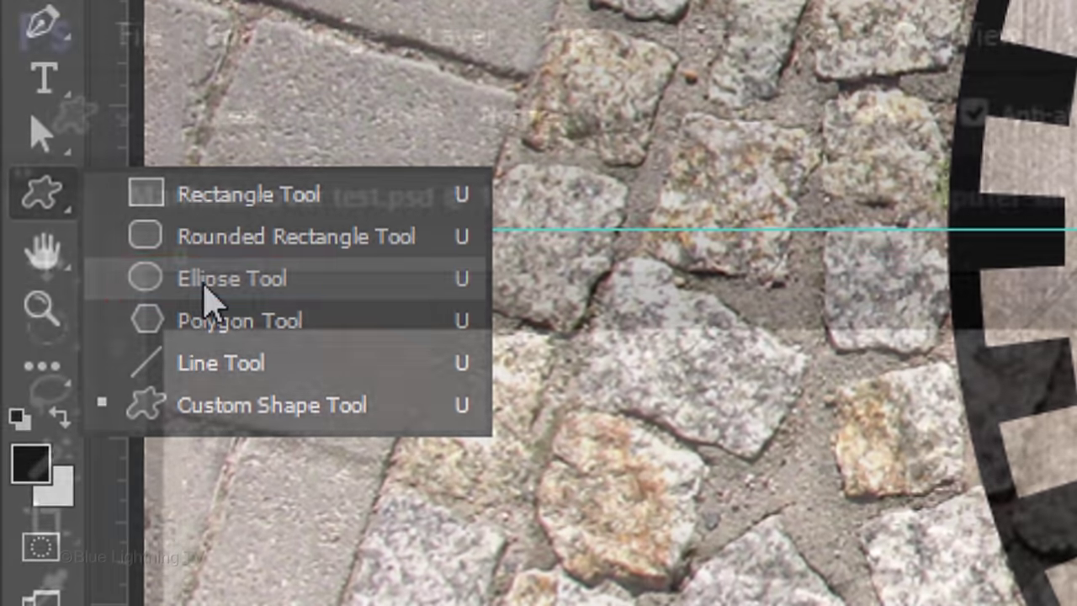
{"action": "left_click", "coordinate": [206, 294]}
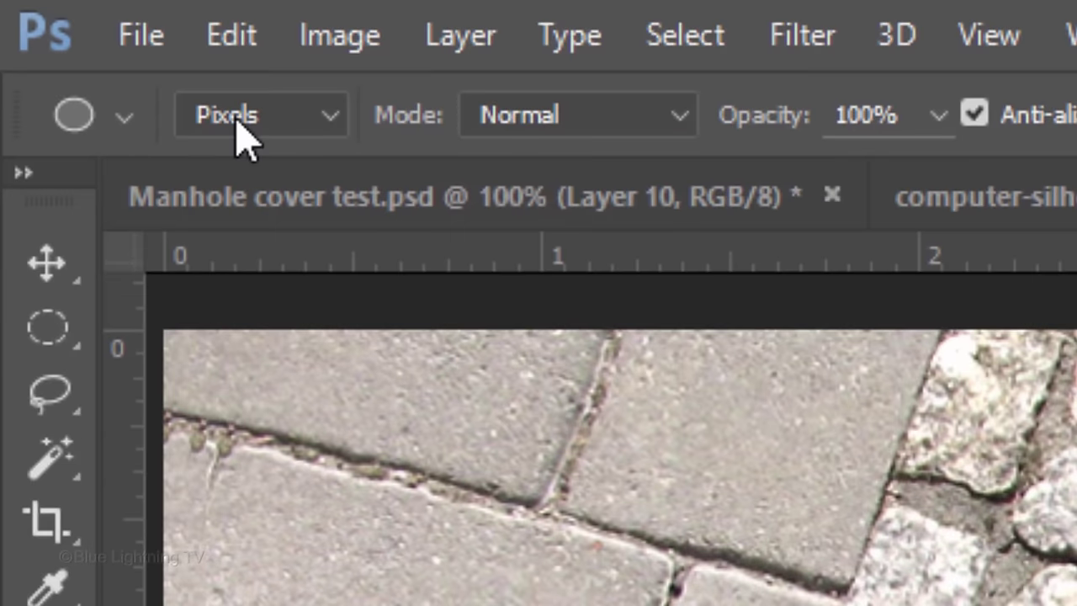
{"action": "left_click", "coordinate": [238, 122]}
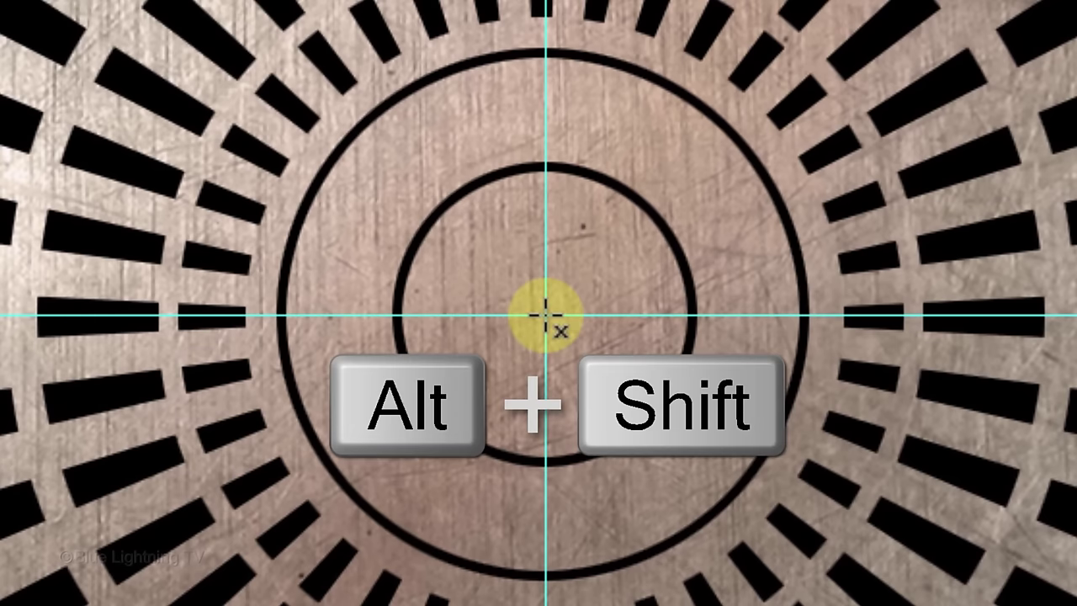
{"action": "mouse_move", "coordinate": [545, 315]}
{"action": "left_mouse_down"}
{"action": "mouse_move", "coordinate": [725, 152]}
{"action": "mouse_move", "coordinate": [773, 140]}
{"action": "left_mouse_up"}
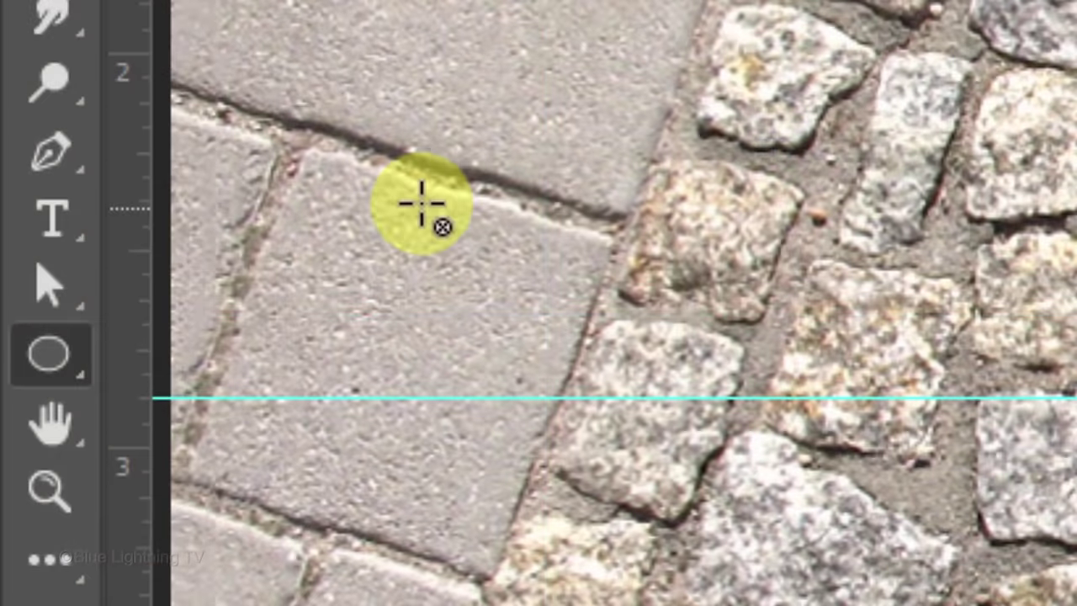
Step: Place horizontal text on the circular path reading "BLUE LIGHTNING TV" in Agency FB Bold
{"action": "right_click", "coordinate": [47, 220]}
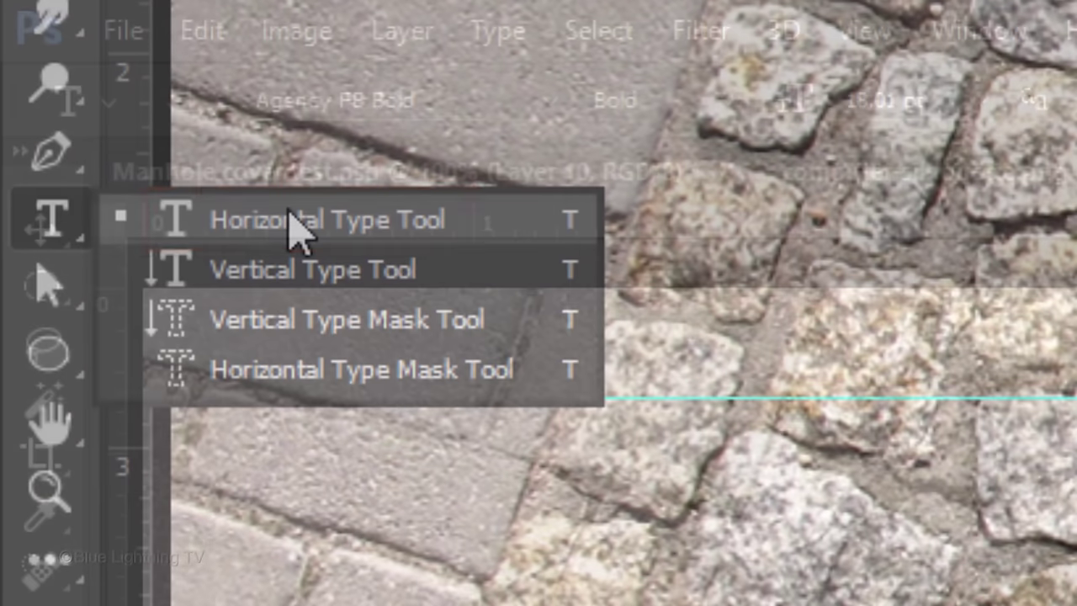
{"action": "left_click", "coordinate": [295, 223]}
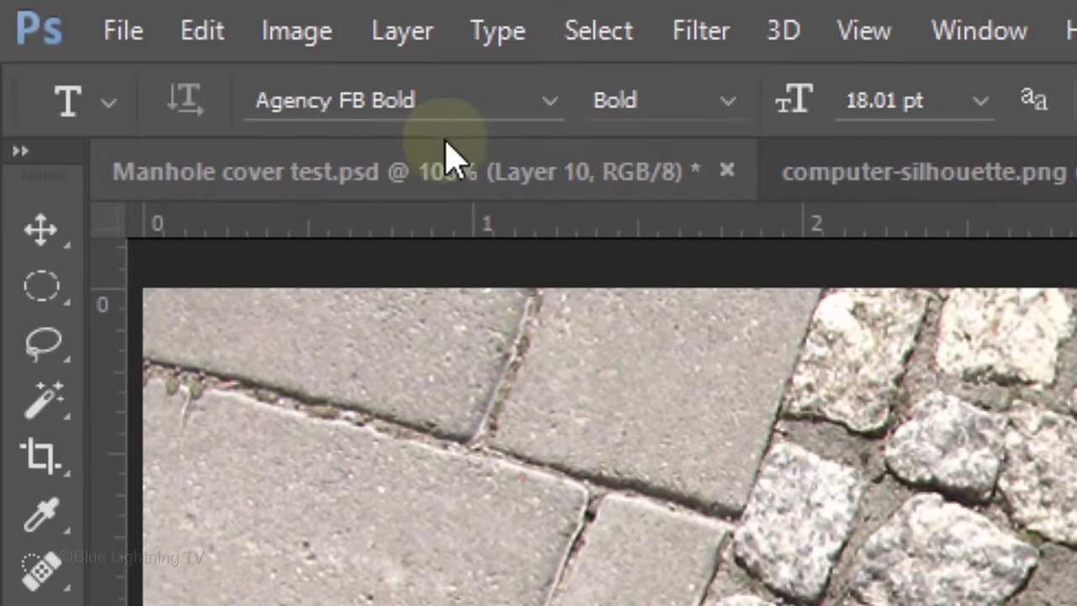
{"action": "left_click", "coordinate": [452, 89]}
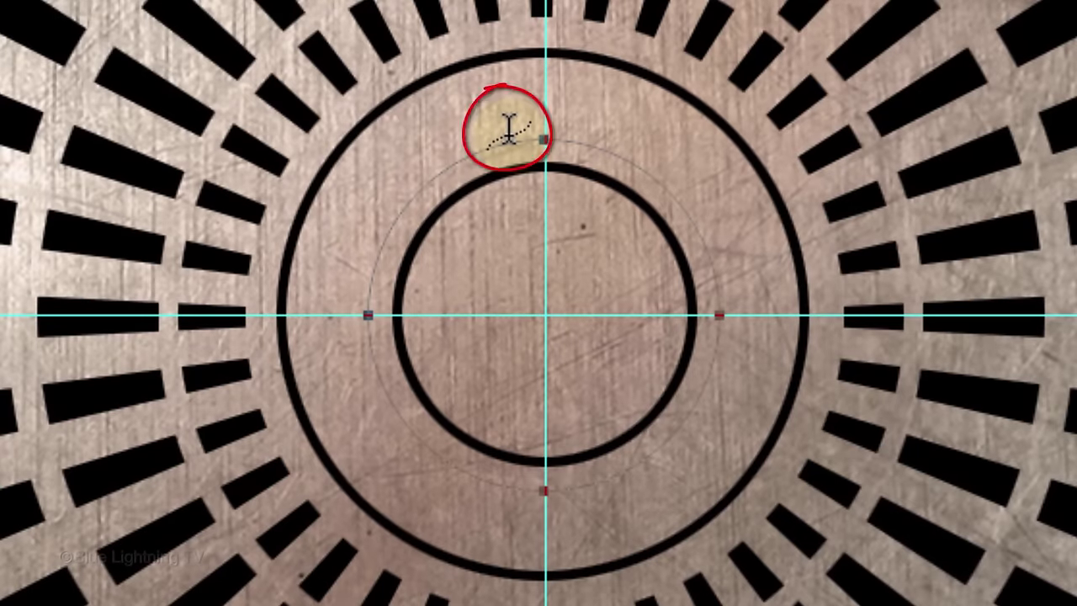
{"action": "left_click", "coordinate": [521, 140]}
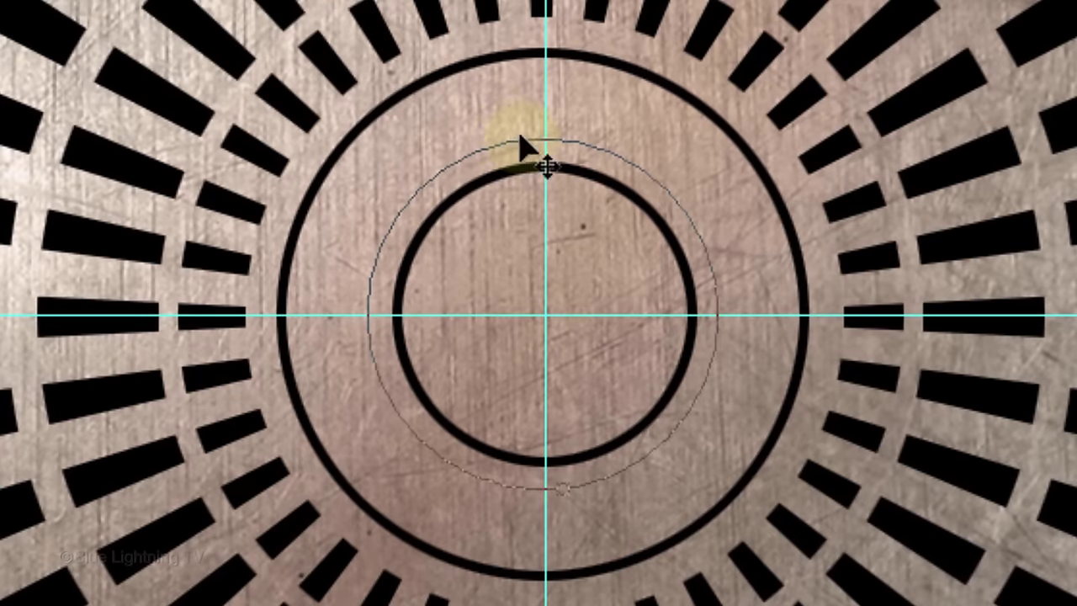
{"action": "type", "text": "BL"}
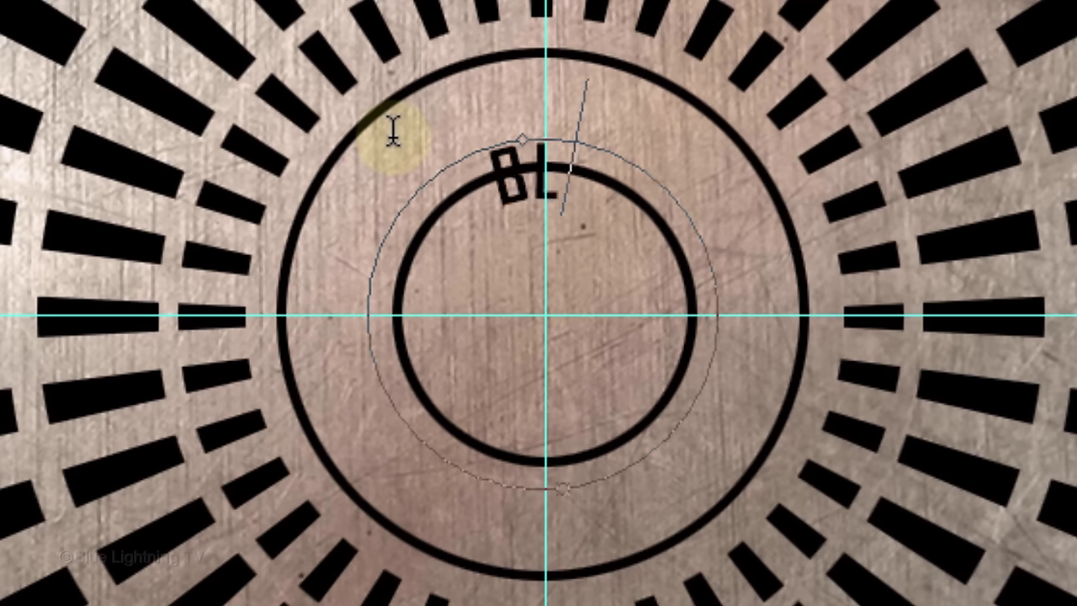
{"action": "type", "text": "UE LIGHTNING TV"}
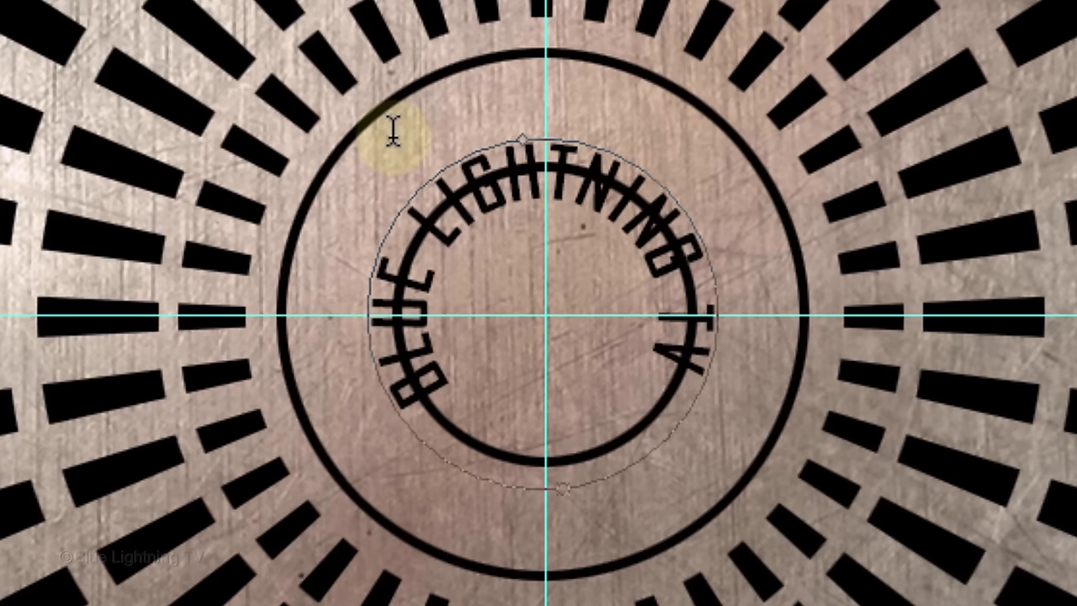
Step: Set the baseline shift of the whole BLUE LIGHTNING TV text to 0 pt in the Character settings
{"action": "left_click_drag", "start_coordinate": [648, 404], "coordinate": [353, 383]}
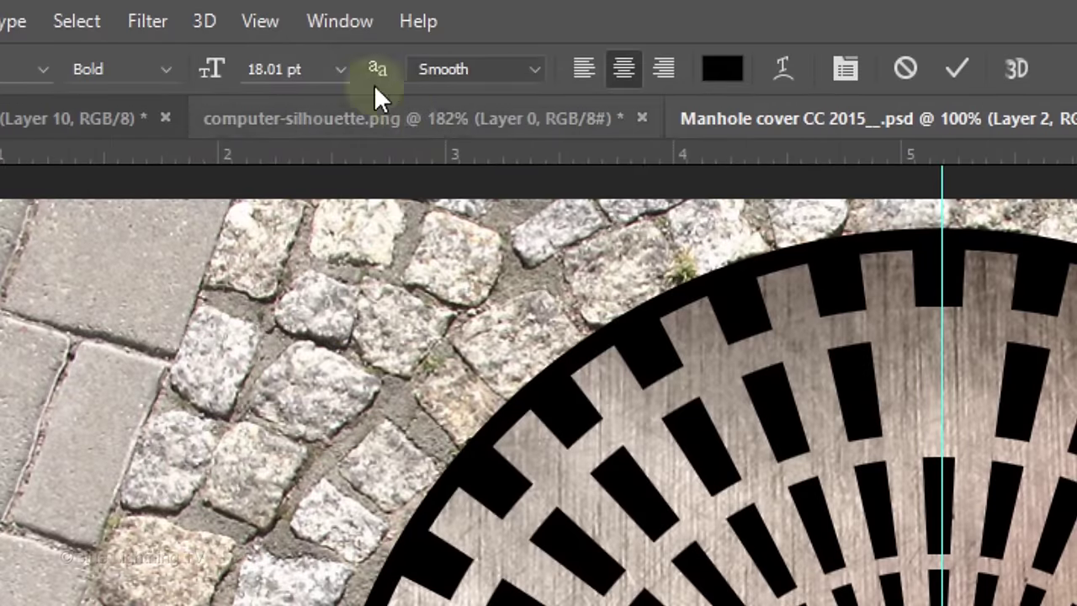
{"action": "left_click", "coordinate": [341, 23]}
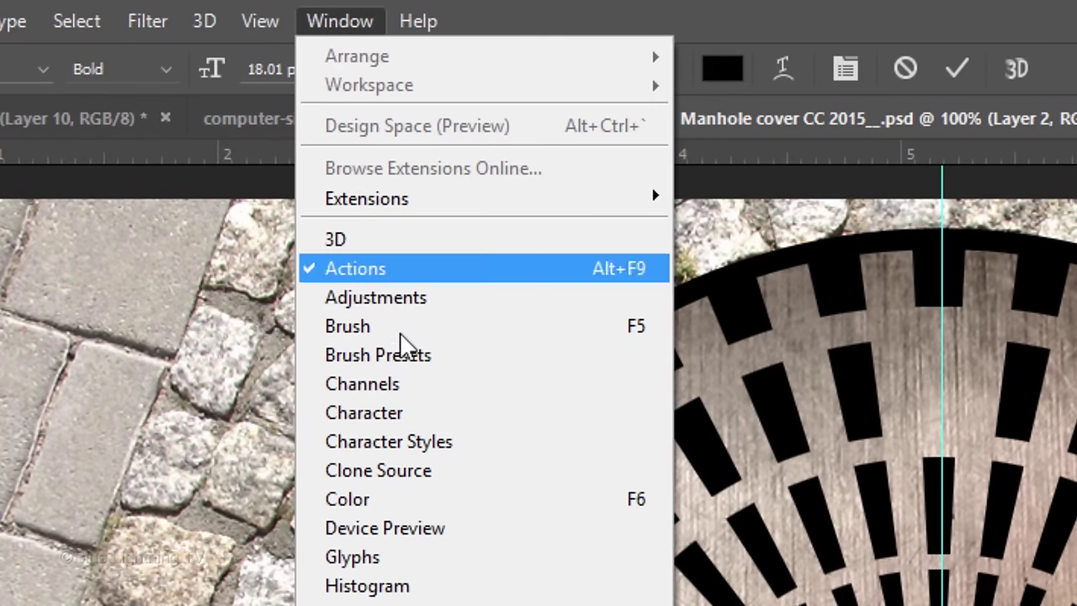
{"action": "left_click", "coordinate": [404, 416]}
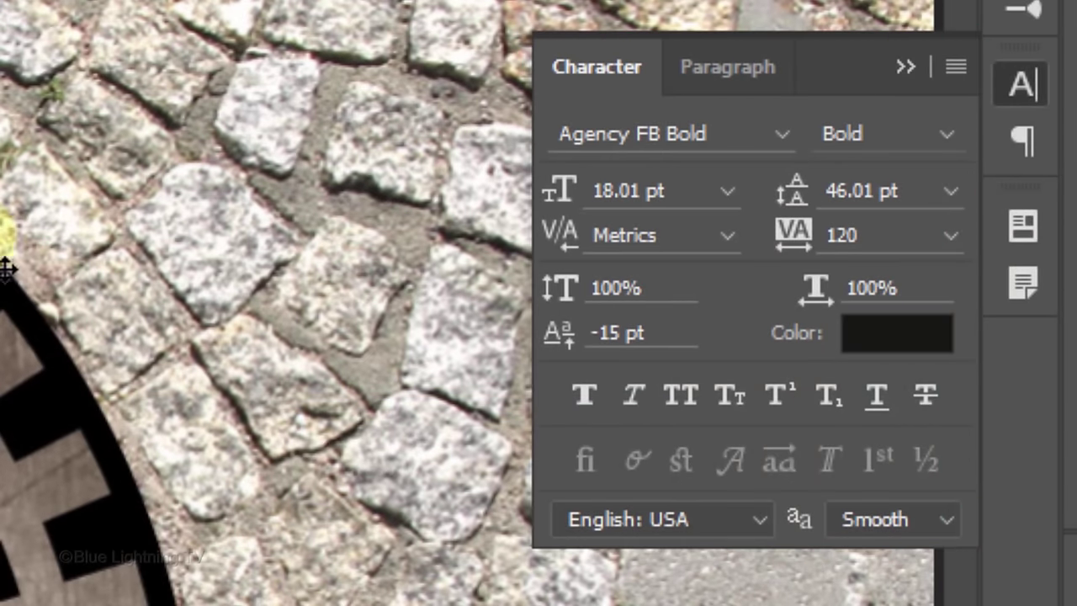
{"action": "left_click", "coordinate": [671, 332]}
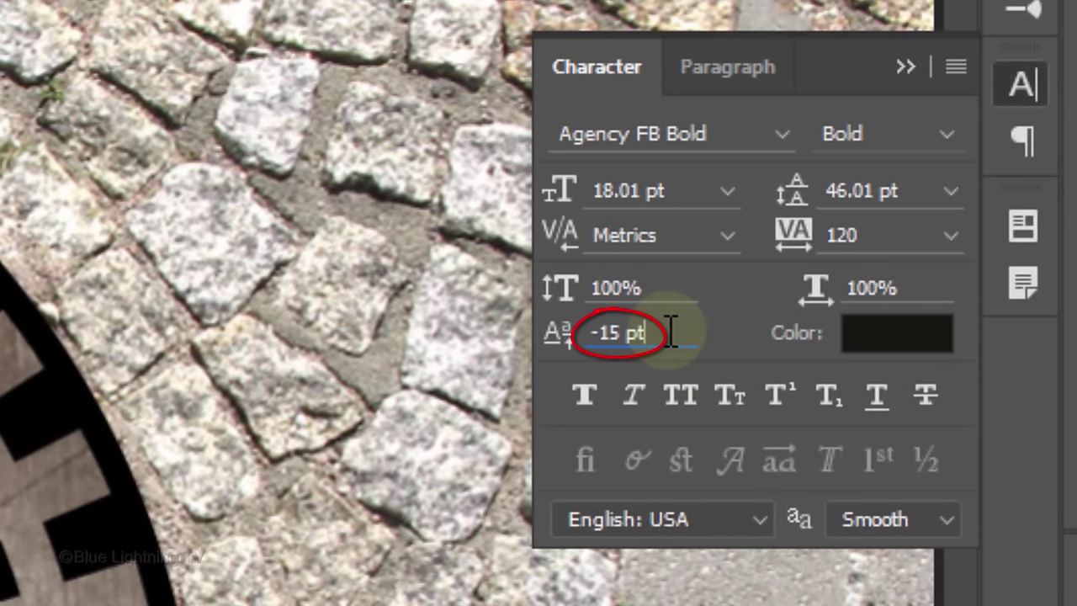
{"action": "double_click", "coordinate": [670, 332]}
{"action": "type", "text": "0"}
{"action": "key", "text": "Return"}
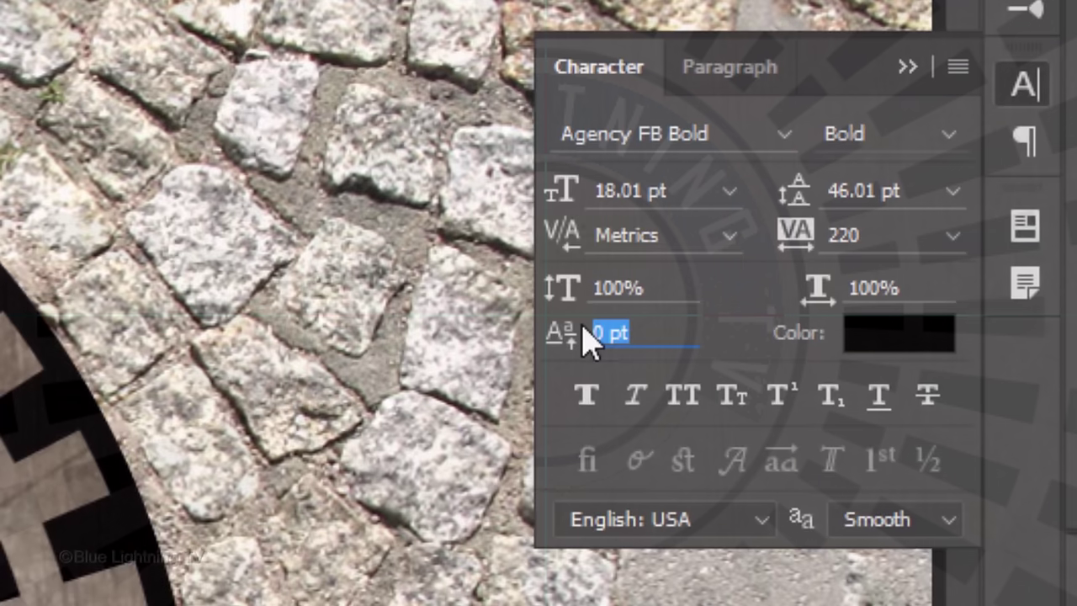
Step: Tighten the circular text's tracking to 120 and even out the kerning between the letters of BLUE
{"action": "mouse_move", "coordinate": [807, 240]}
{"action": "left_mouse_down"}
{"action": "mouse_move", "coordinate": [774, 243]}
{"action": "mouse_move", "coordinate": [793, 241]}
{"action": "left_mouse_up"}
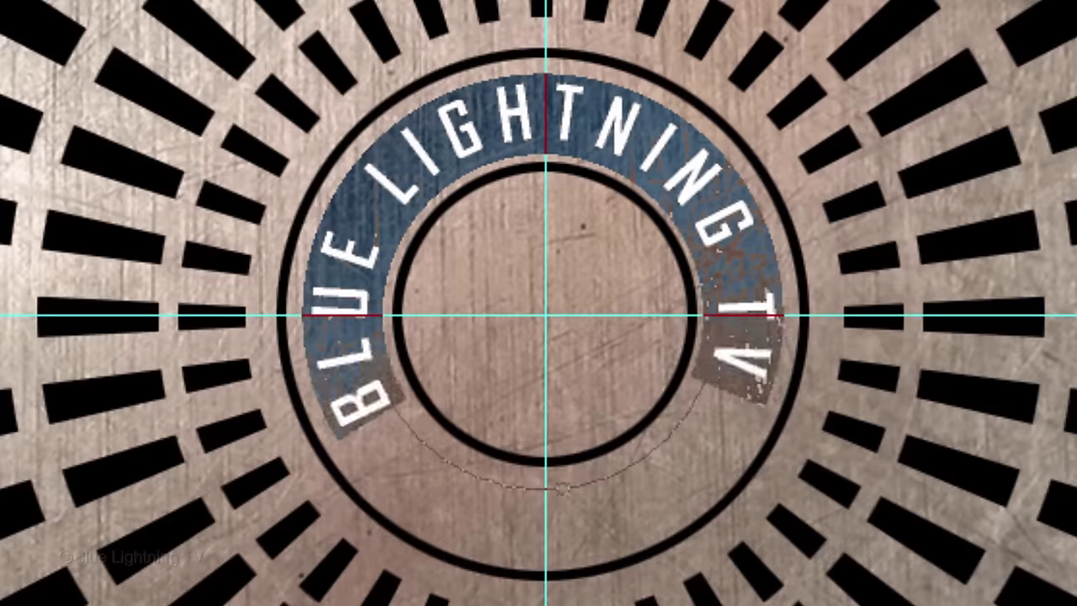
{"action": "left_click_drag", "start_coordinate": [794, 240], "coordinate": [791, 241]}
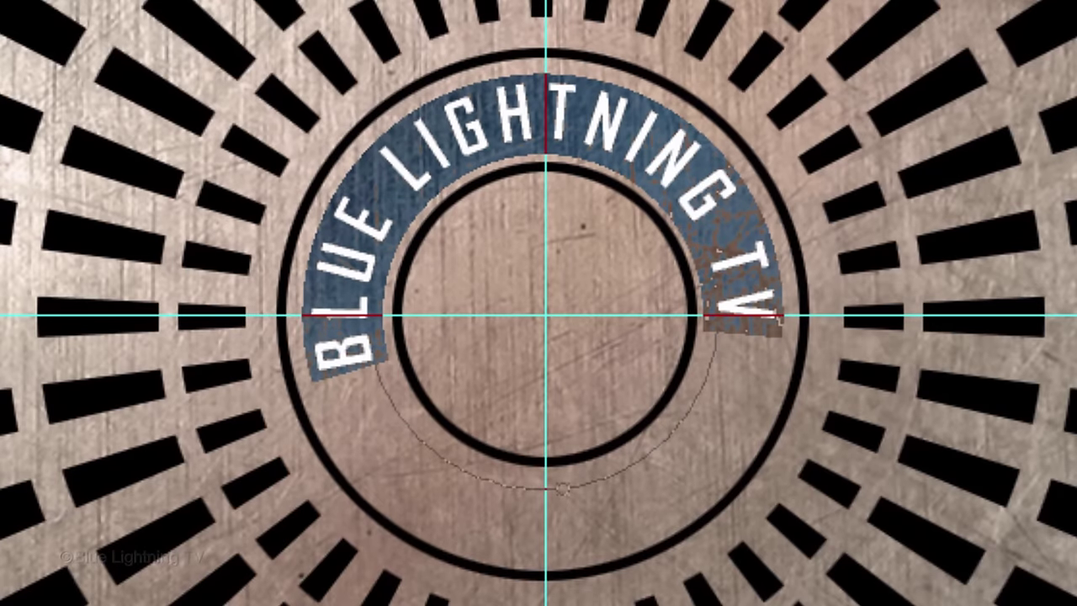
{"action": "left_click", "coordinate": [344, 370]}
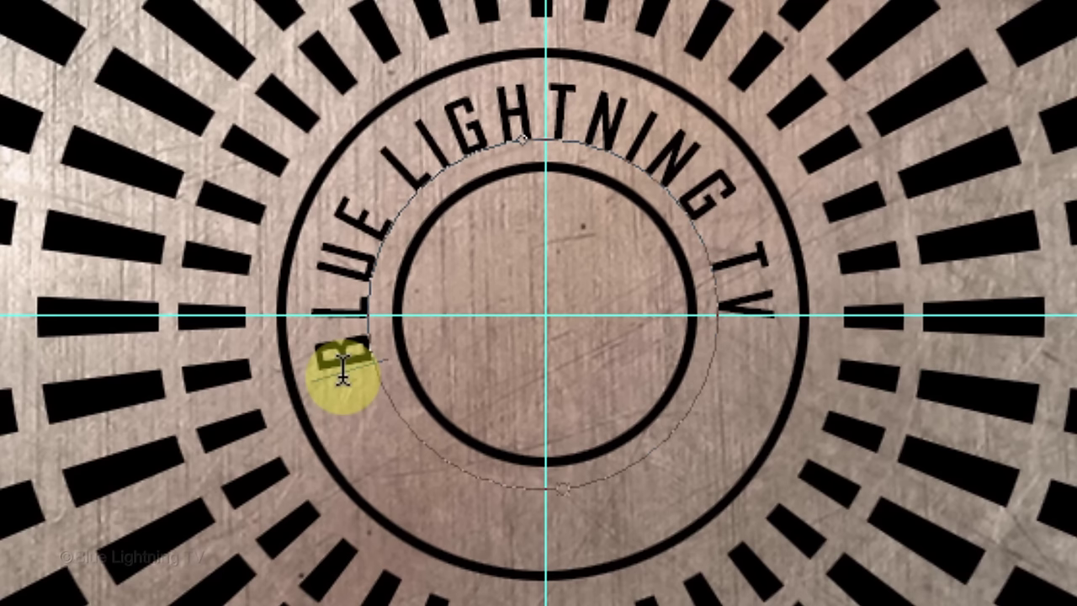
{"action": "key", "text": "alt+Left"}
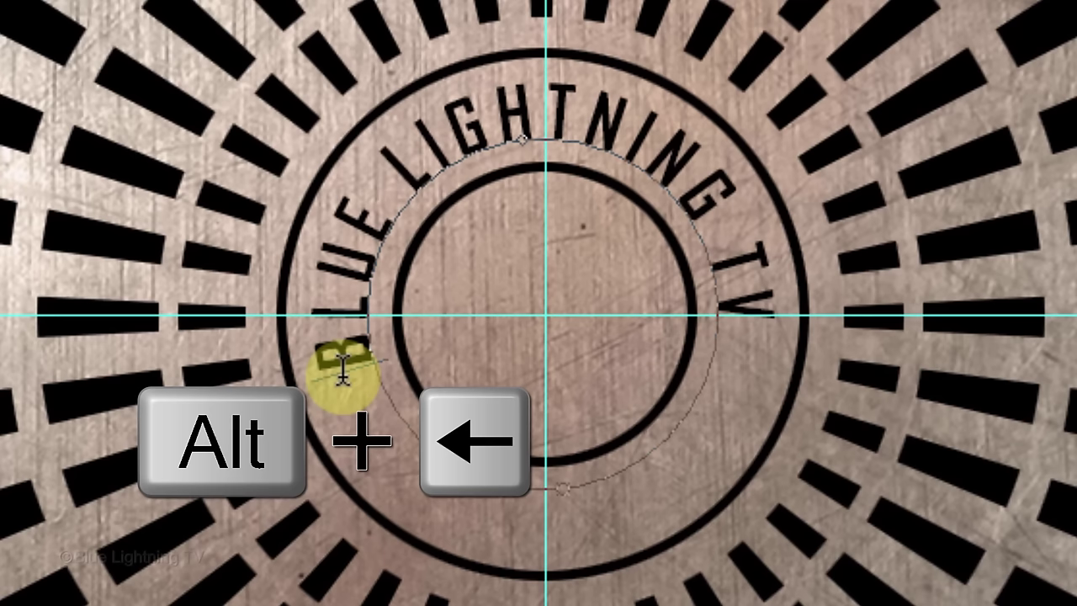
{"action": "key", "text": "alt+Right"}
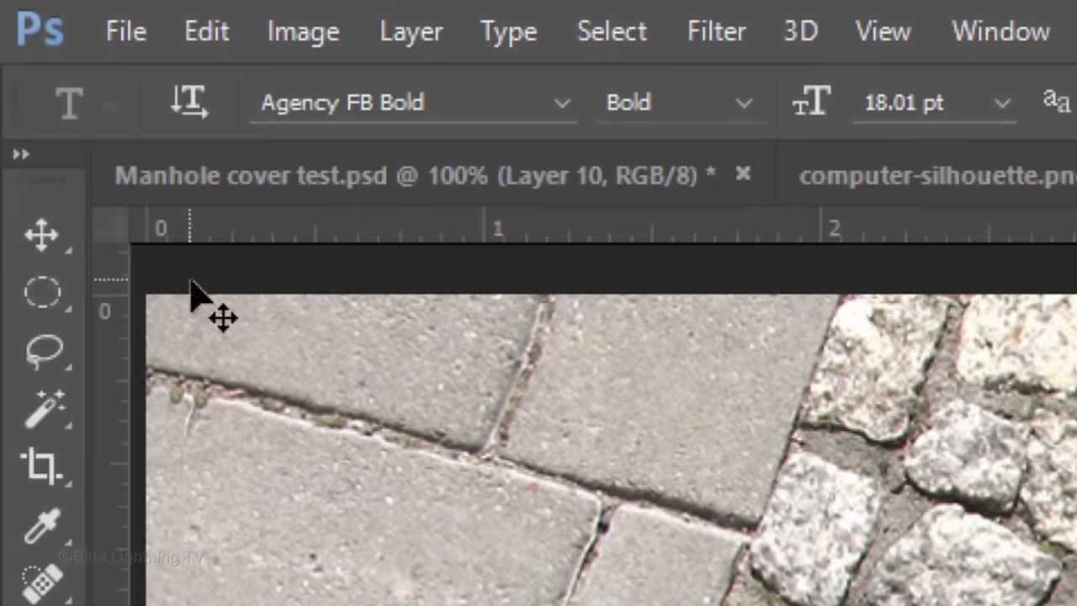
{"action": "left_click", "coordinate": [56, 243]}
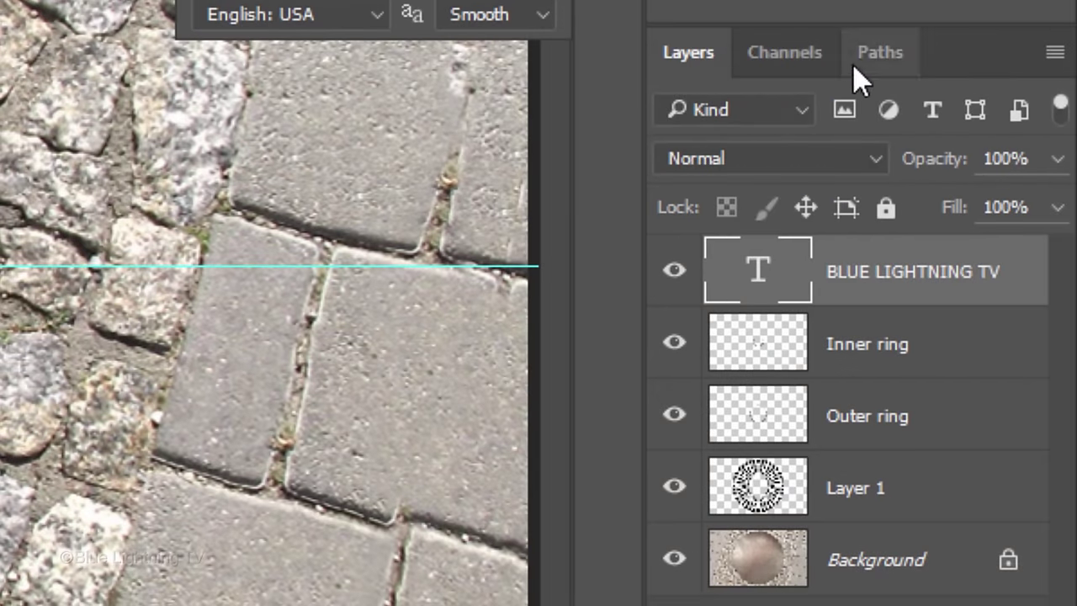
Step: Make the circular Work Path active and add the text "PHOTOSHOP" on it at the bottom of the circle
{"action": "left_click", "coordinate": [875, 61]}
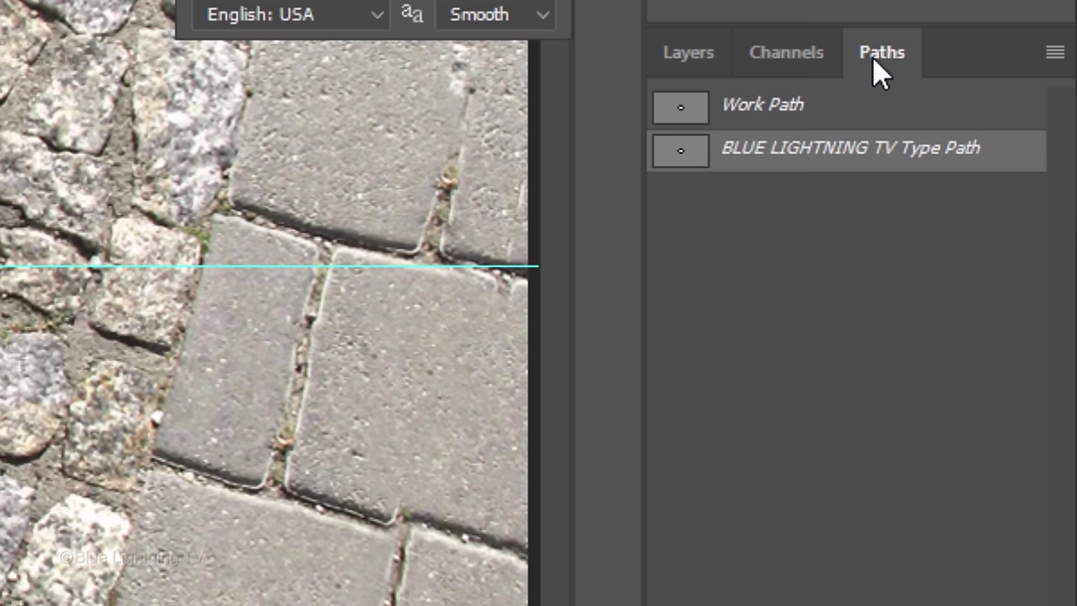
{"action": "left_click", "coordinate": [680, 110]}
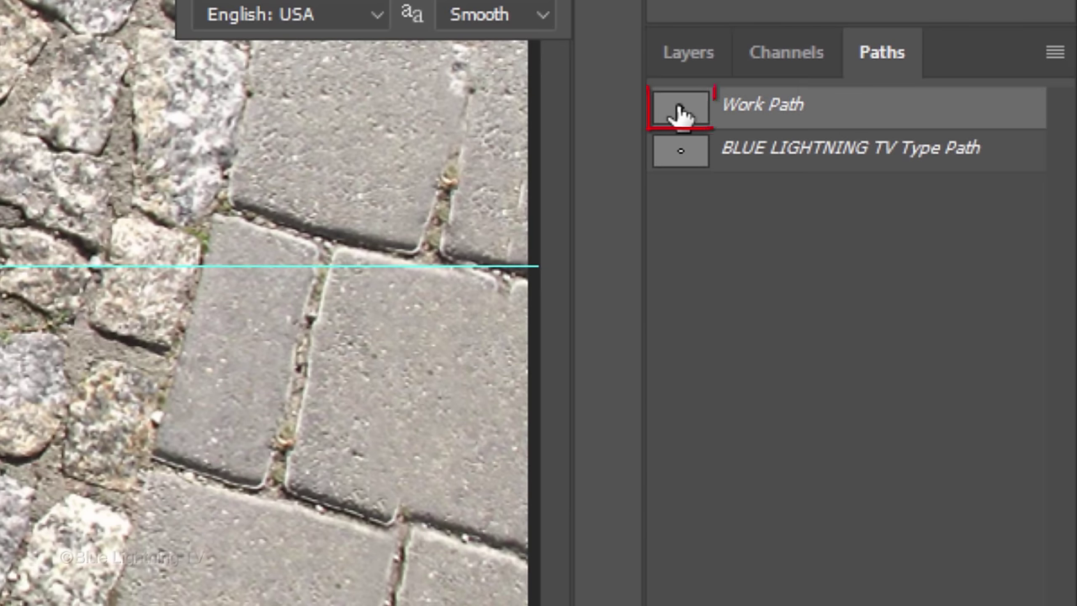
{"action": "left_click", "coordinate": [689, 57]}
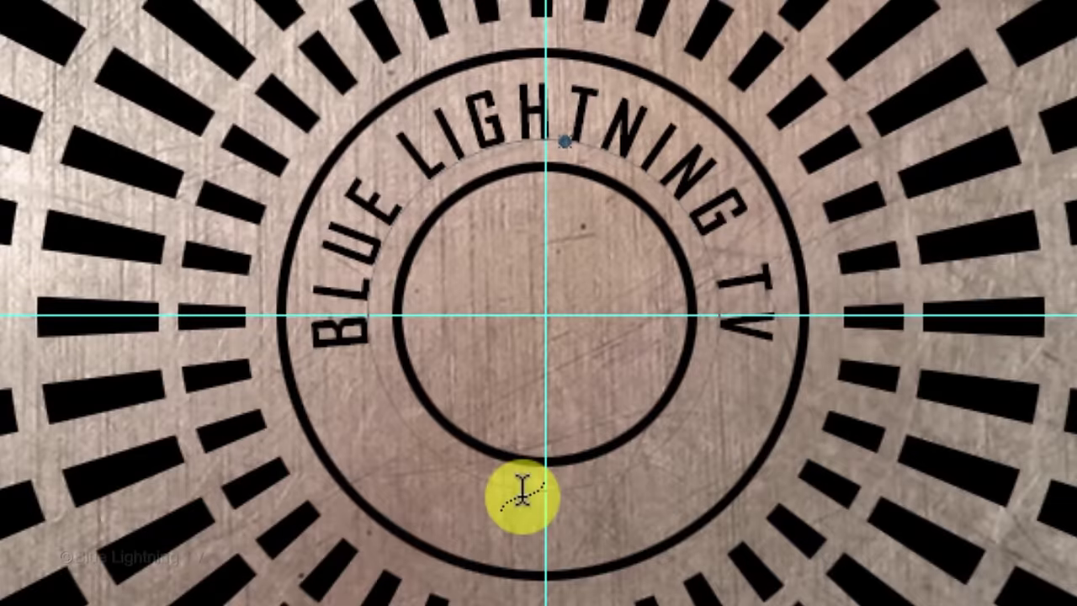
{"action": "key", "text": "t"}
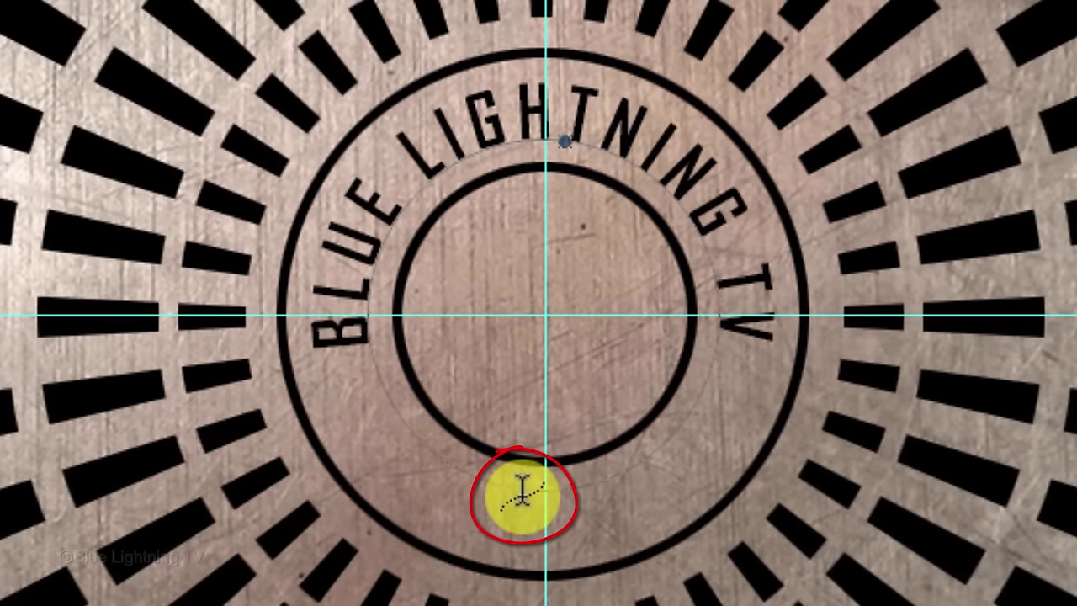
{"action": "left_click", "coordinate": [522, 488]}
{"action": "type", "text": "PHOTOSHOP"}
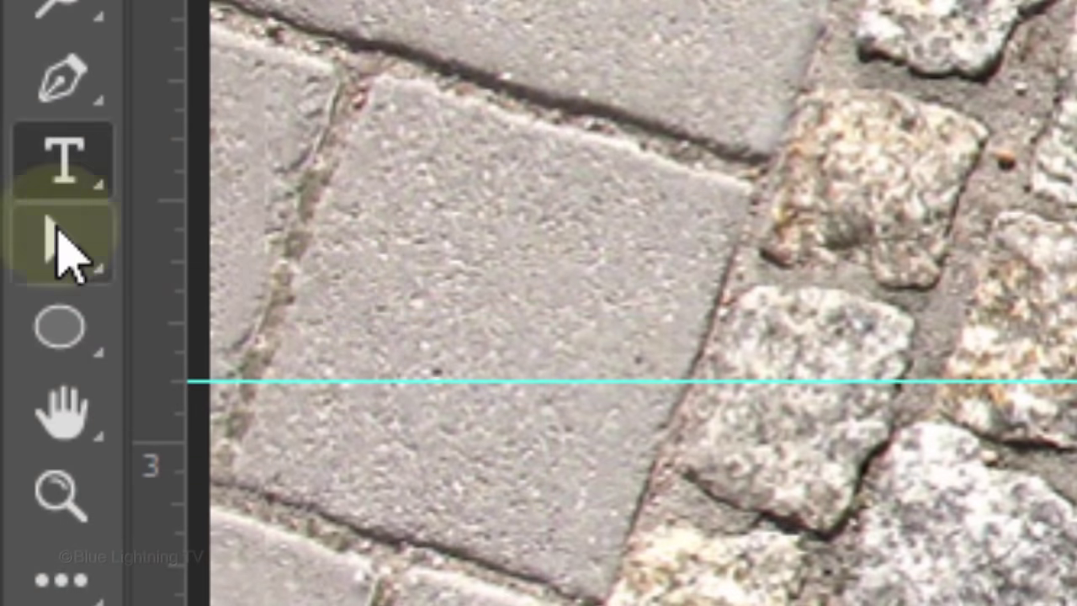
Step: Flip the PHOTOSHOP text to the inside of the circular path with the Path Selection Tool so it reads upright, centered at the bottom
{"action": "left_click_drag", "start_coordinate": [53, 252], "coordinate": [118, 278]}
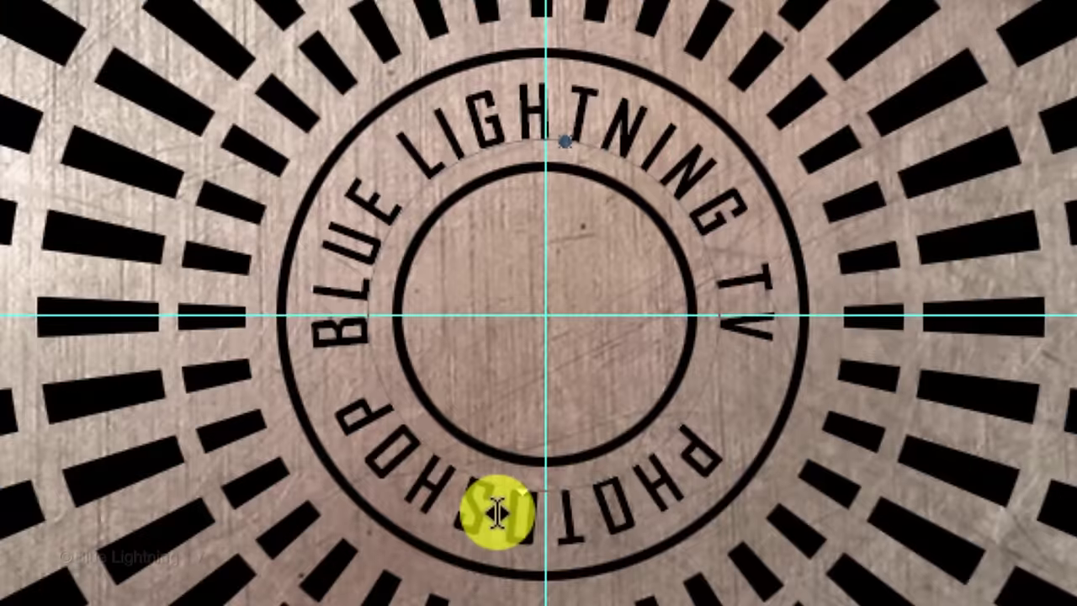
{"action": "left_click_drag", "start_coordinate": [493, 493], "coordinate": [545, 429]}
{"action": "key", "text": "Return"}
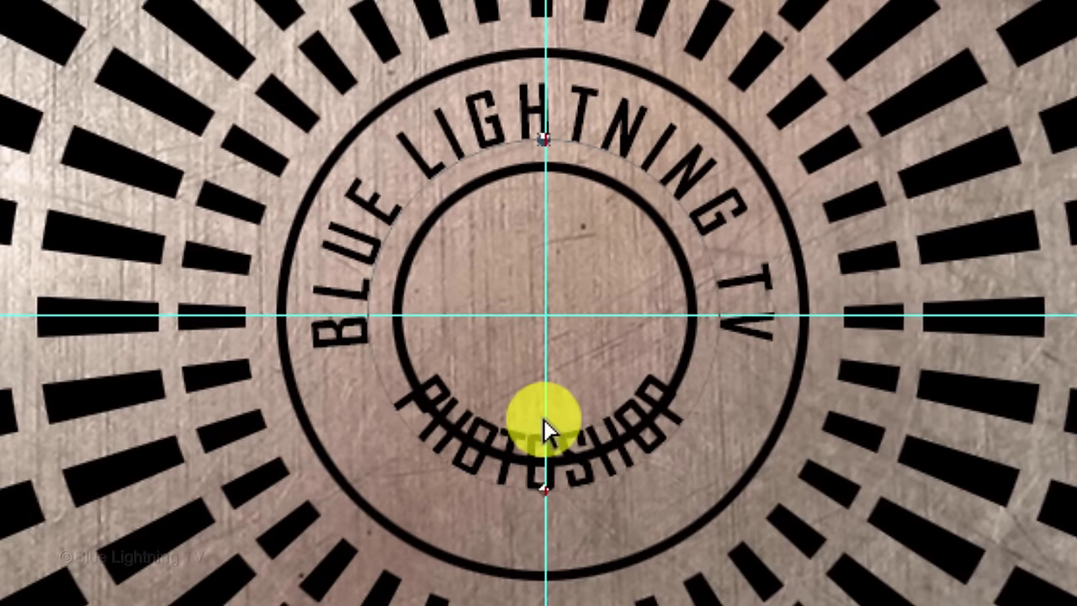
Step: Set the PHOTOSHOP text's baseline shift to -14 pt so it sits between the two rings
{"action": "key", "text": "t"}
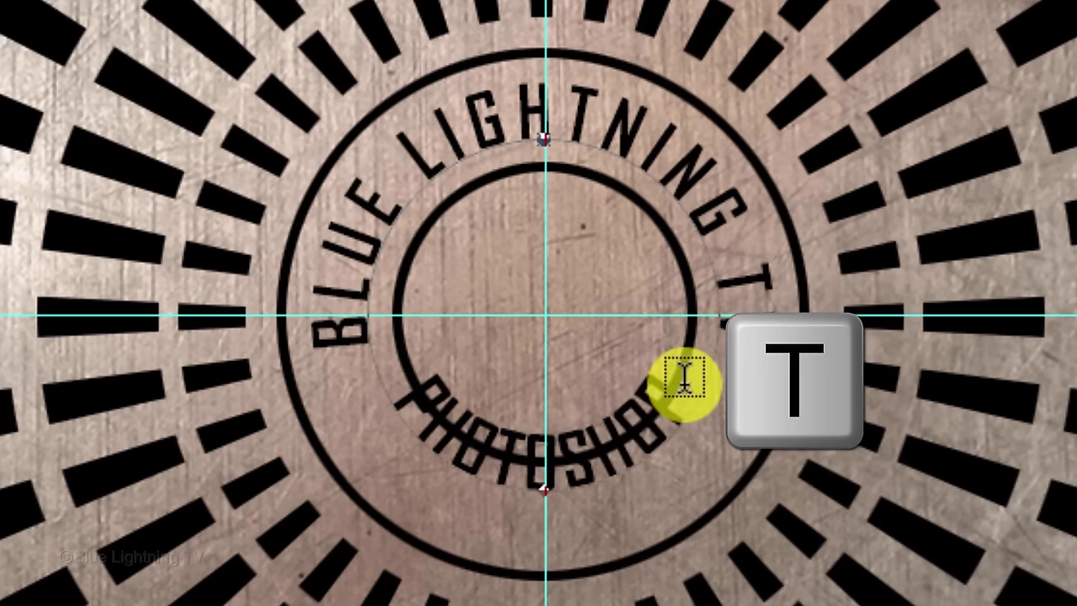
{"action": "left_click_drag", "start_coordinate": [683, 378], "coordinate": [277, 374]}
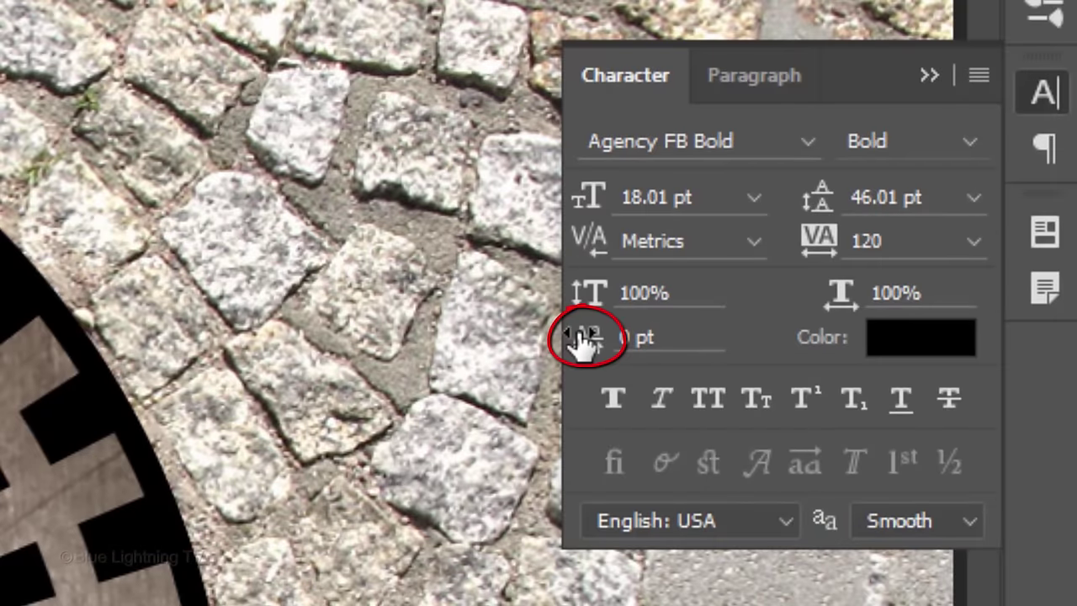
{"action": "left_click_drag", "start_coordinate": [581, 339], "coordinate": [561, 345]}
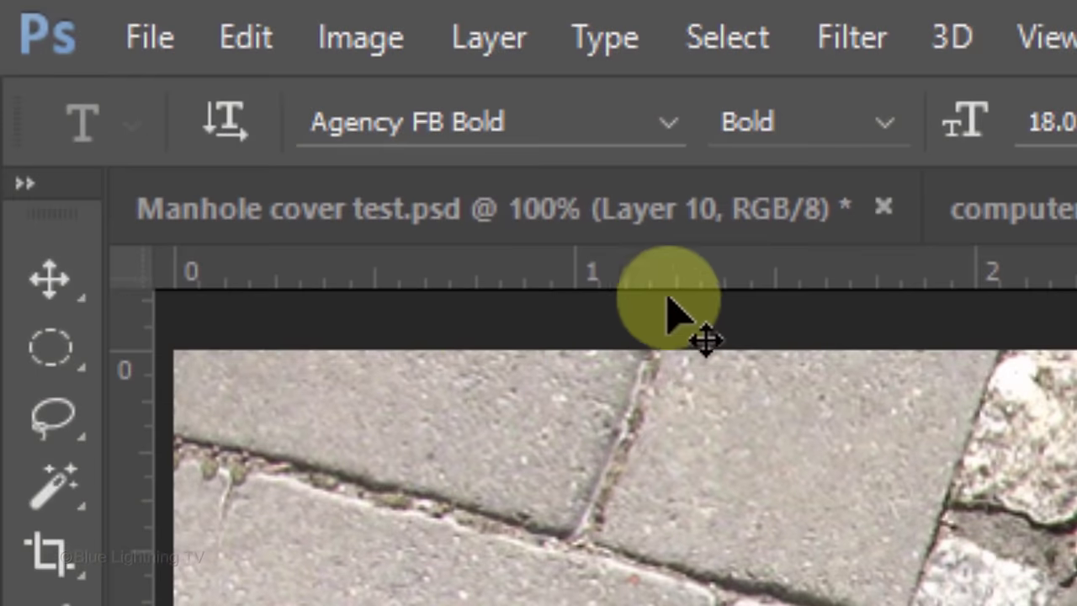
{"action": "left_click", "coordinate": [59, 282]}
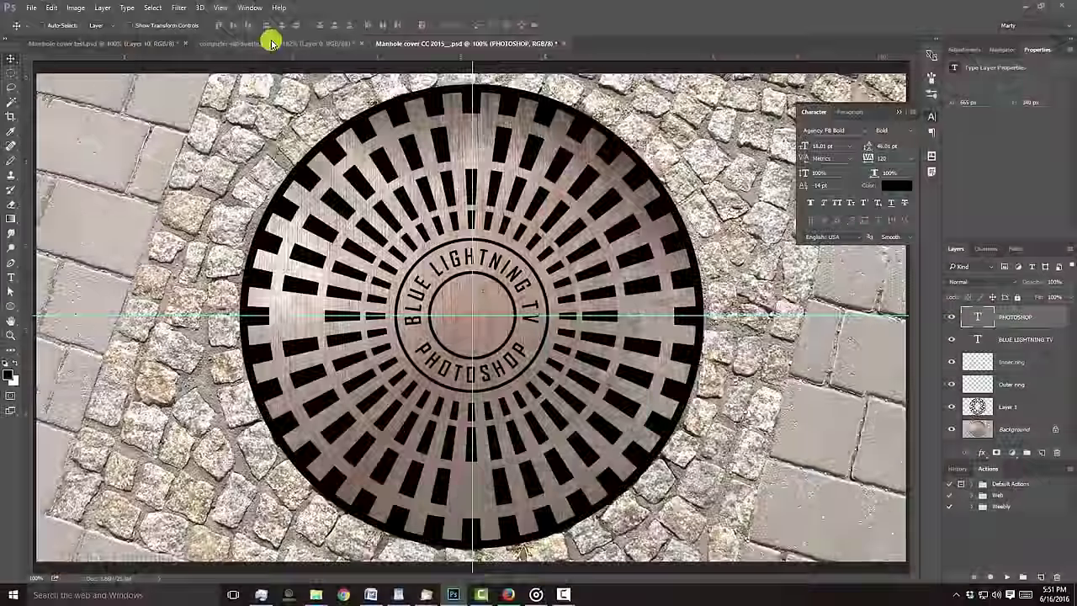
Step: Copy the entire computer silhouette from computer-silhouette.png and paste it into the Manhole cover CC 2015__.psd document
{"action": "left_click", "coordinate": [277, 44]}
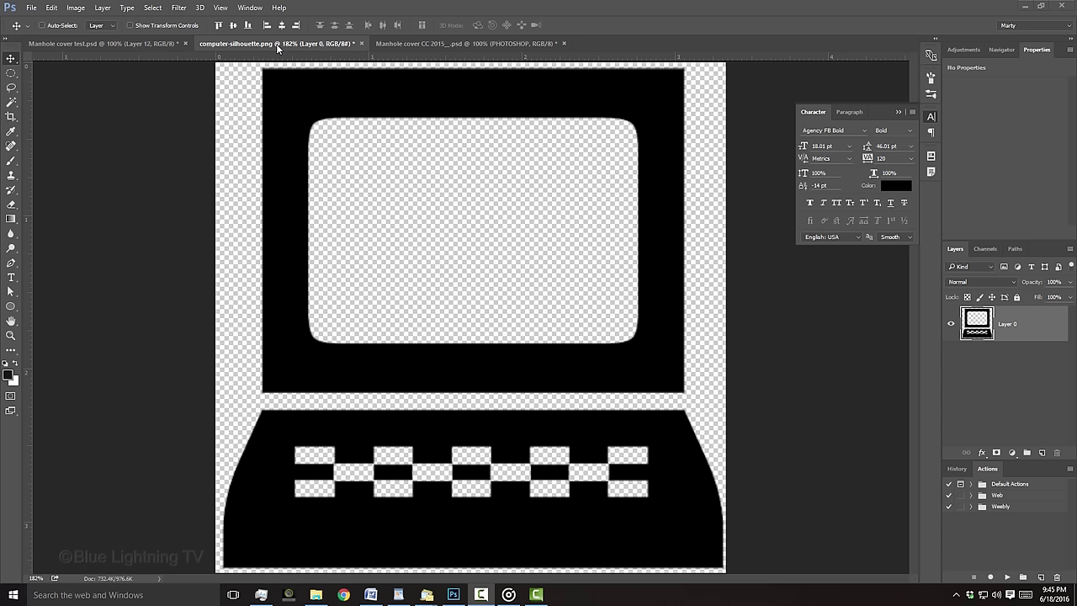
{"action": "key", "text": "ctrl+a"}
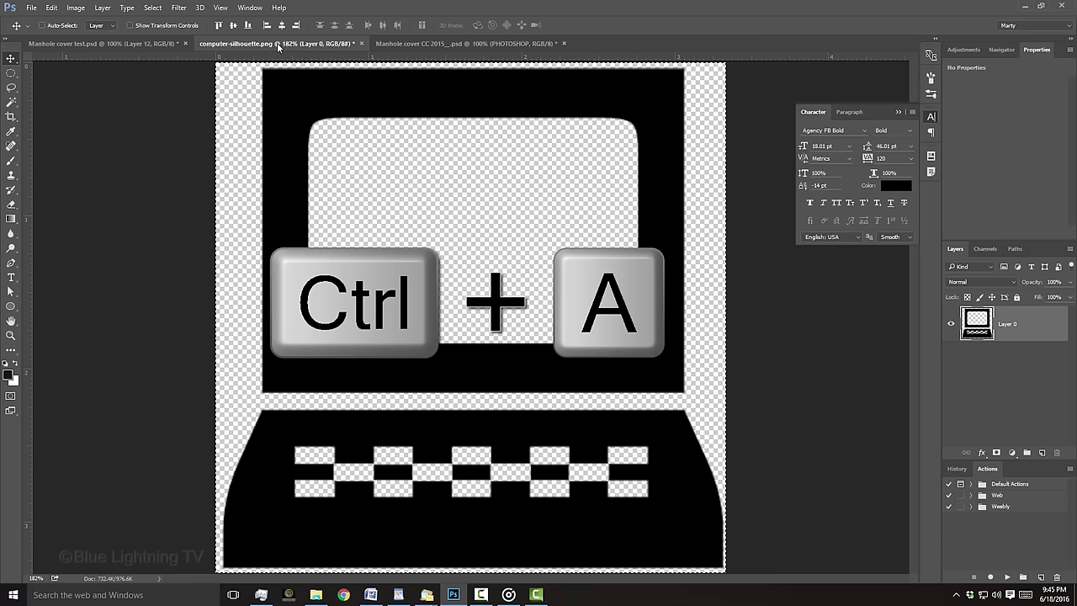
{"action": "key", "text": "ctrl+c"}
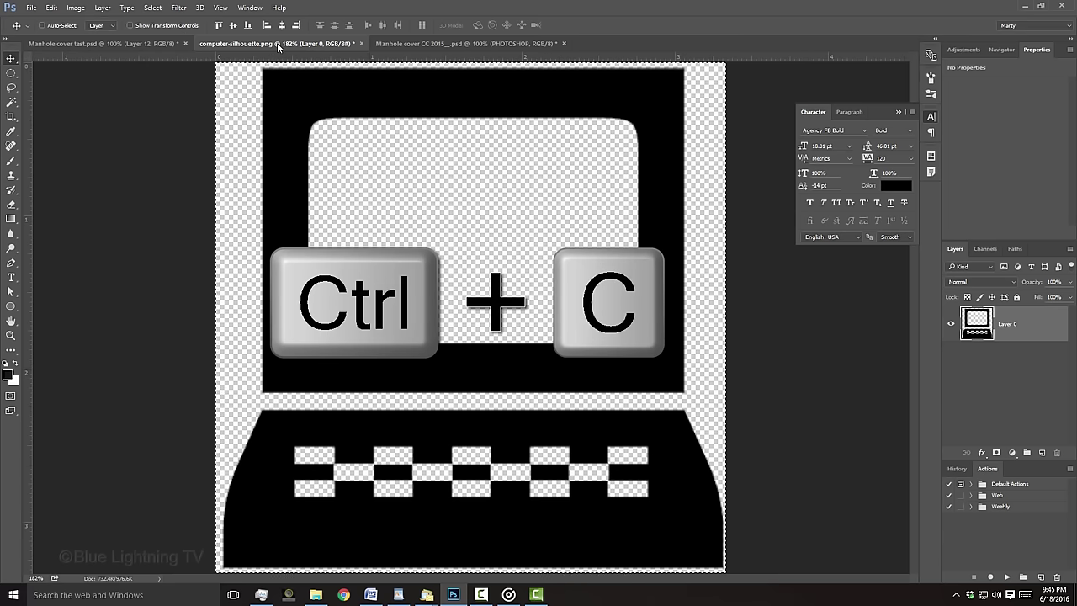
{"action": "left_click", "coordinate": [451, 45]}
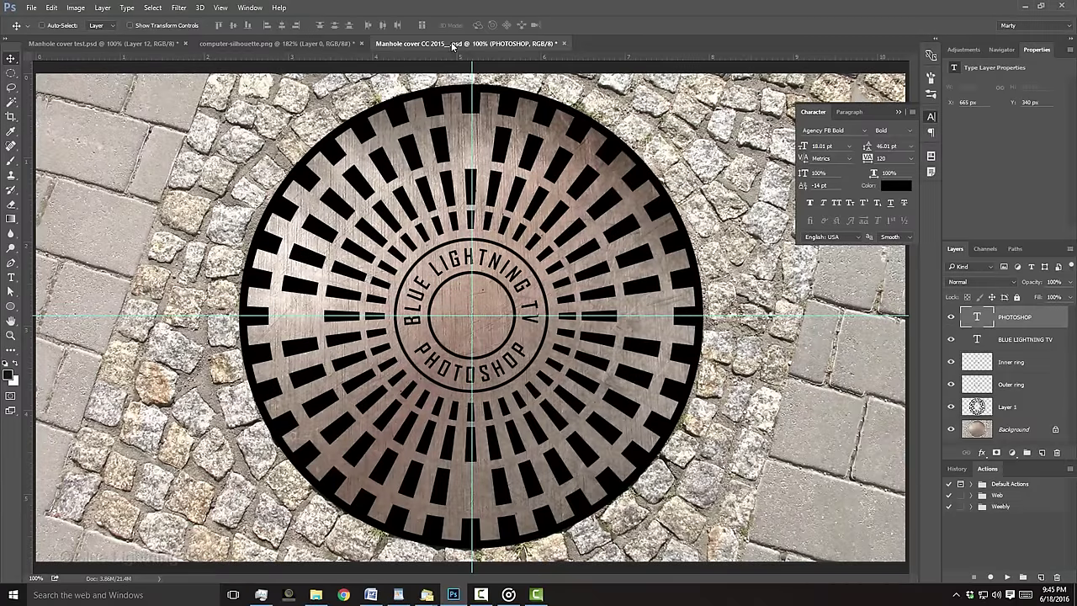
{"action": "key", "text": "ctrl+v"}
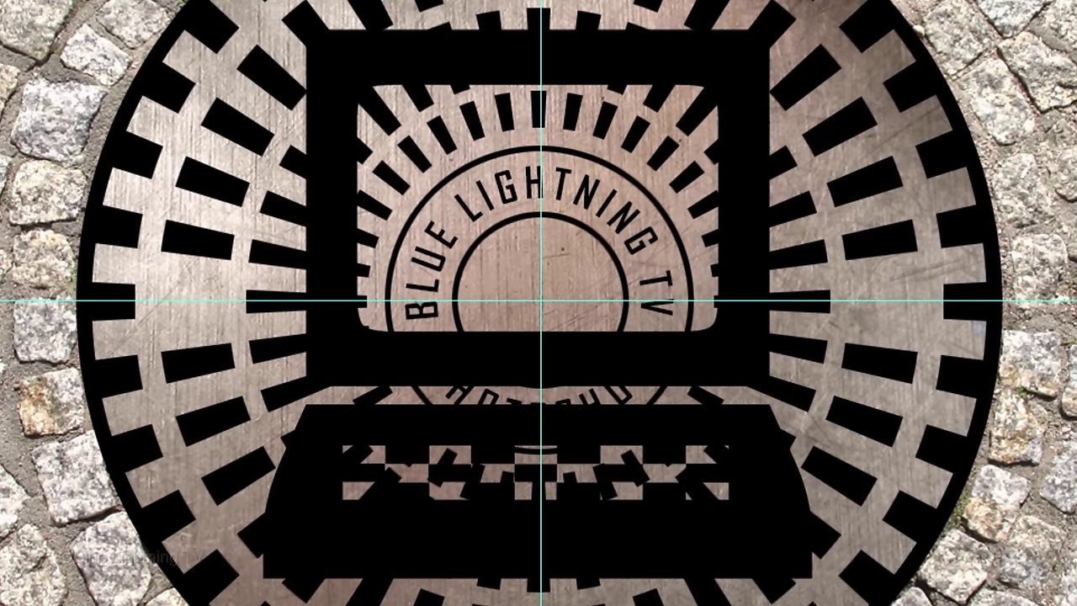
Step: Scale the computer silhouette down proportionally from its center with Free Transform so it fits inside the inner ring
{"action": "key", "text": "ctrl+t"}
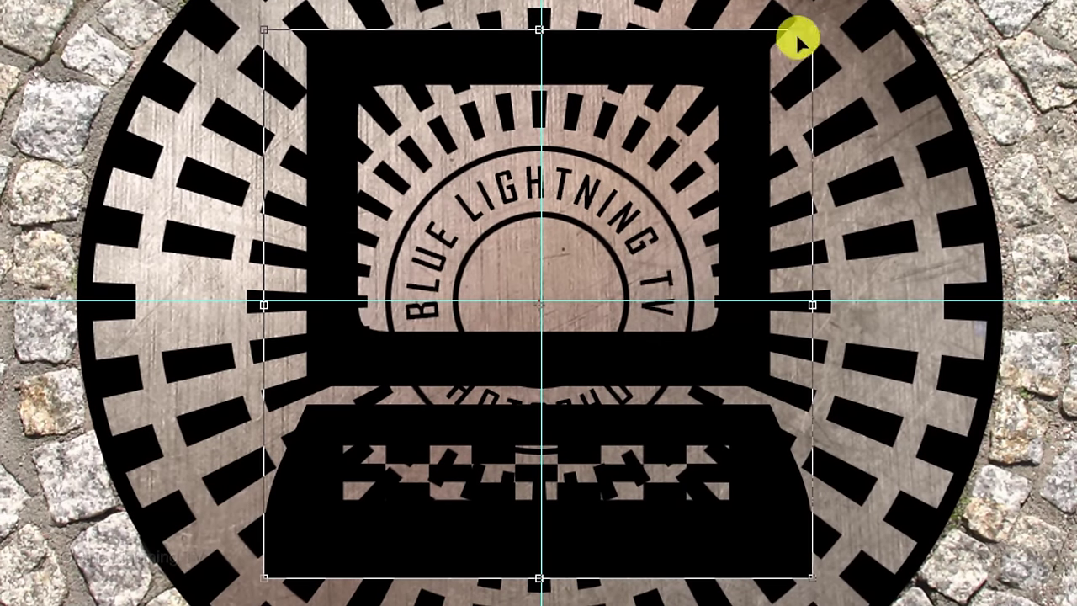
{"action": "key", "text": "alt+shift"}
{"action": "left_click_drag", "start_coordinate": [822, 32], "coordinate": [631, 268]}
{"action": "key", "text": "Return"}
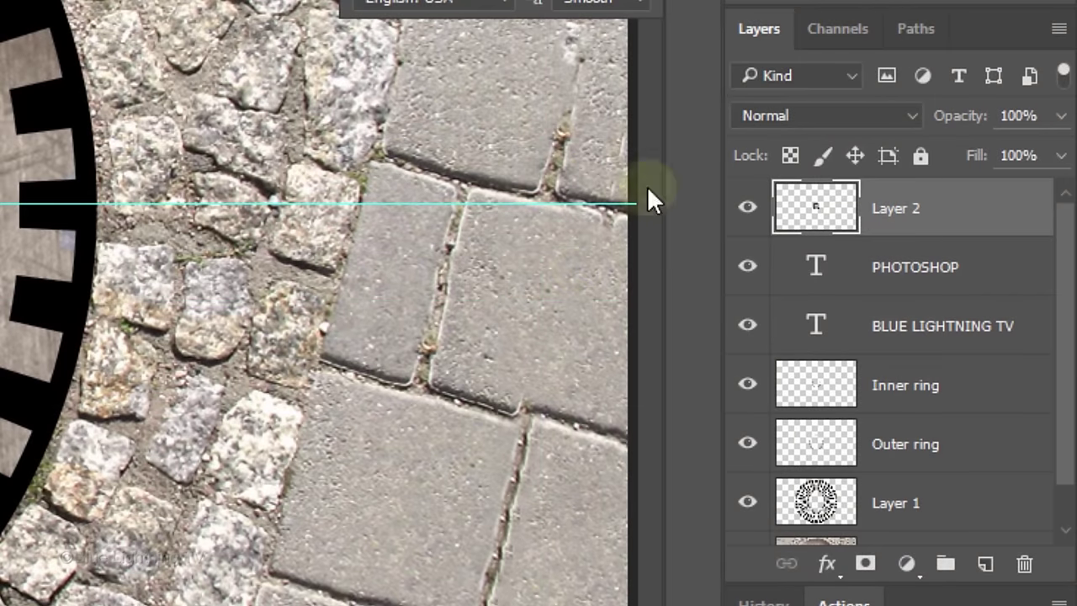
Step: Rename the silhouette's layer "Icon" and collapse the Character settings
{"action": "double_click", "coordinate": [850, 209]}
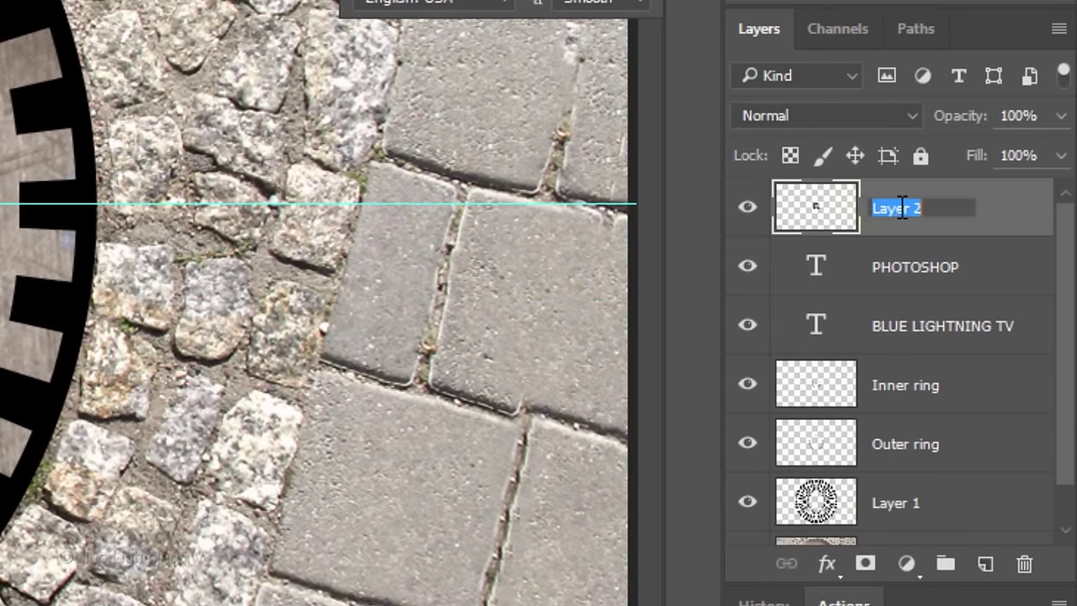
{"action": "type", "text": "Icon"}
{"action": "key", "text": "Return"}
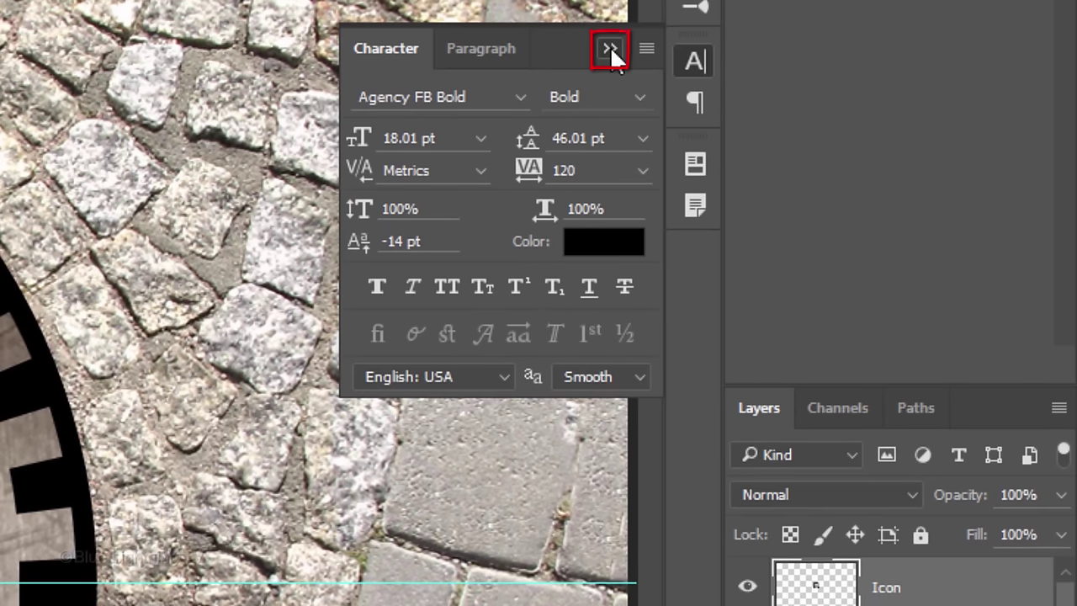
{"action": "left_click", "coordinate": [610, 49]}
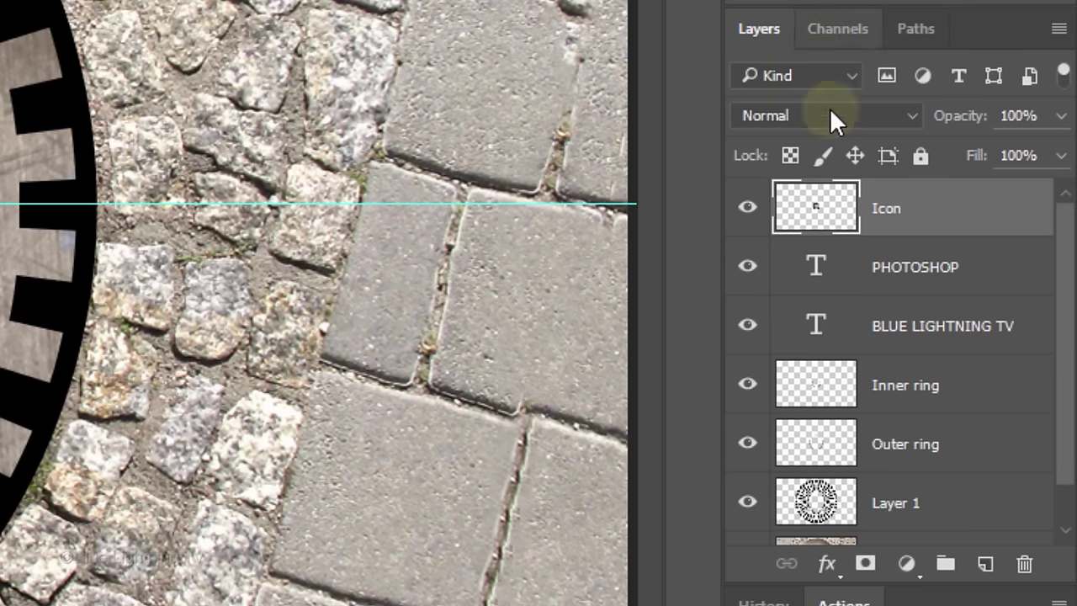
Step: Group all layers from Icon down to Layer 1 and set the group's Fill to 0%
{"action": "left_click", "coordinate": [816, 505], "text": "shift"}
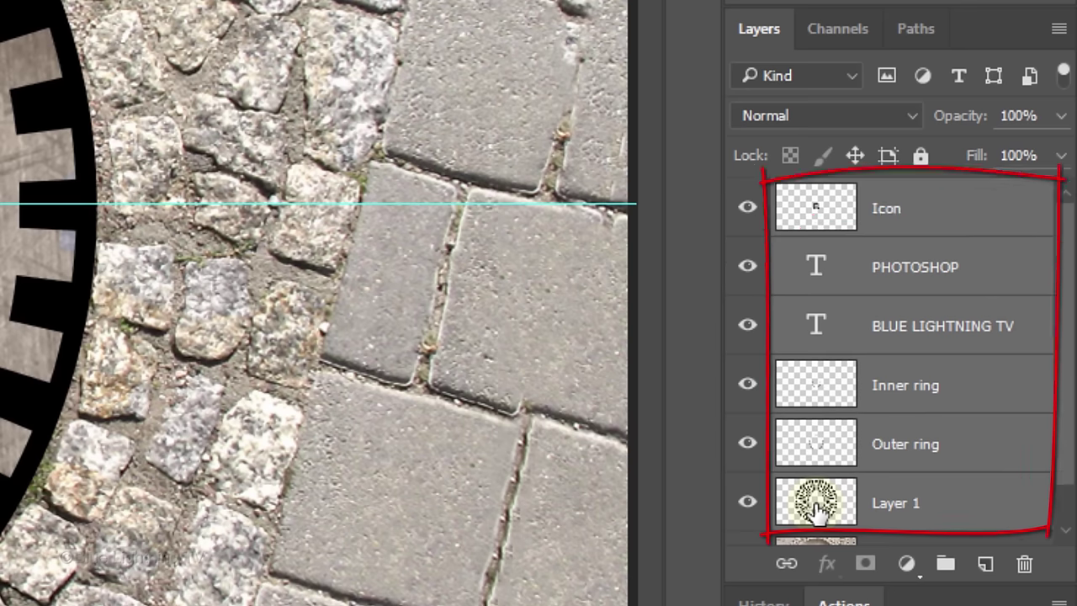
{"action": "key", "text": "ctrl+g"}
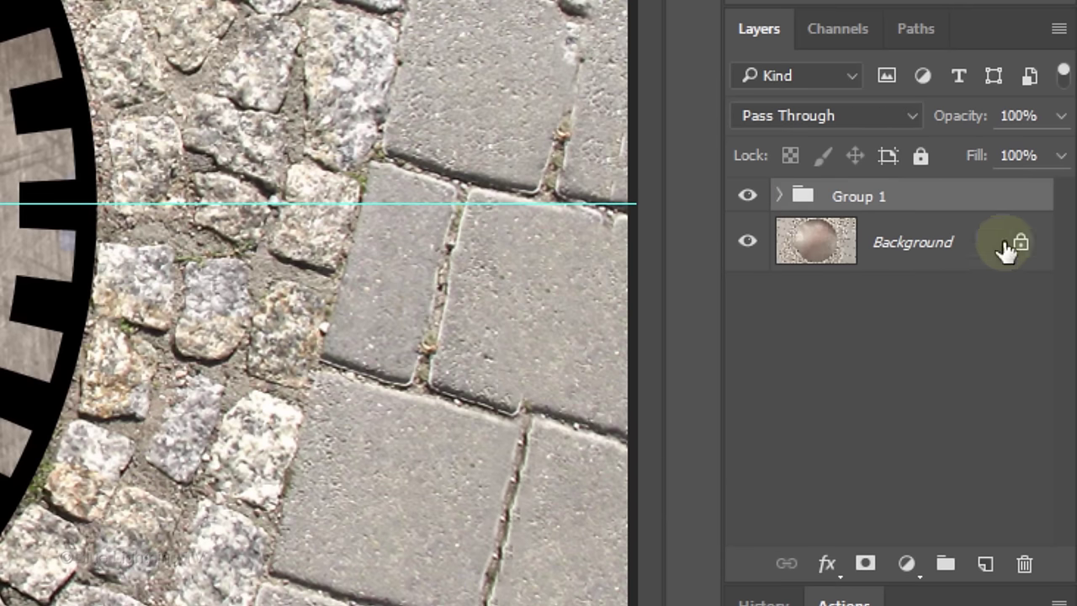
{"action": "left_click", "coordinate": [1061, 156]}
{"action": "left_click_drag", "start_coordinate": [1054, 193], "coordinate": [898, 196]}
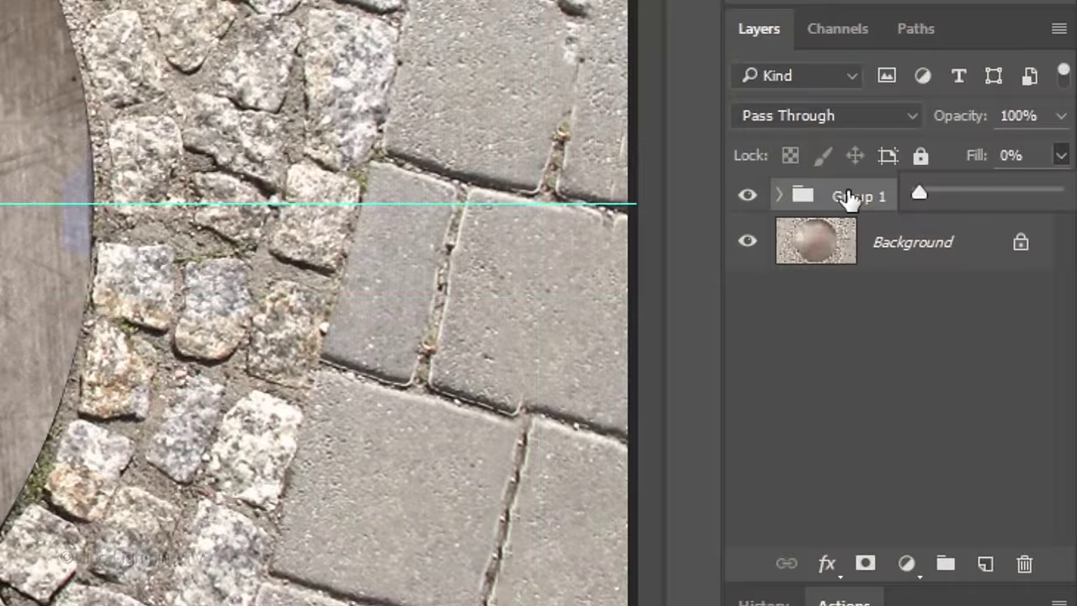
Step: Give Group 1 Bevel & Emboss, Outer Glow and a Linear Burn Drop Shadow with 25% opacity, 145° angle, 6 px distance and 4 px size
{"action": "left_click", "coordinate": [806, 200]}
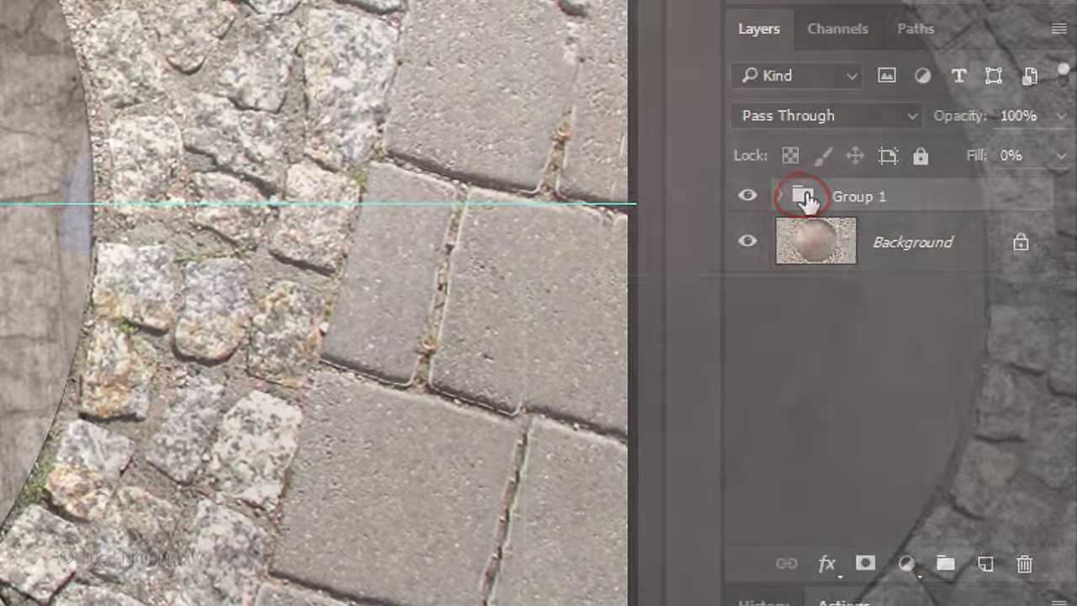
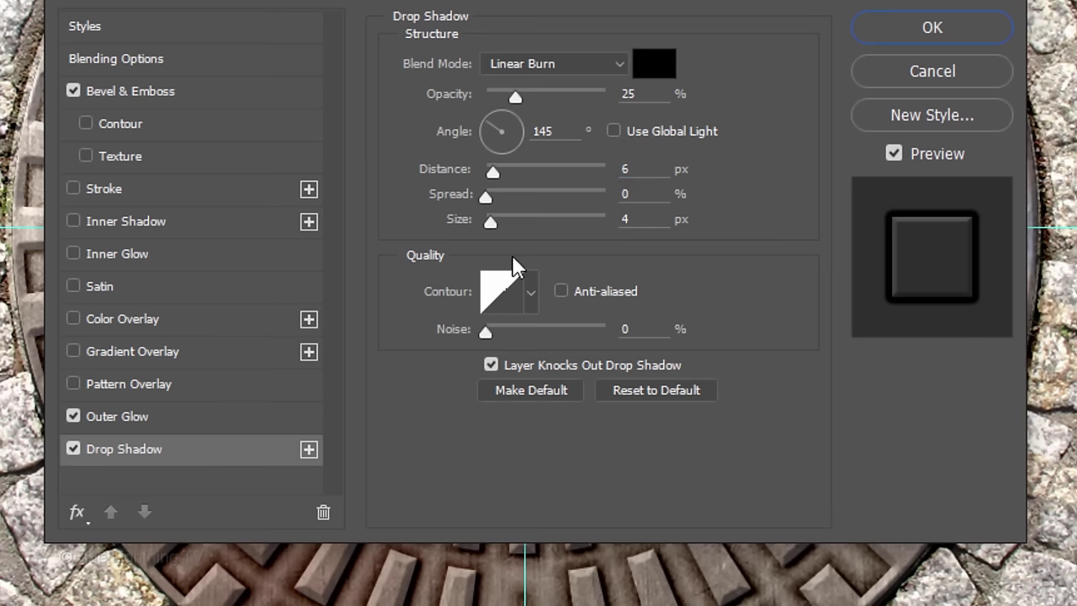
{"action": "left_click", "coordinate": [940, 27]}
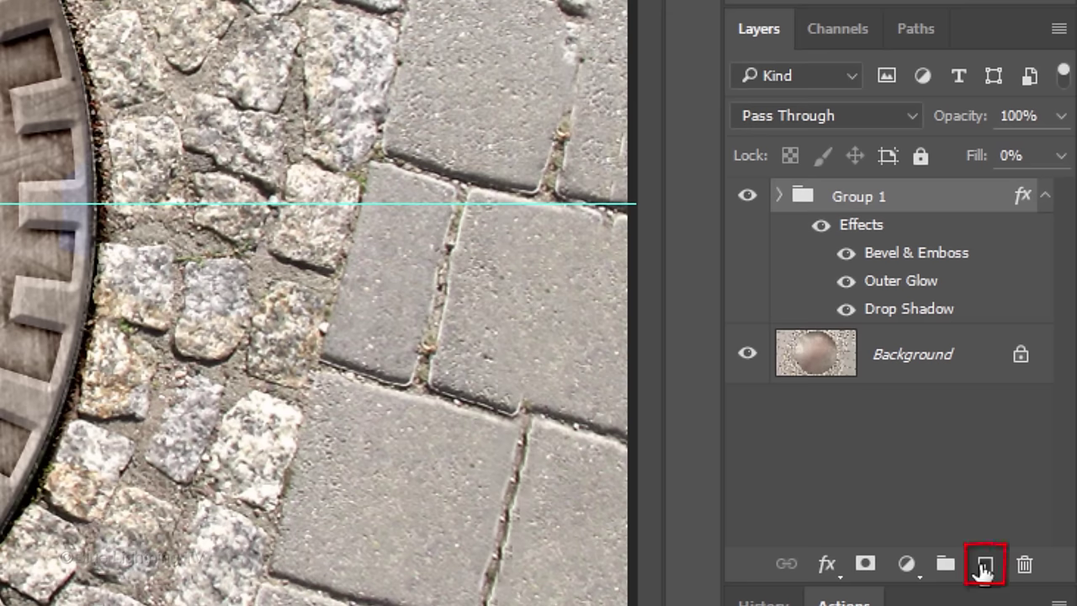
Step: On a new layer, fill a small circular selection with black, centered on the horizontal guide in the cover's left segment gap, and deselect
{"action": "left_click", "coordinate": [983, 570]}
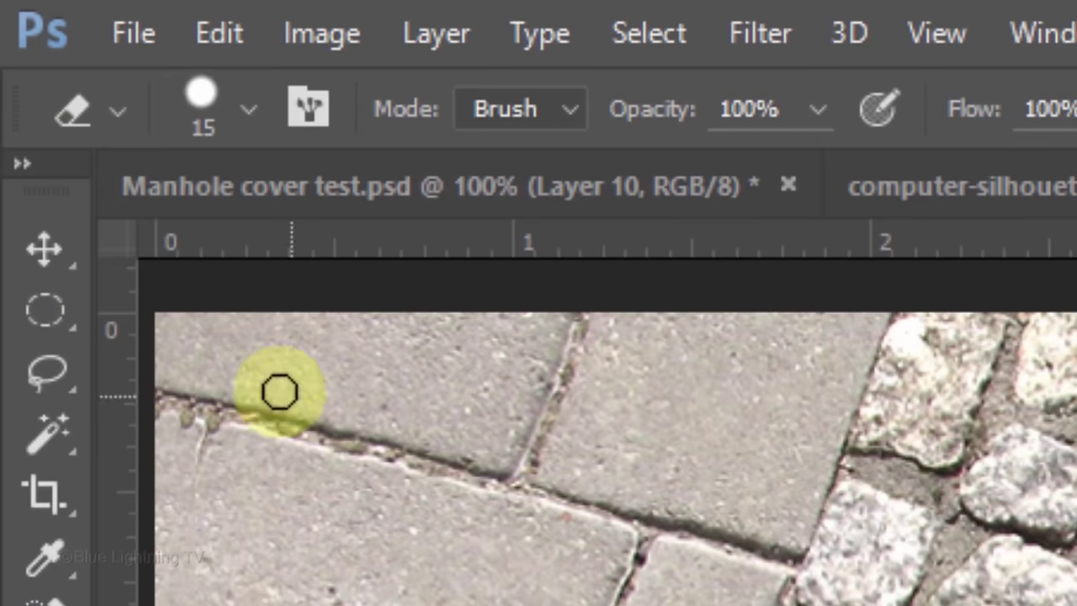
{"action": "left_click", "coordinate": [47, 315]}
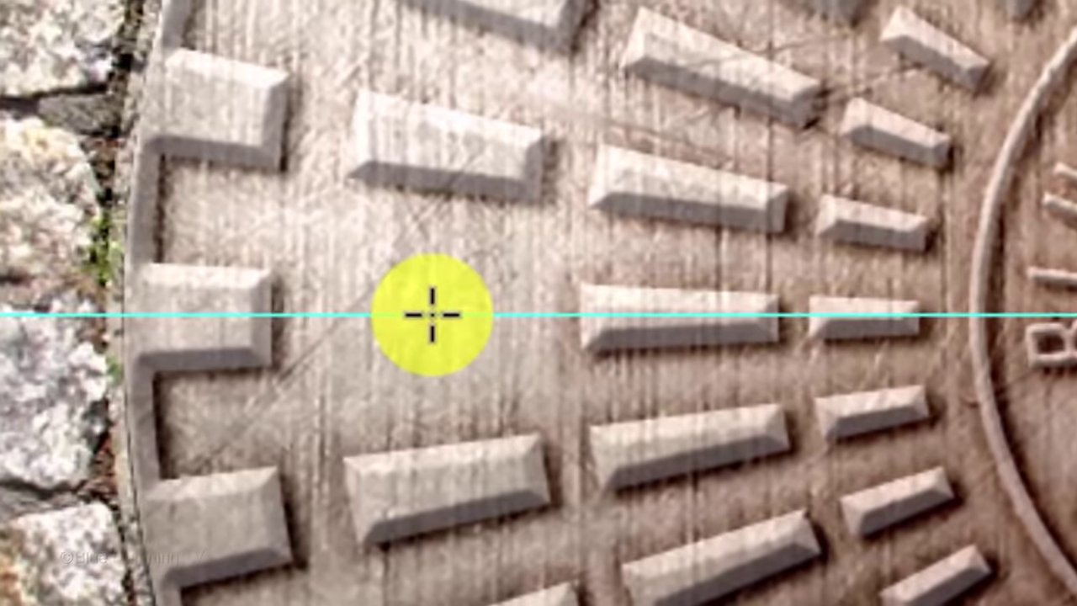
{"action": "left_click_drag", "start_coordinate": [431, 316], "coordinate": [525, 242]}
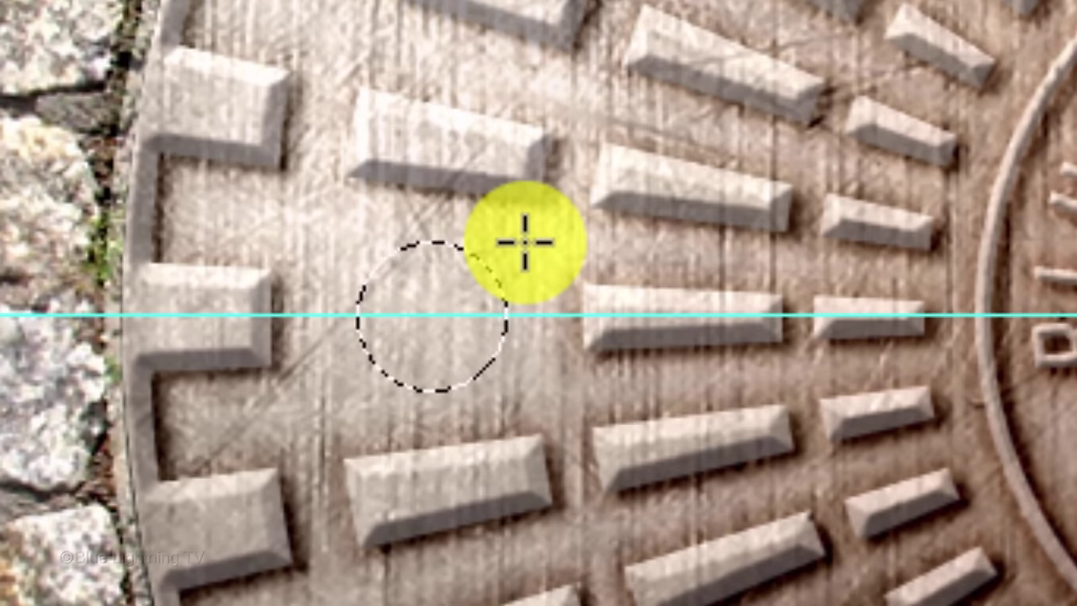
{"action": "key", "text": "alt+Delete"}
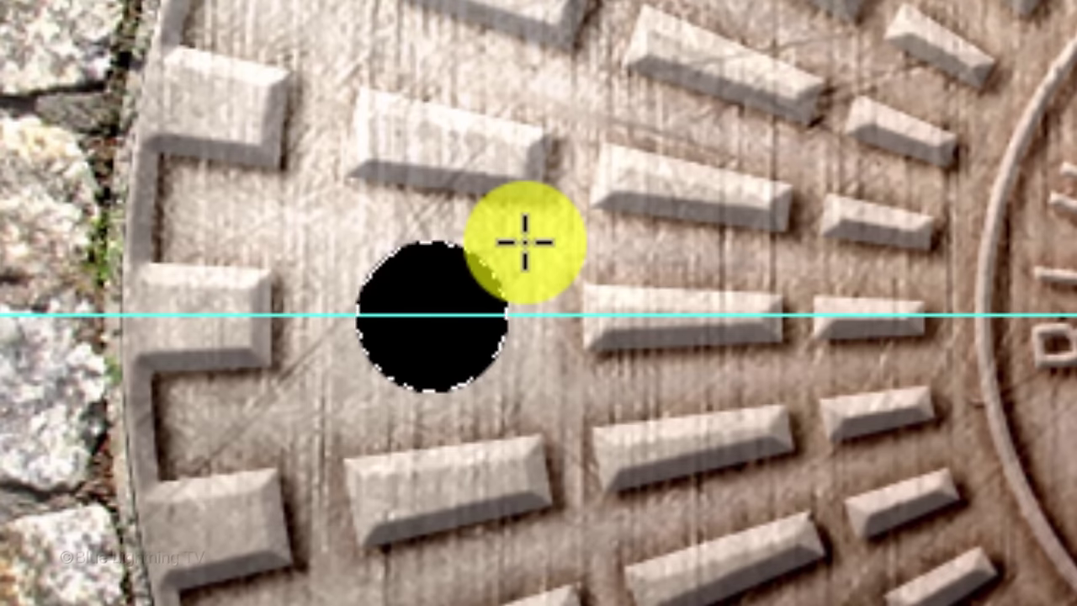
{"action": "key", "text": "ctrl+d"}
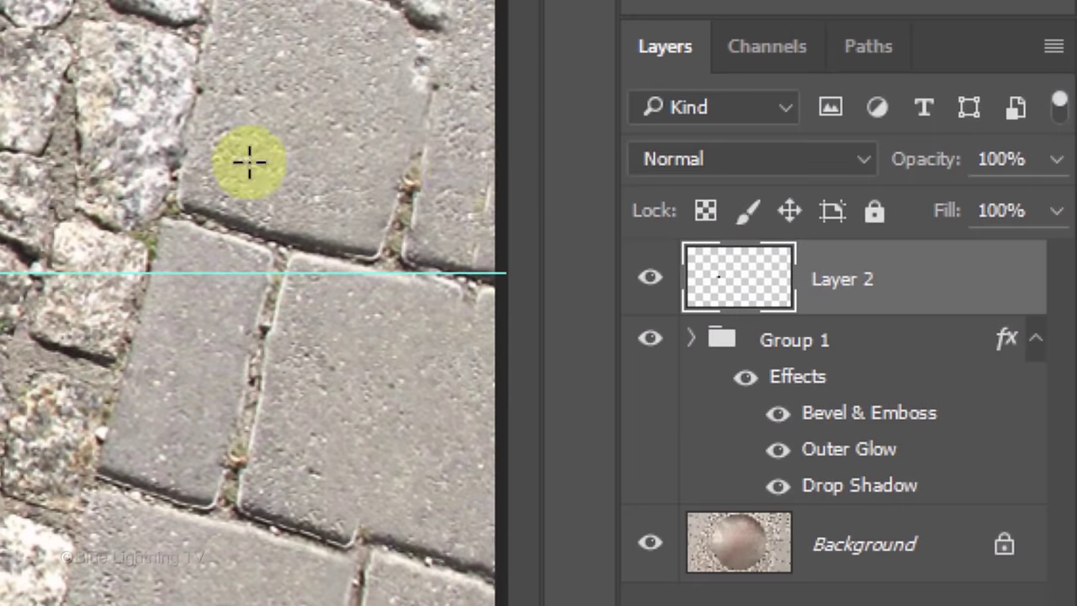
Step: Set the black circle layer's Fill to 0% and copy Group 1's effects onto it
{"action": "left_click_drag", "start_coordinate": [1057, 211], "coordinate": [873, 256]}
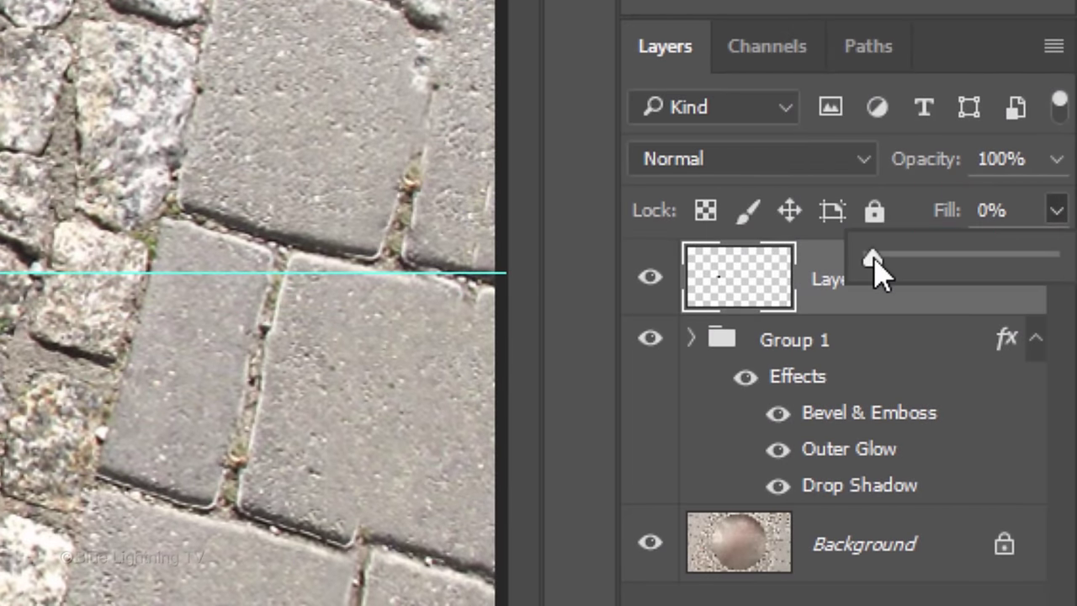
{"action": "left_click", "coordinate": [798, 378]}
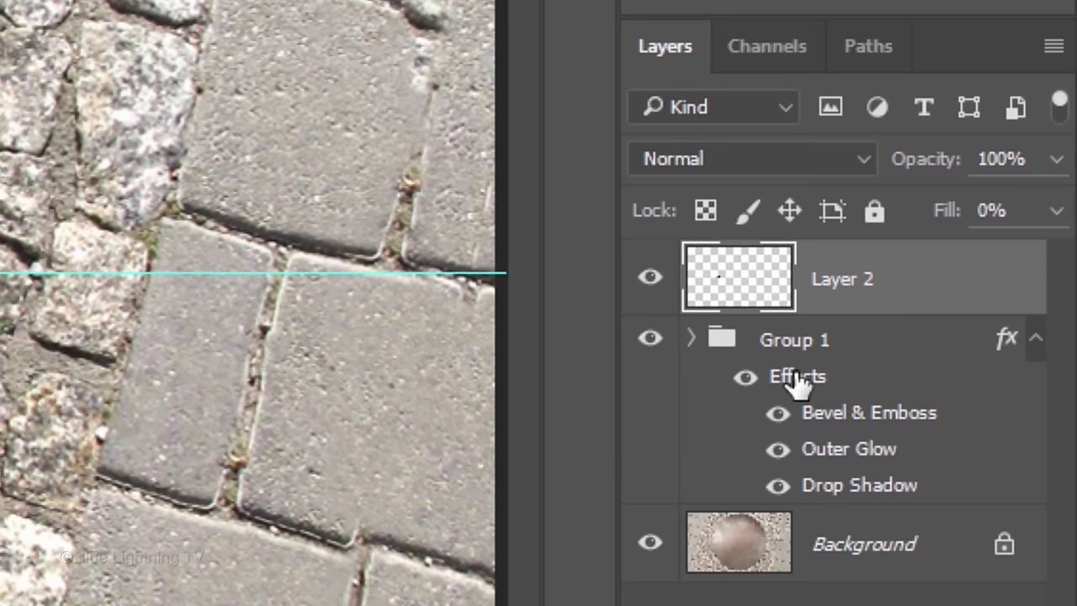
{"action": "key", "text": "alt"}
{"action": "left_click_drag", "start_coordinate": [798, 377], "coordinate": [764, 288]}
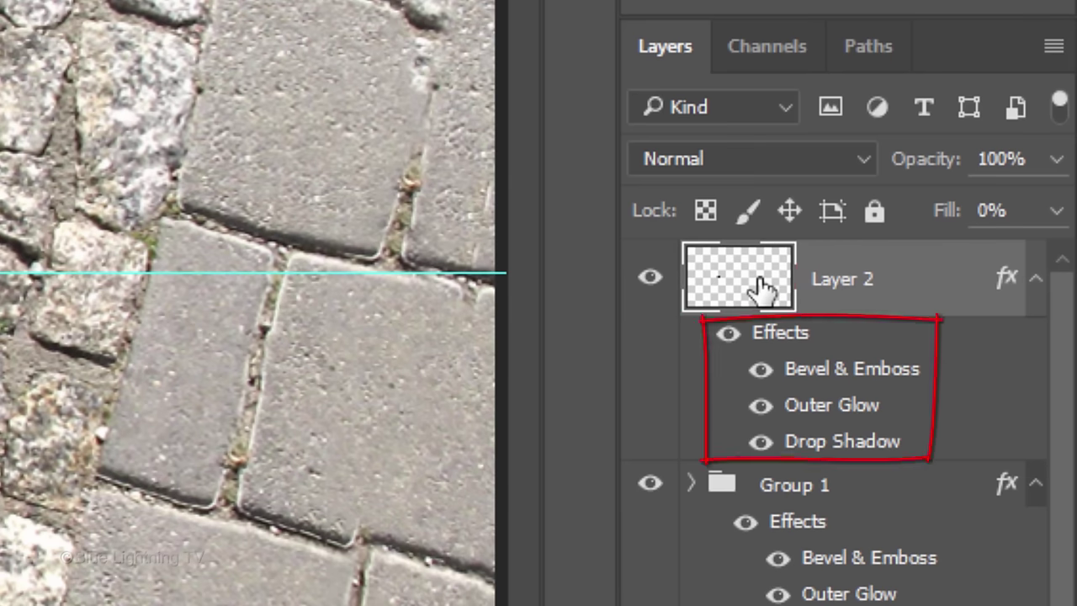
Step: Change Layer 2's Bevel & Emboss direction to Down and turn off its Drop Shadow
{"action": "left_click", "coordinate": [830, 372]}
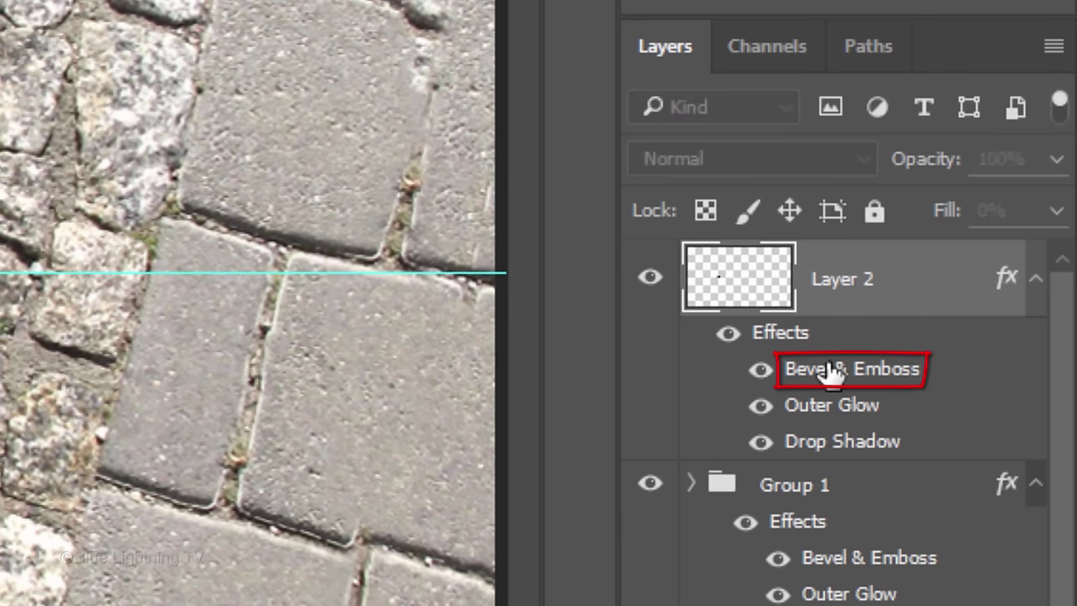
{"action": "double_click", "coordinate": [831, 372]}
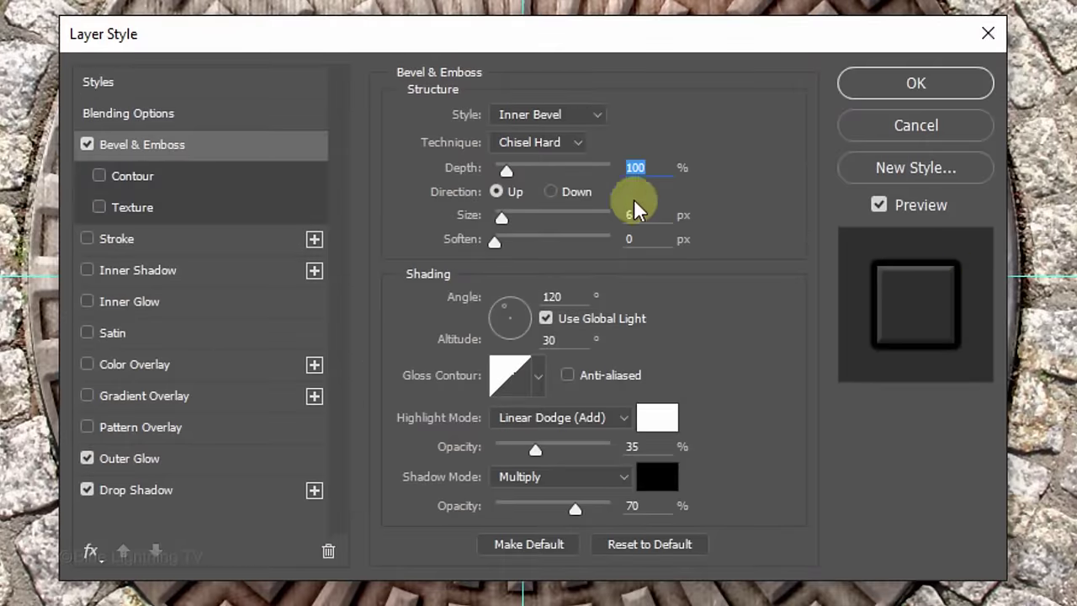
{"action": "left_click_drag", "start_coordinate": [446, 42], "coordinate": [583, 47]}
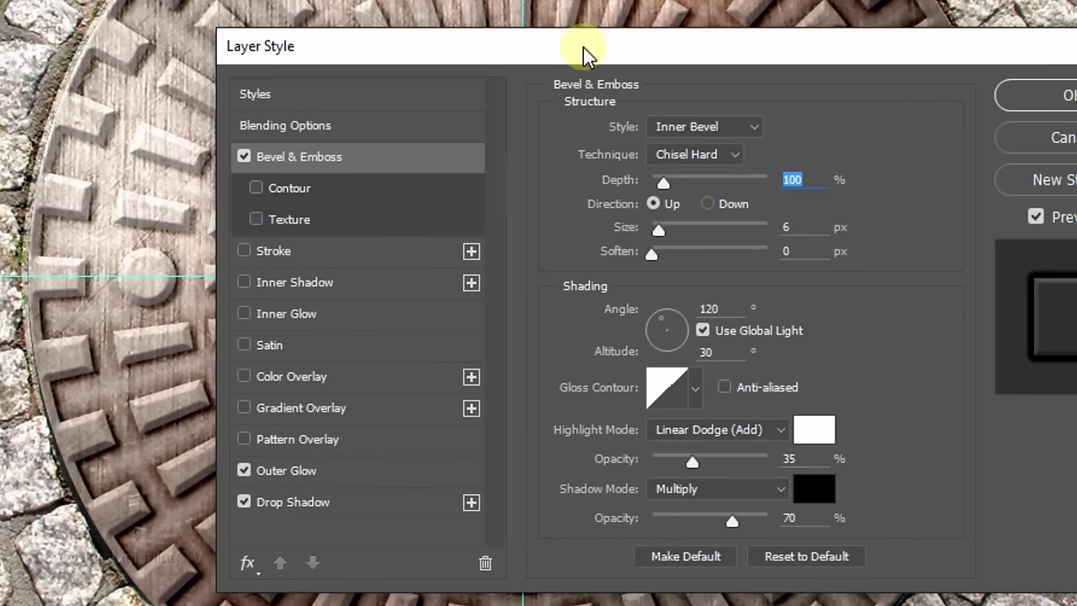
{"action": "left_click", "coordinate": [706, 204]}
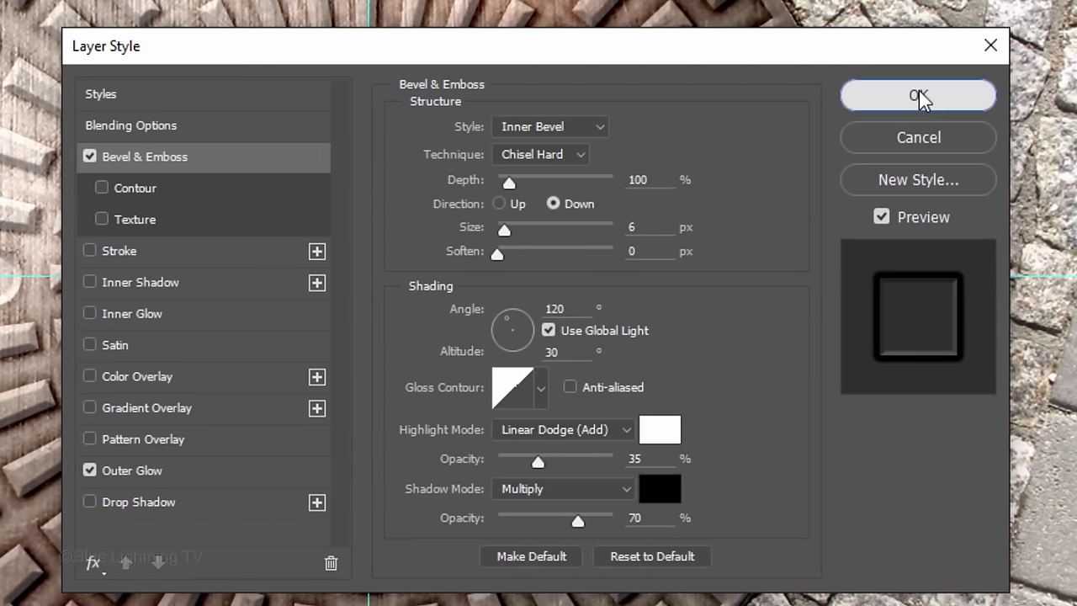
{"action": "left_click", "coordinate": [919, 95]}
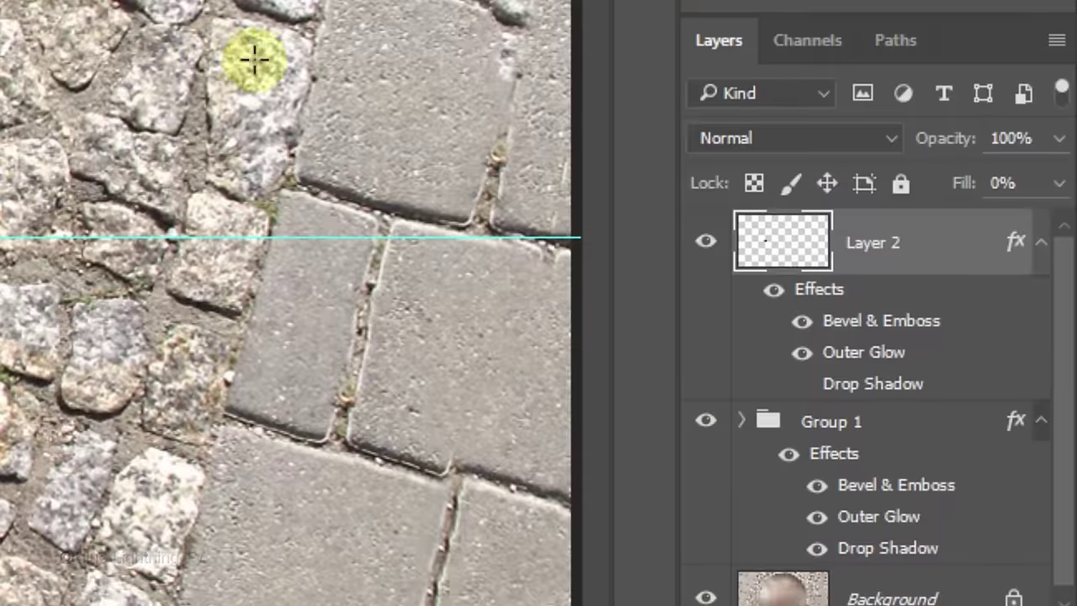
Step: Load Layer 2's circle as a selection and shrink it proportionally from its center with Transform Selection to the bevel's inner edge
{"action": "left_click", "coordinate": [773, 242], "text": "ctrl"}
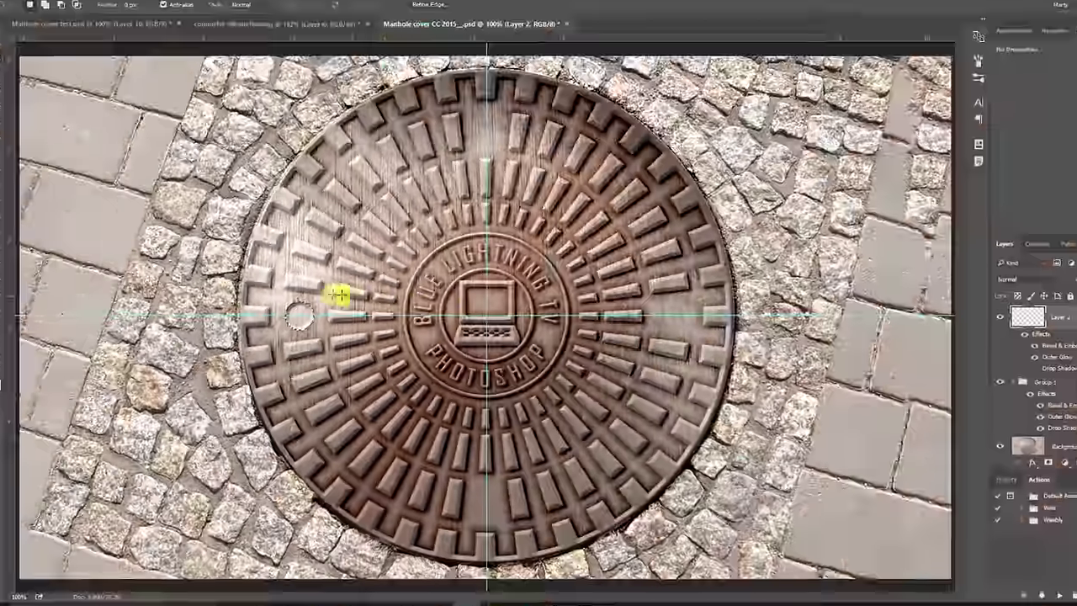
{"action": "key", "text": "z"}
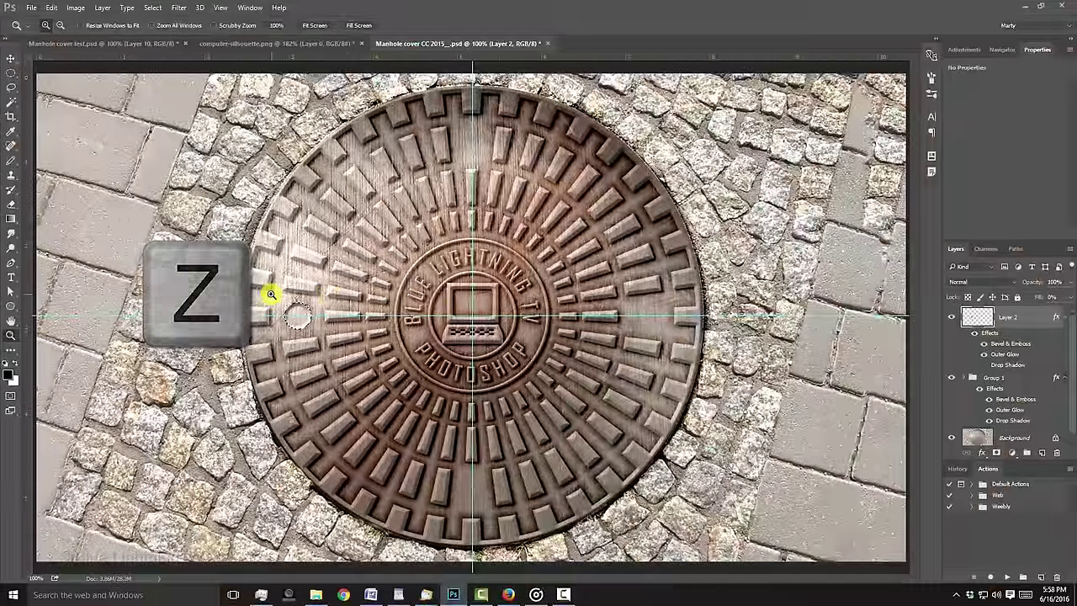
{"action": "left_click_drag", "start_coordinate": [312, 336], "coordinate": [334, 339]}
{"action": "left_click", "coordinate": [333, 338]}
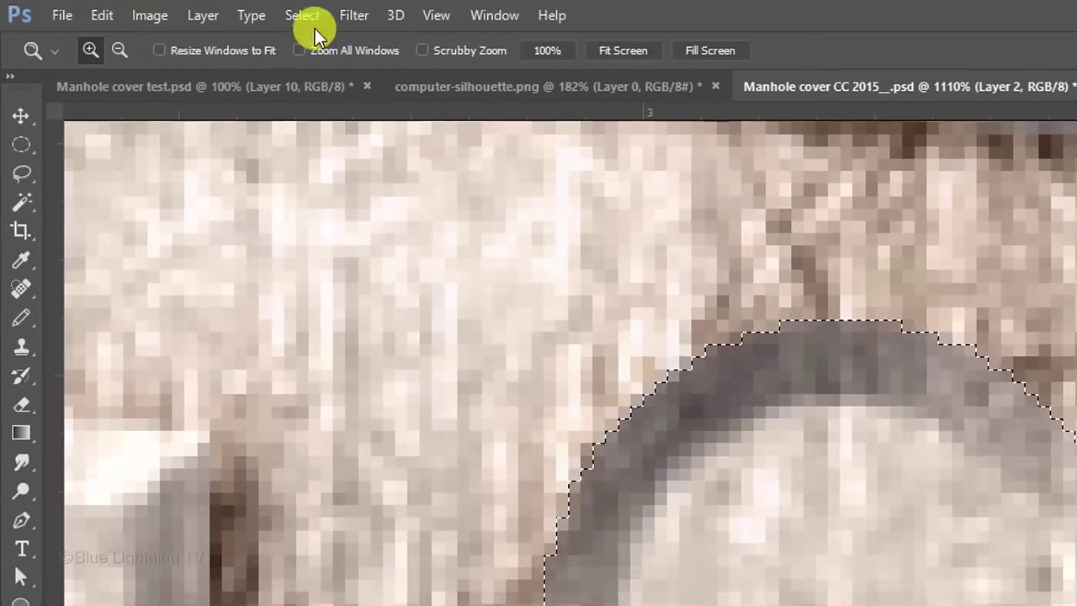
{"action": "left_click", "coordinate": [229, 11]}
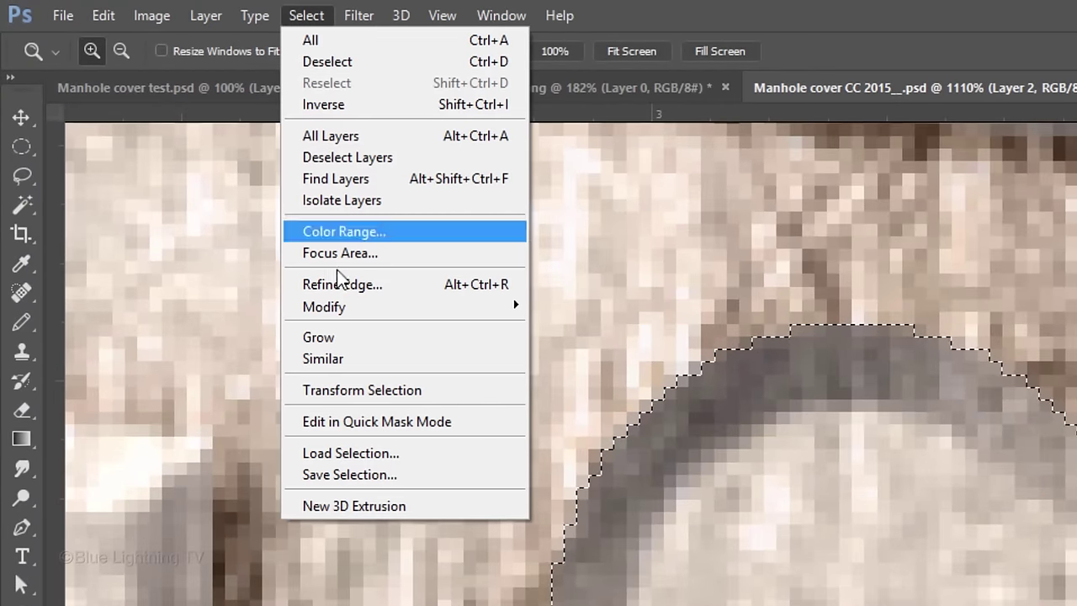
{"action": "left_click", "coordinate": [366, 391]}
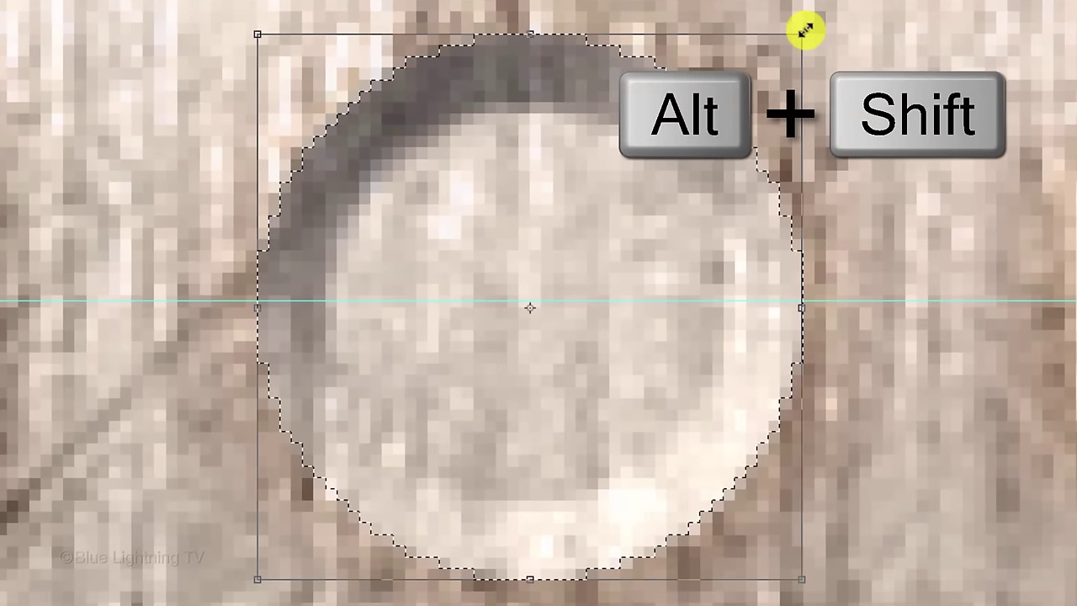
{"action": "left_click_drag", "start_coordinate": [805, 29], "coordinate": [748, 92]}
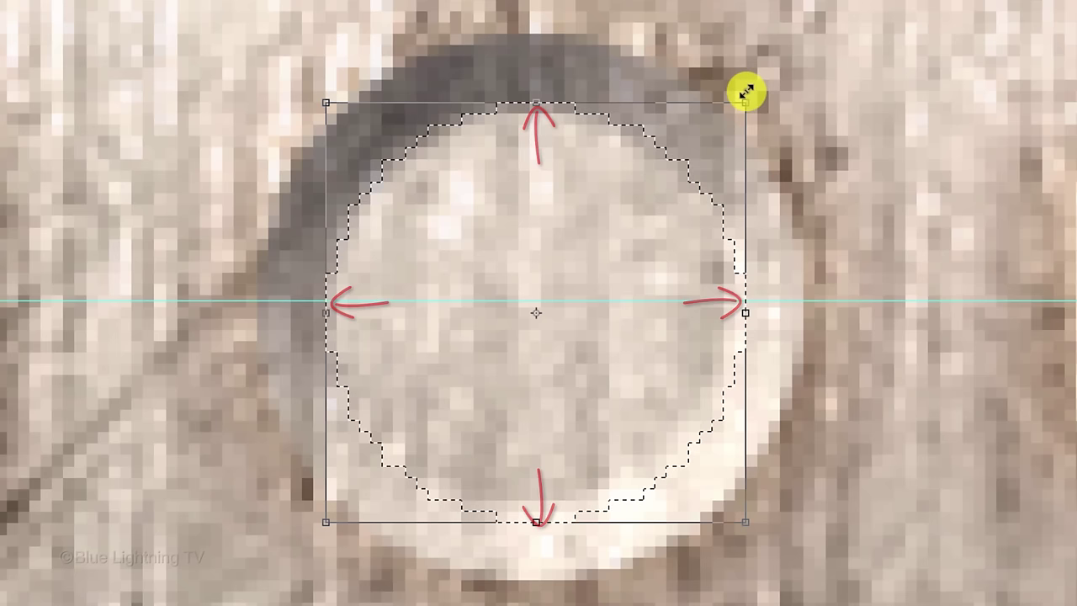
{"action": "key", "text": "Return"}
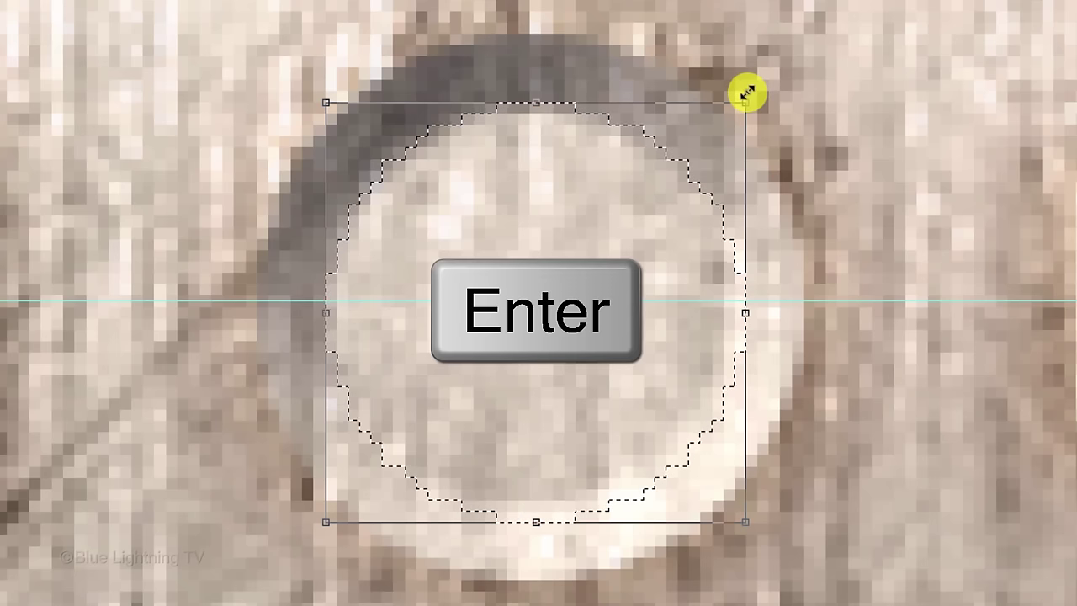
Step: Add a new layer above Layer 2, fill the reduced circular selection with black, deselect and fit the document on screen
{"action": "key", "text": "z"}
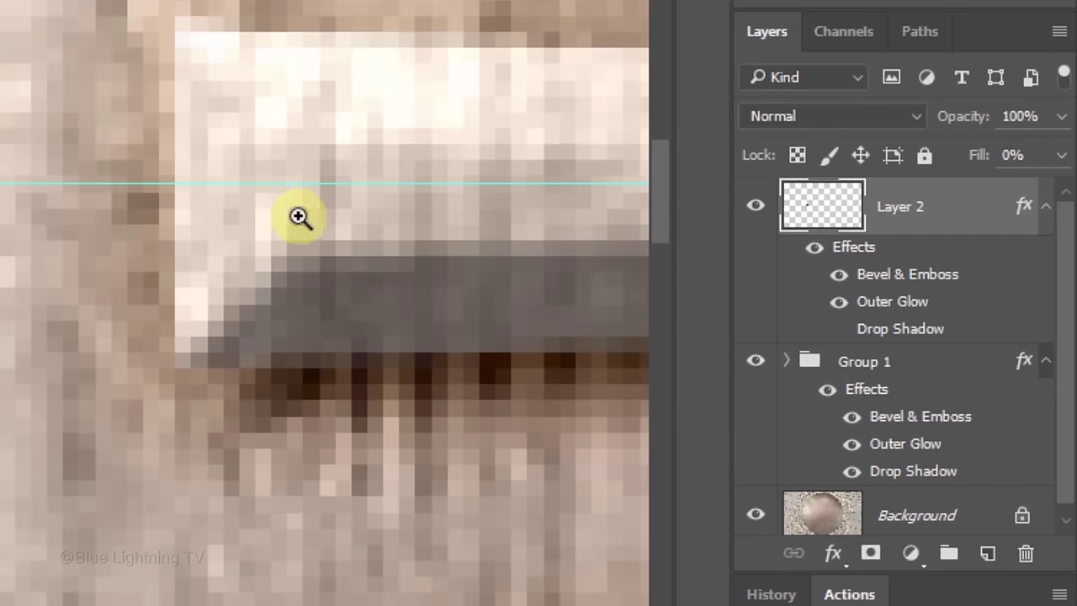
{"action": "left_click", "coordinate": [987, 554]}
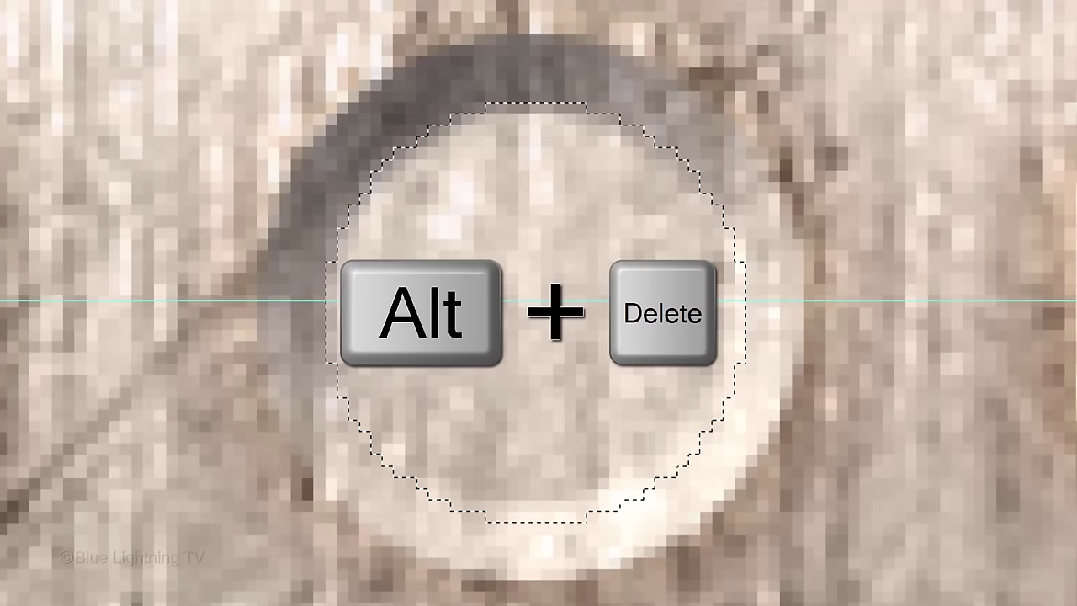
{"action": "key", "text": "alt+Delete"}
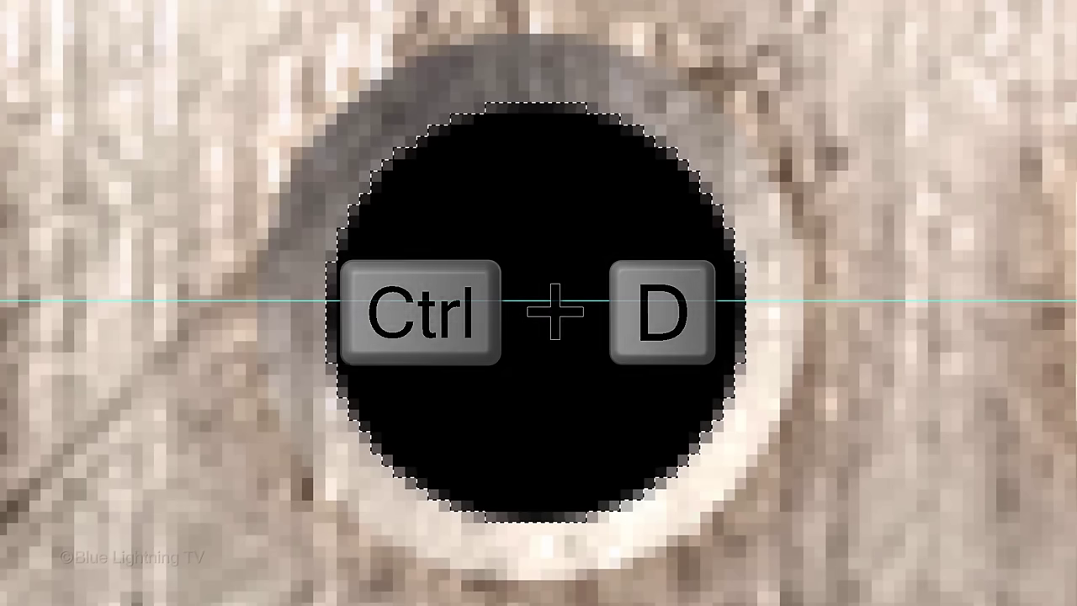
{"action": "key", "text": "ctrl+d"}
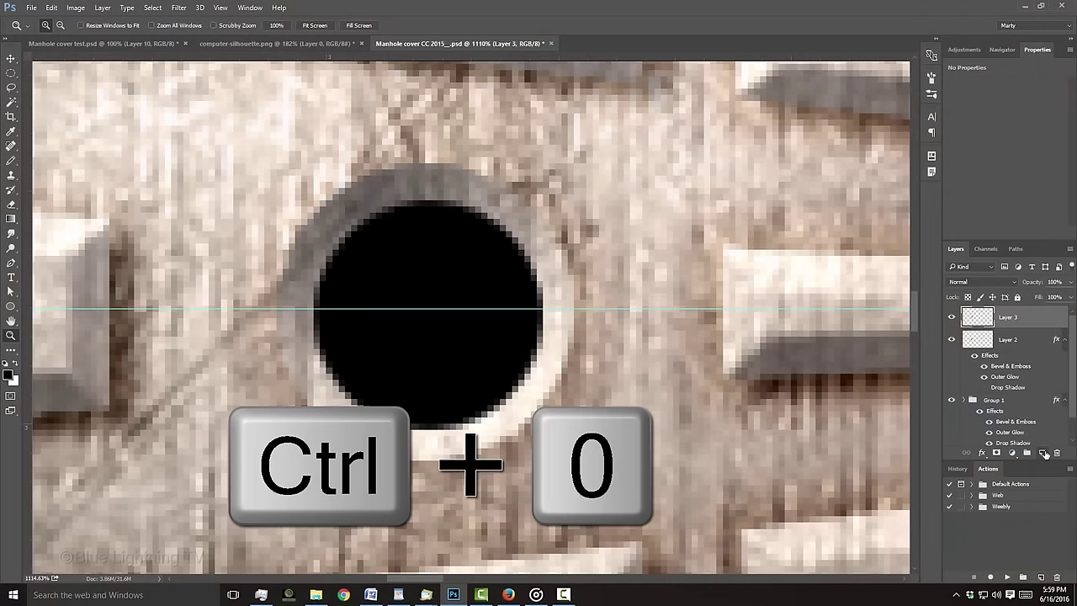
{"action": "key", "text": "ctrl+0"}
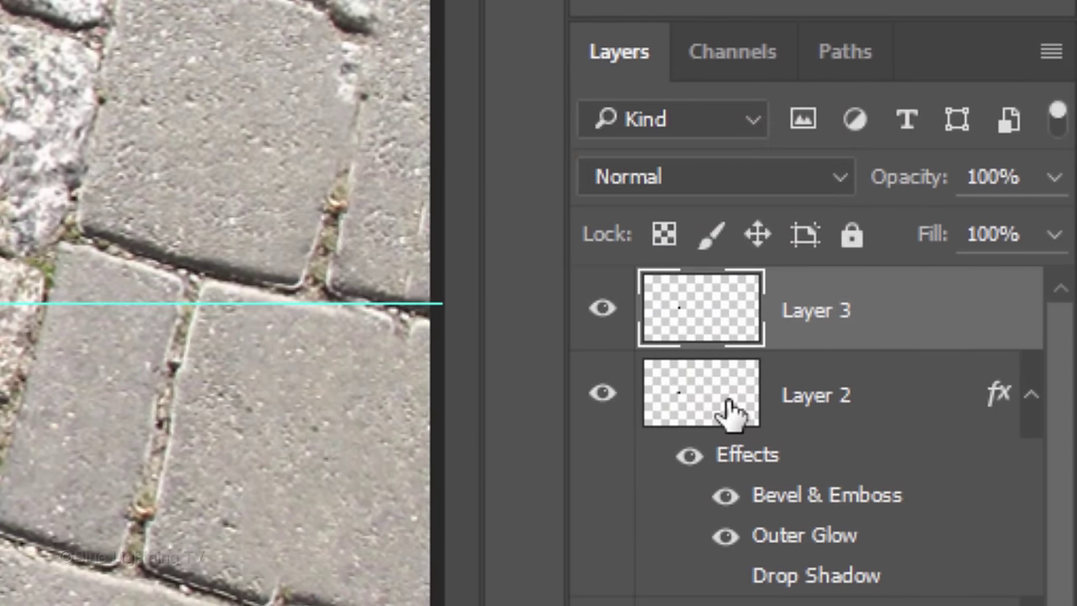
Step: Group Layer 3 and Layer 2 and name the group "Left hole"
{"action": "left_click", "coordinate": [728, 412], "text": "shift"}
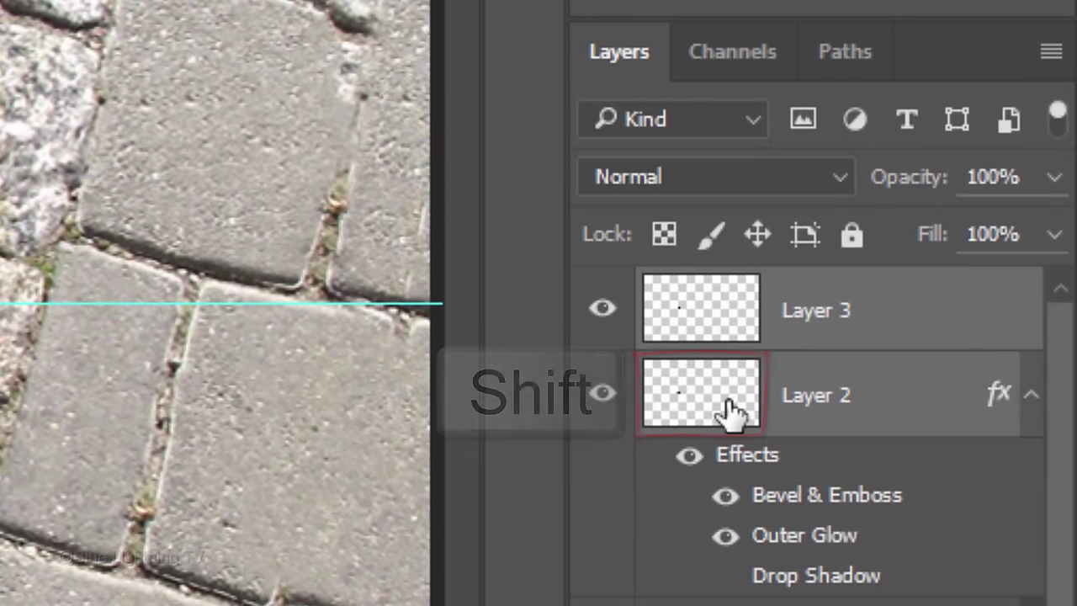
{"action": "key", "text": "ctrl+g"}
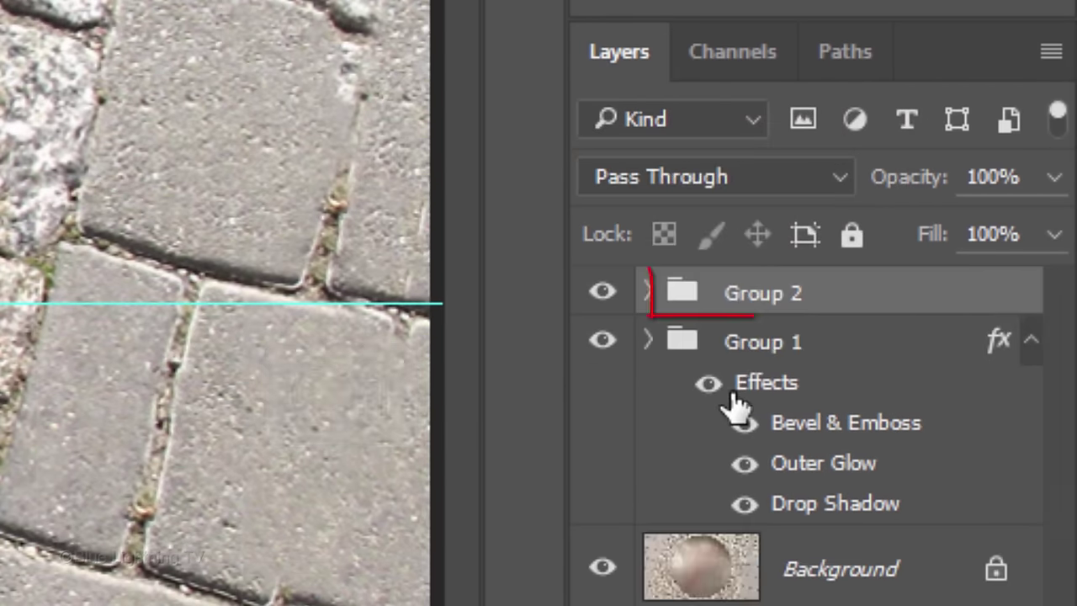
{"action": "double_click", "coordinate": [761, 293]}
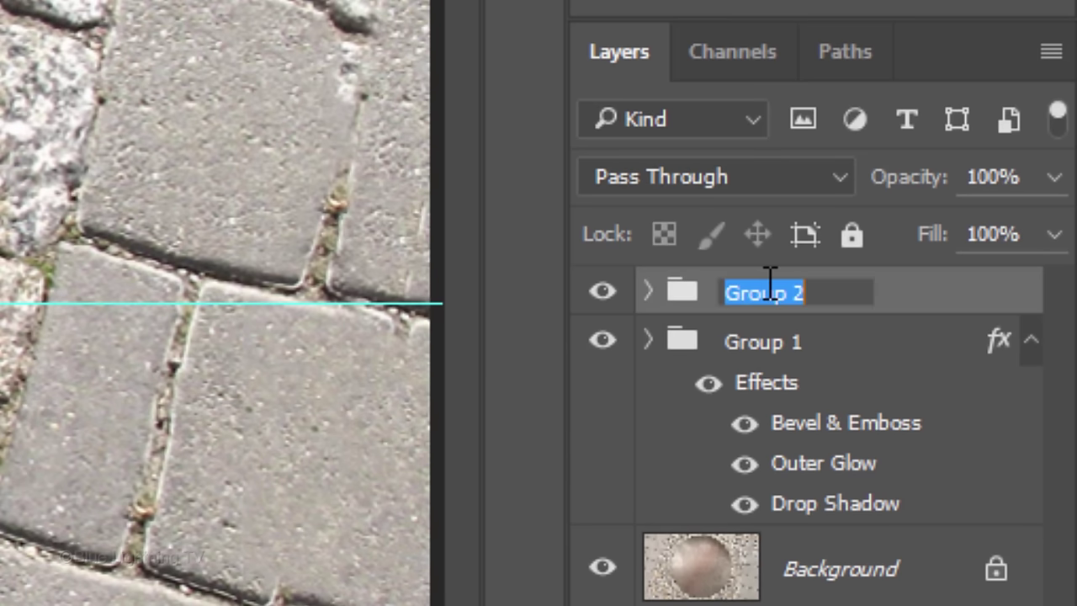
{"action": "type", "text": "Left hole"}
{"action": "key", "text": "Return"}
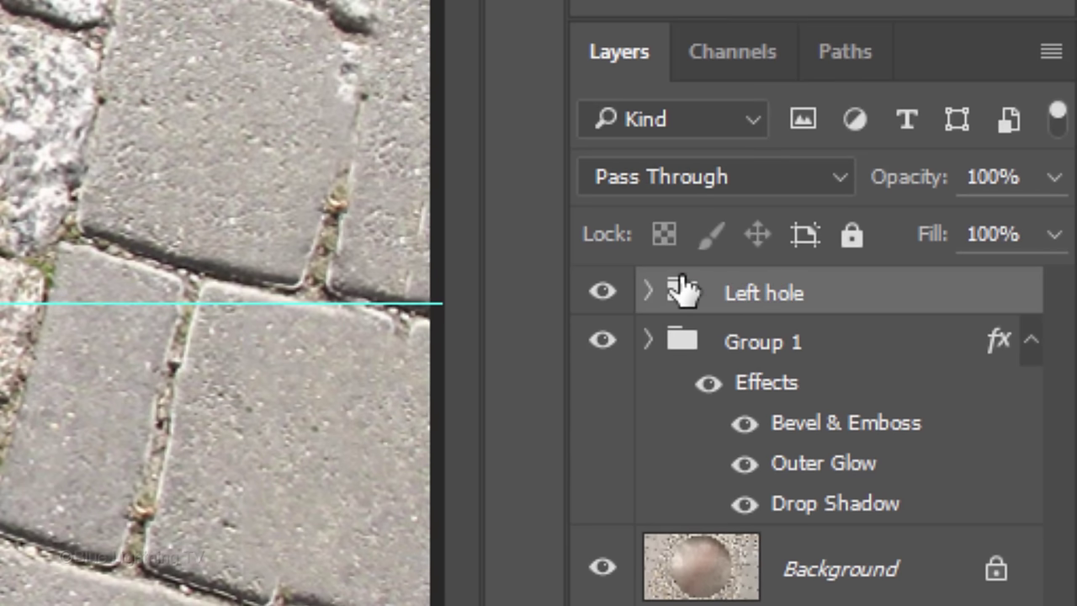
Step: Duplicate the Left hole group and rename the copy "Right hole"
{"action": "key", "text": "ctrl+j"}
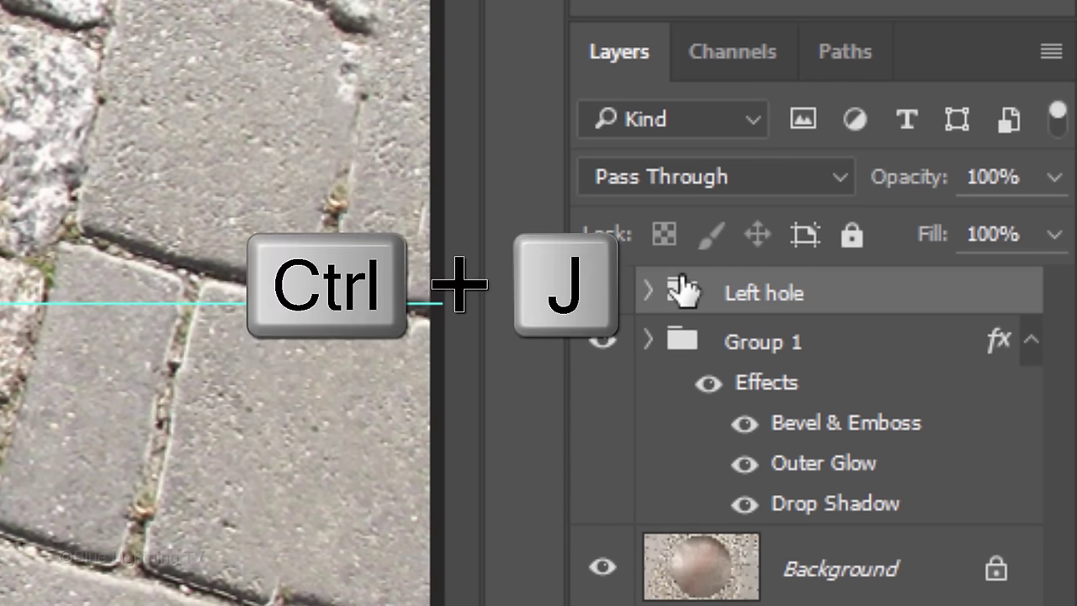
{"action": "double_click", "coordinate": [752, 292]}
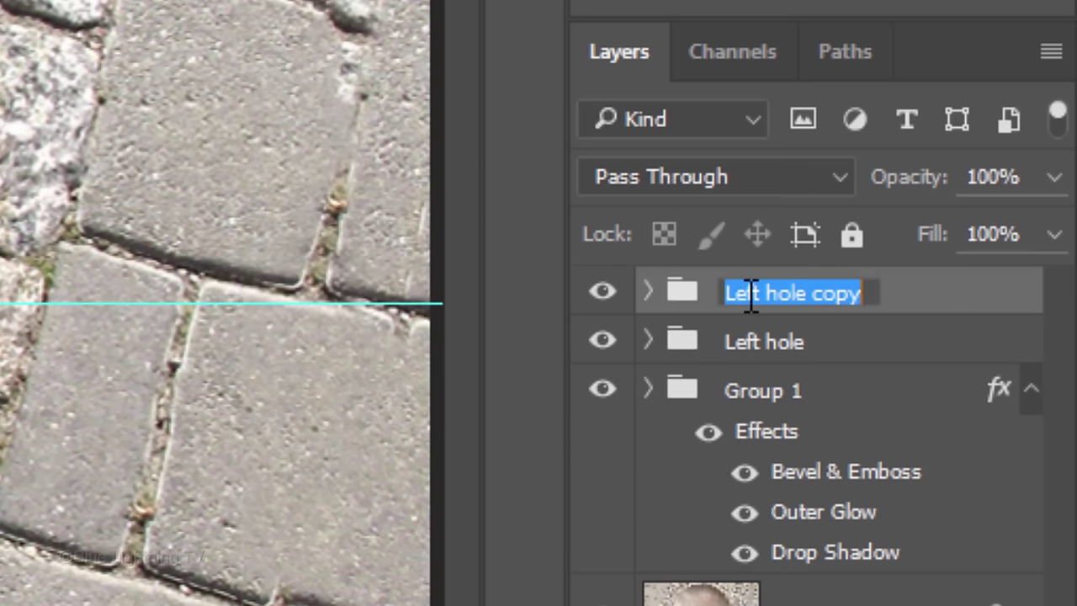
{"action": "type", "text": "Right h"}
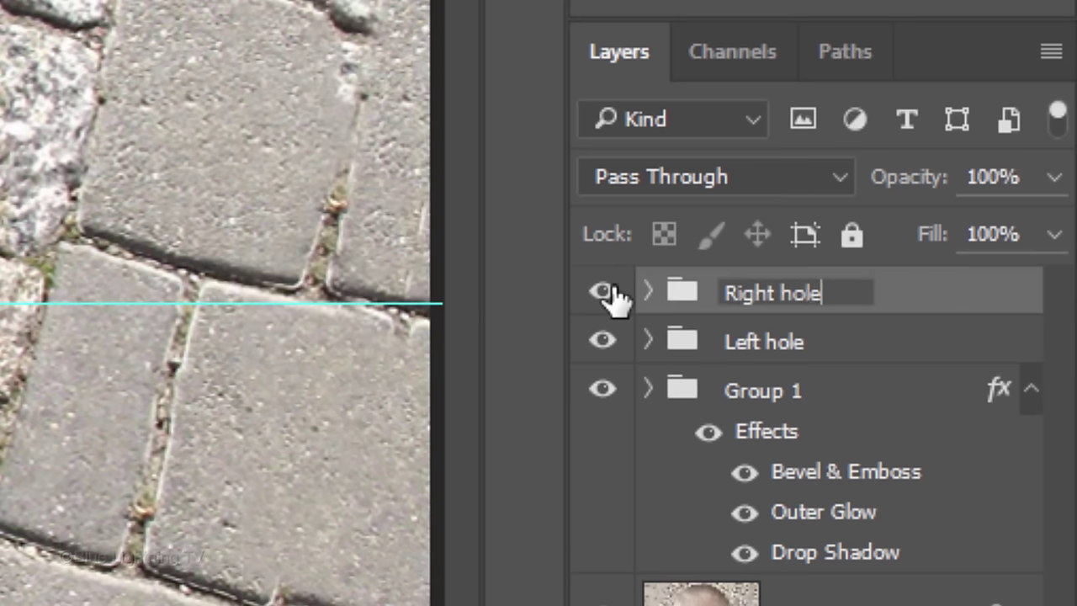
Step: Finish naming the copied group "Right hole" and move it straight along the horizontal guide to the matching spot on the cover's right side
{"action": "type", "text": "ole"}
{"action": "key", "text": "Return"}
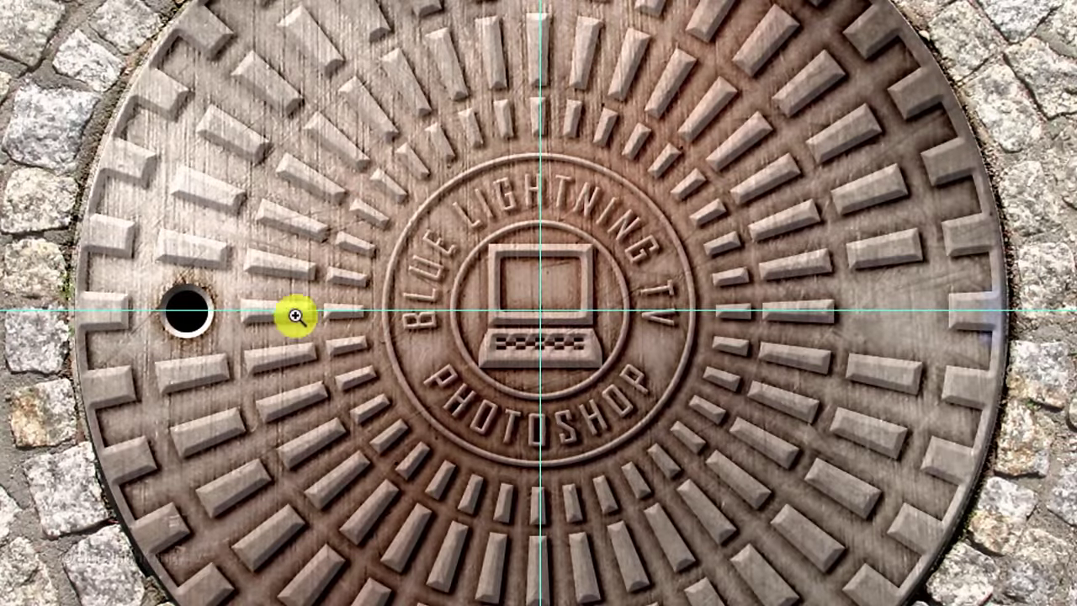
{"action": "key", "text": "v"}
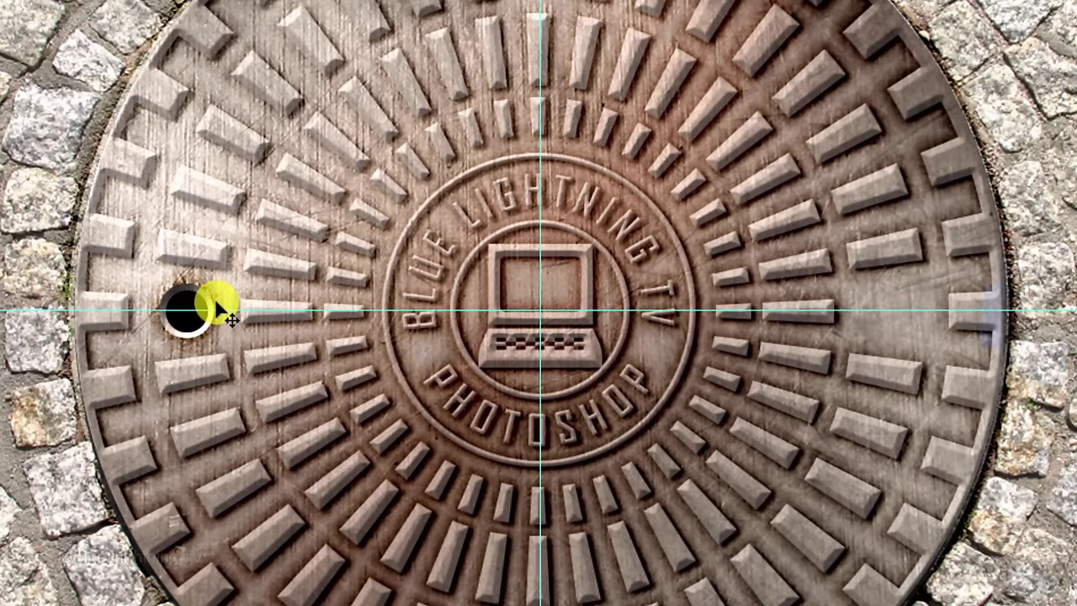
{"action": "key", "text": "shift"}
{"action": "left_click_drag", "start_coordinate": [219, 310], "coordinate": [889, 296]}
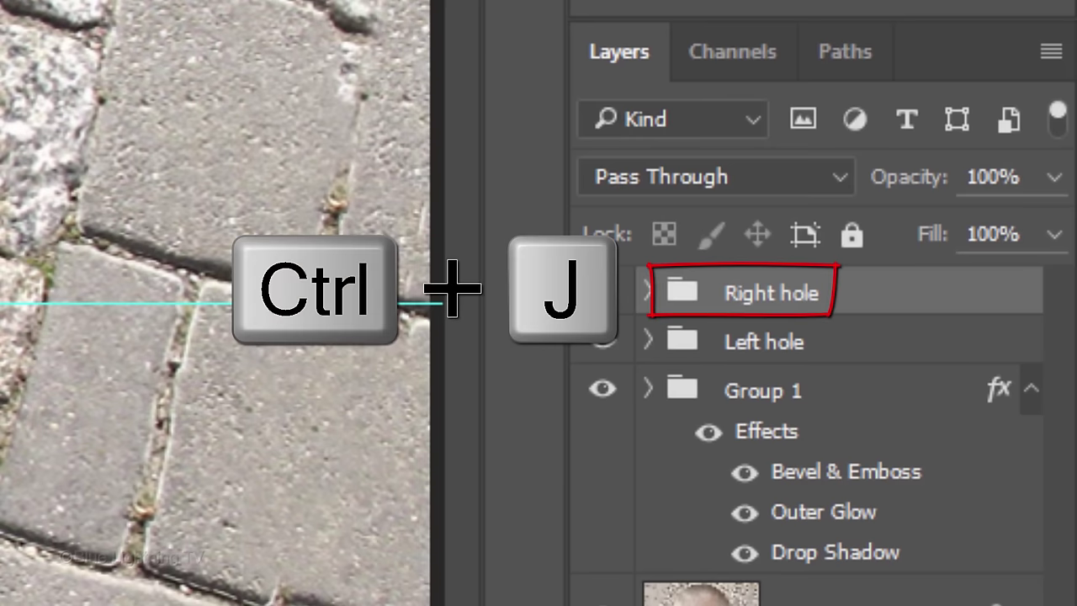
Step: Duplicate the Right hole group, rename the copy "Top hole" and move it onto the vertical guide near the cover's upper edge
{"action": "key", "text": "ctrl+j"}
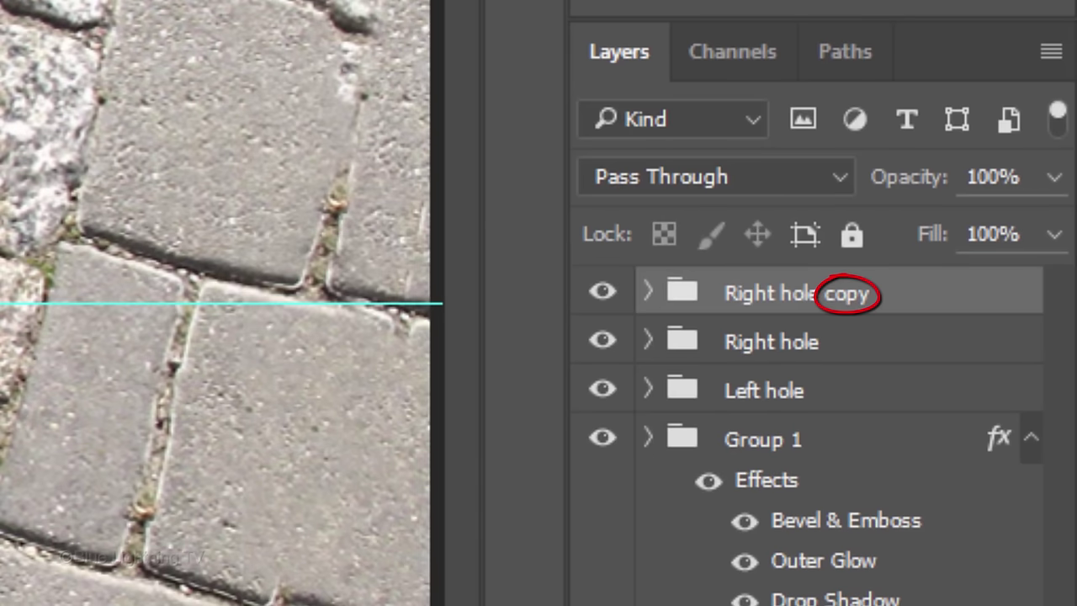
{"action": "double_click", "coordinate": [757, 291]}
{"action": "type", "text": "Top "}
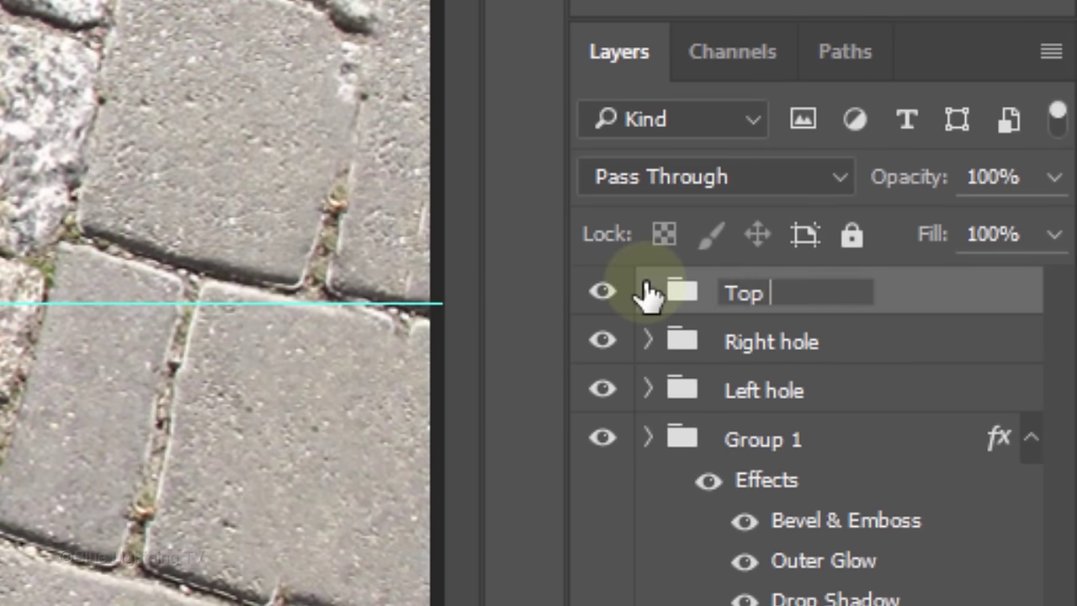
{"action": "type", "text": "hole"}
{"action": "key", "text": "Return"}
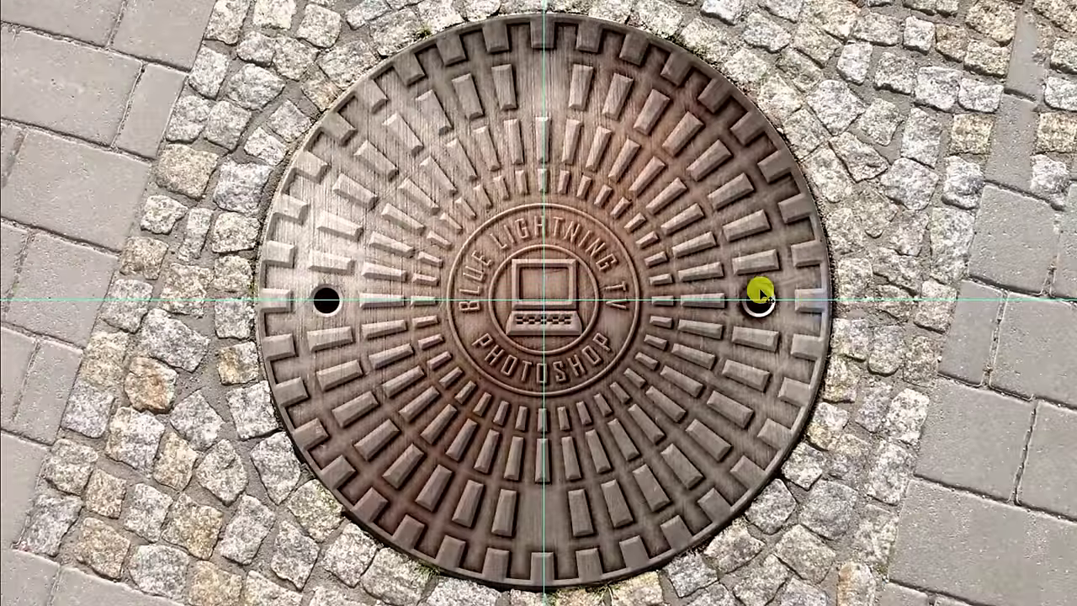
{"action": "left_click_drag", "start_coordinate": [760, 291], "coordinate": [544, 76]}
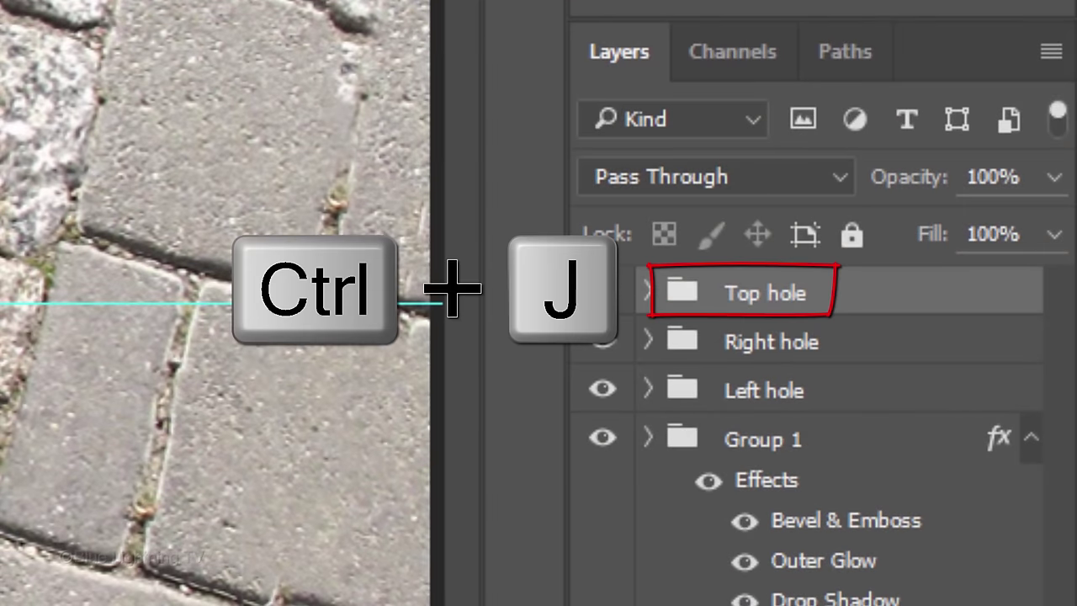
Step: Duplicate the Top hole group, rename the copy "Bottom hole" and move it straight down the vertical guide near the cover's lower edge
{"action": "key", "text": "ctrl+j"}
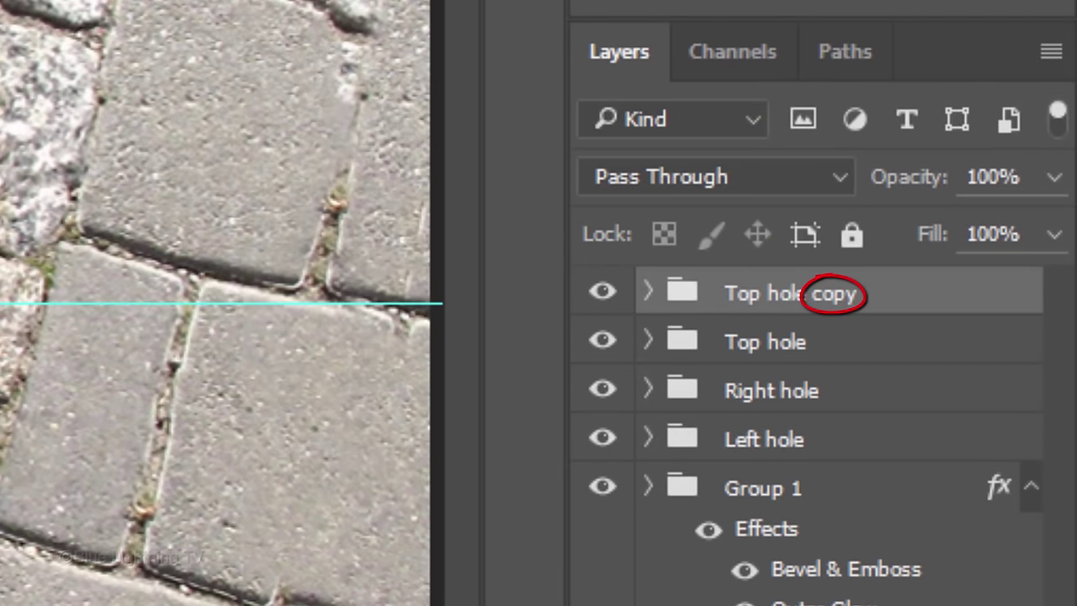
{"action": "double_click", "coordinate": [745, 292]}
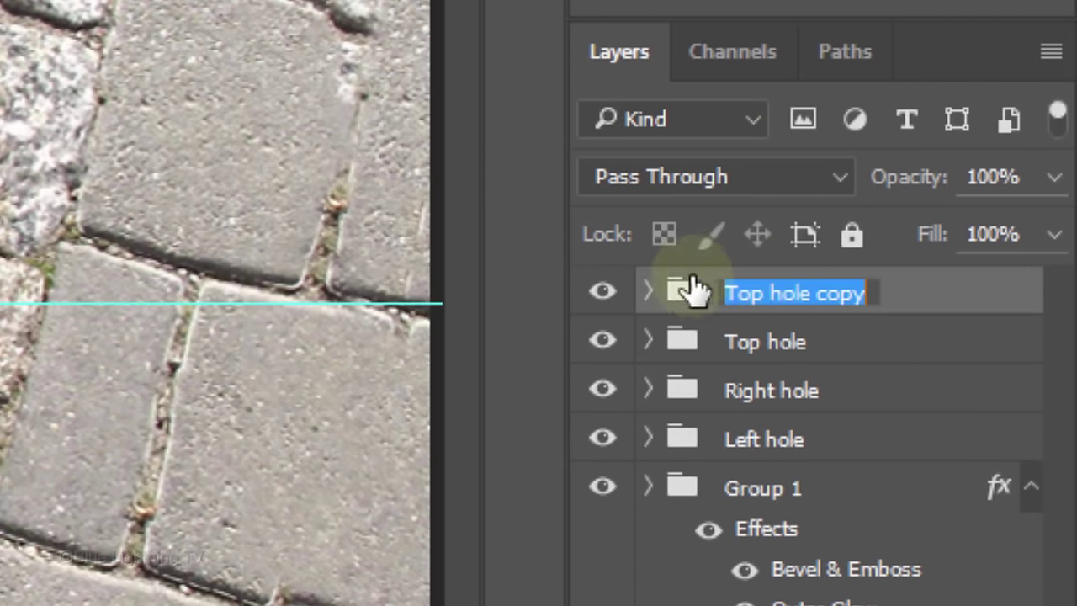
{"action": "type", "text": "Bottom hole"}
{"action": "key", "text": "Return"}
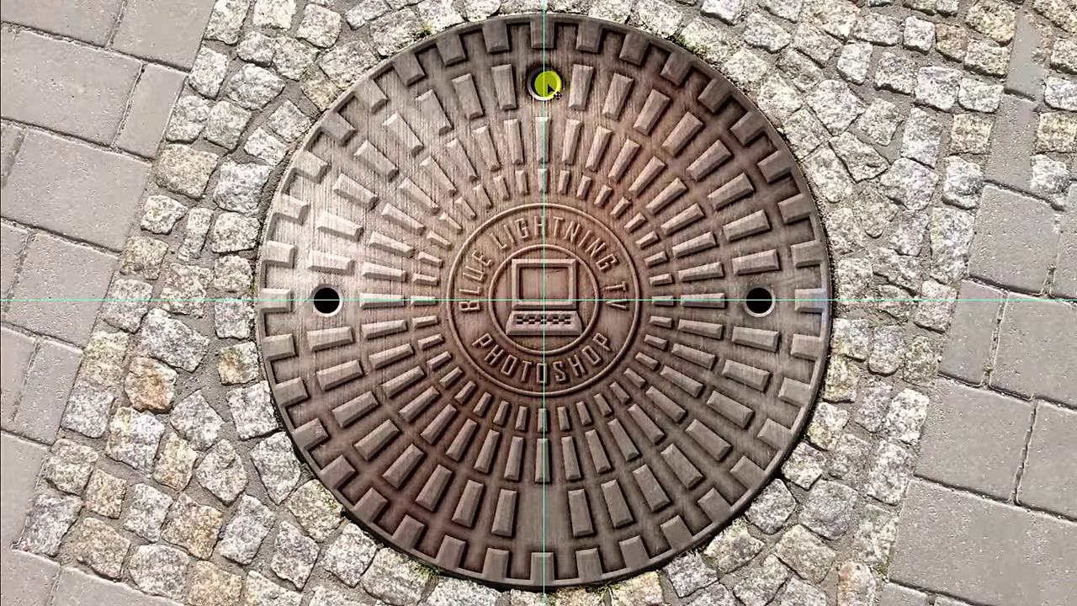
{"action": "key", "text": "shift"}
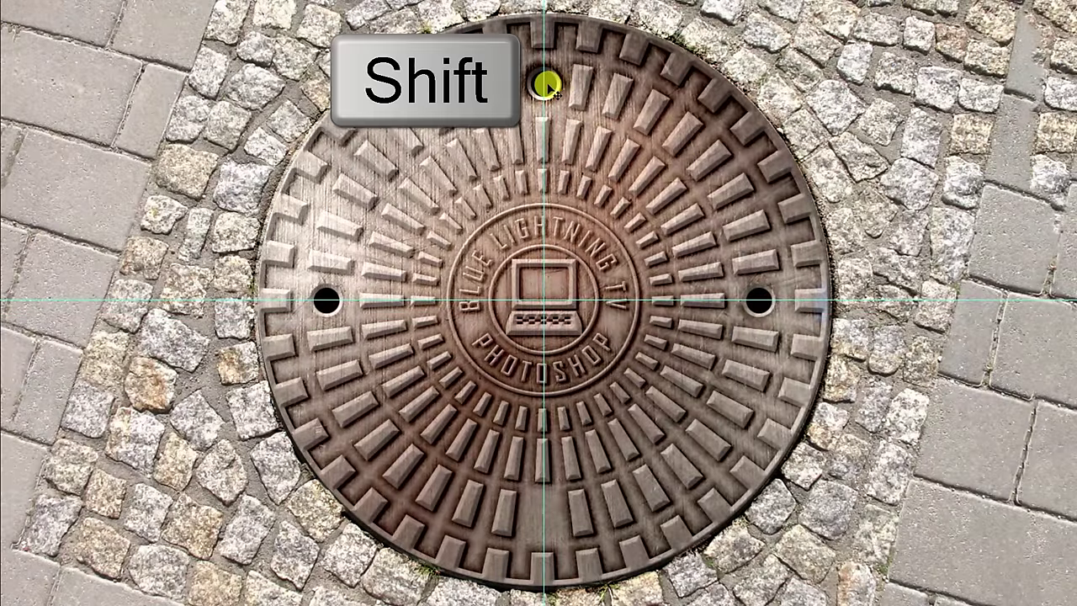
{"action": "left_click_drag", "start_coordinate": [547, 85], "coordinate": [563, 517]}
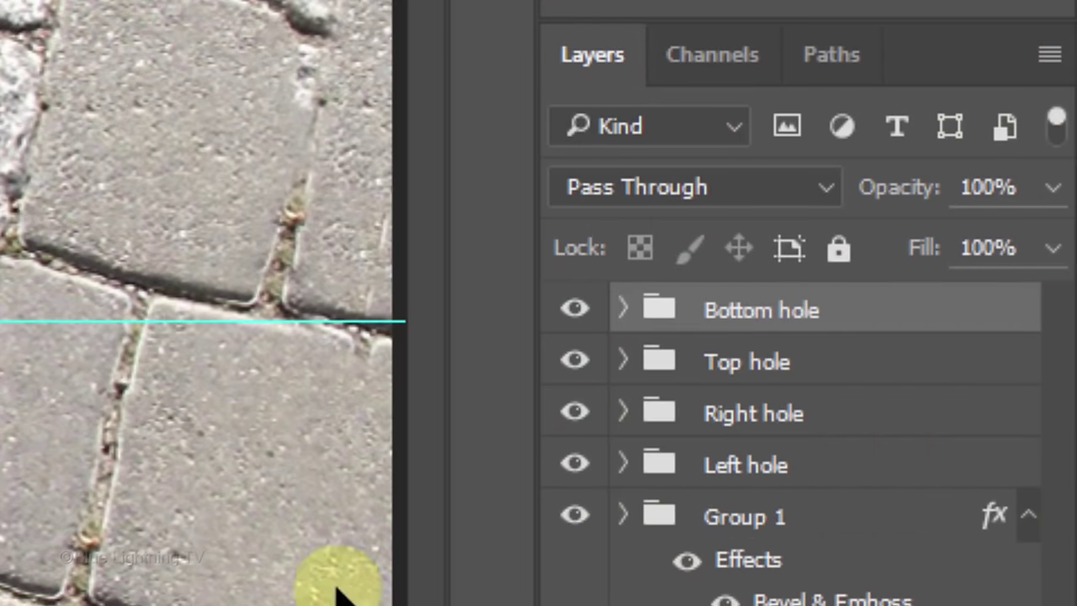
Step: Group the Bottom, Top, Right and Left hole groups together and name the new group "Holes"
{"action": "left_click", "coordinate": [832, 465], "text": "shift"}
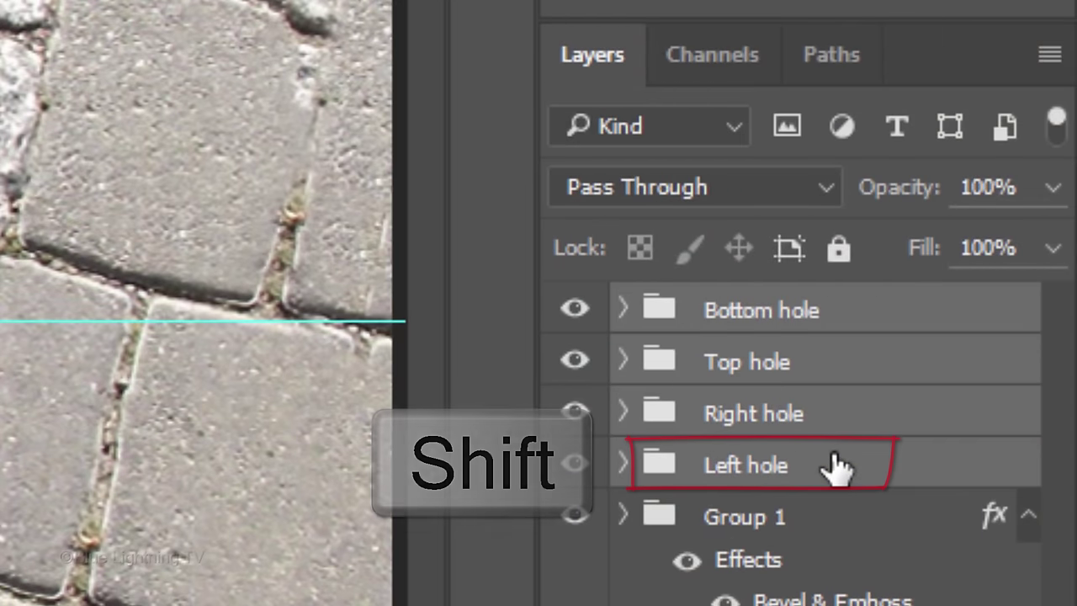
{"action": "key", "text": "ctrl+g"}
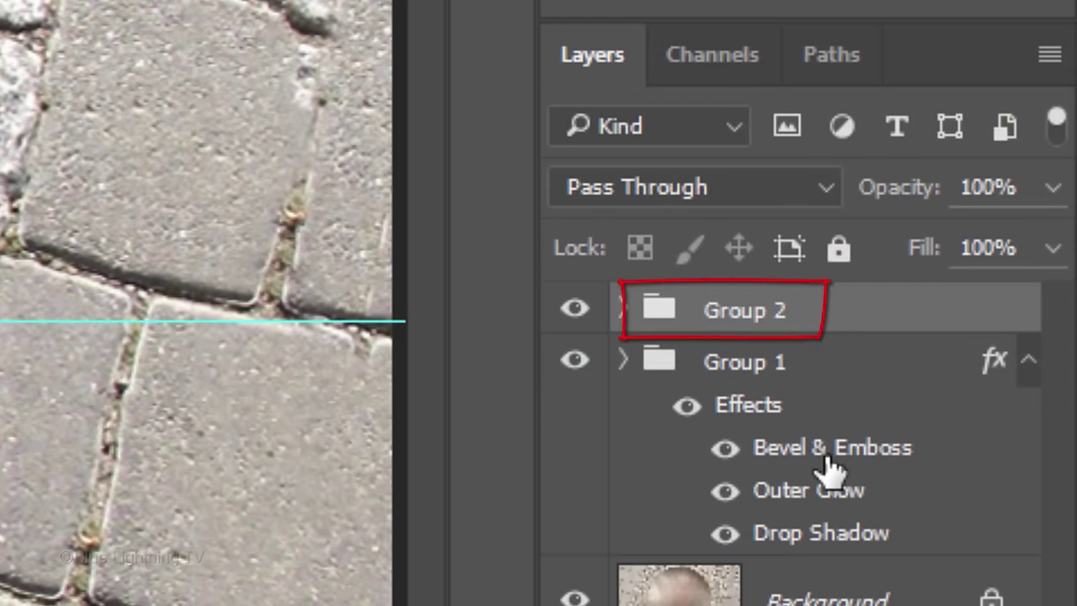
{"action": "double_click", "coordinate": [764, 307]}
{"action": "left_click_drag", "start_coordinate": [791, 310], "coordinate": [690, 306]}
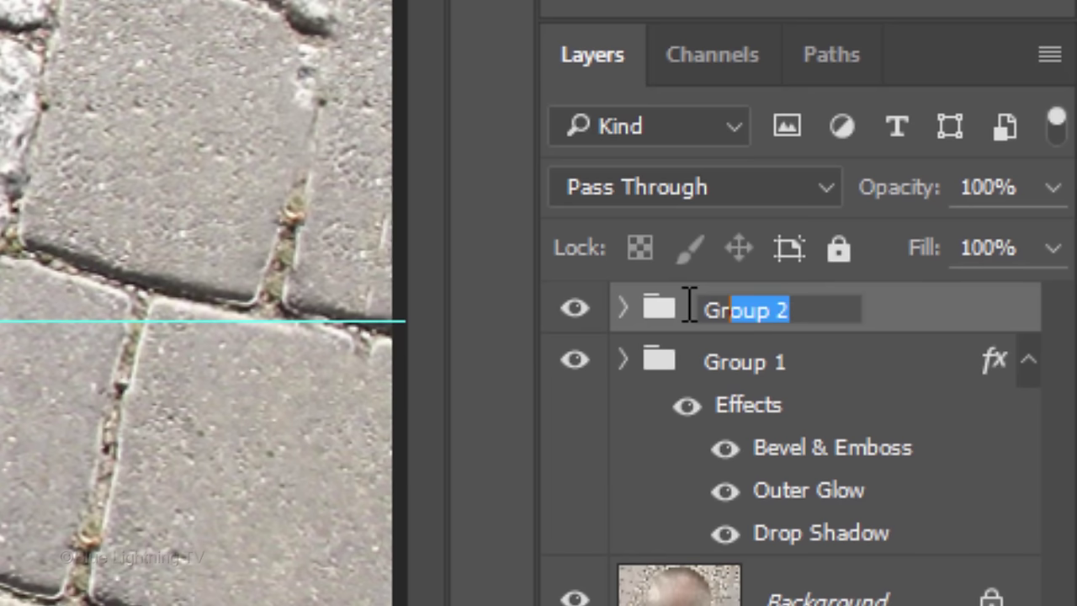
{"action": "type", "text": "Holes"}
{"action": "key", "text": "Return"}
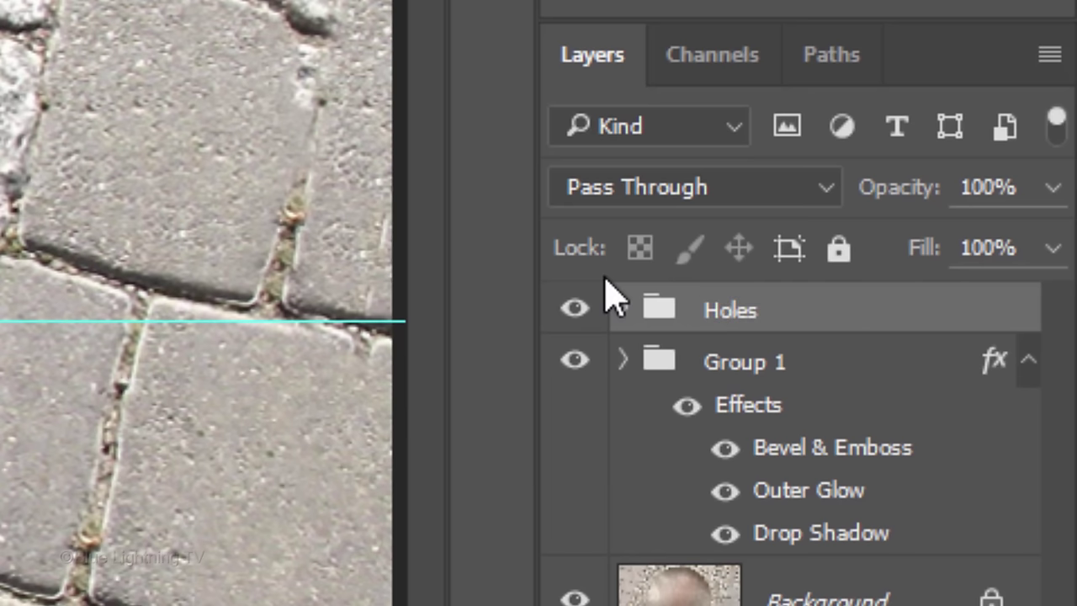
Step: On Layer 1 in Group 1, delete the innermost ring of segments using a circular selection drawn from the cover's center, and deselect
{"action": "left_click", "coordinate": [627, 360]}
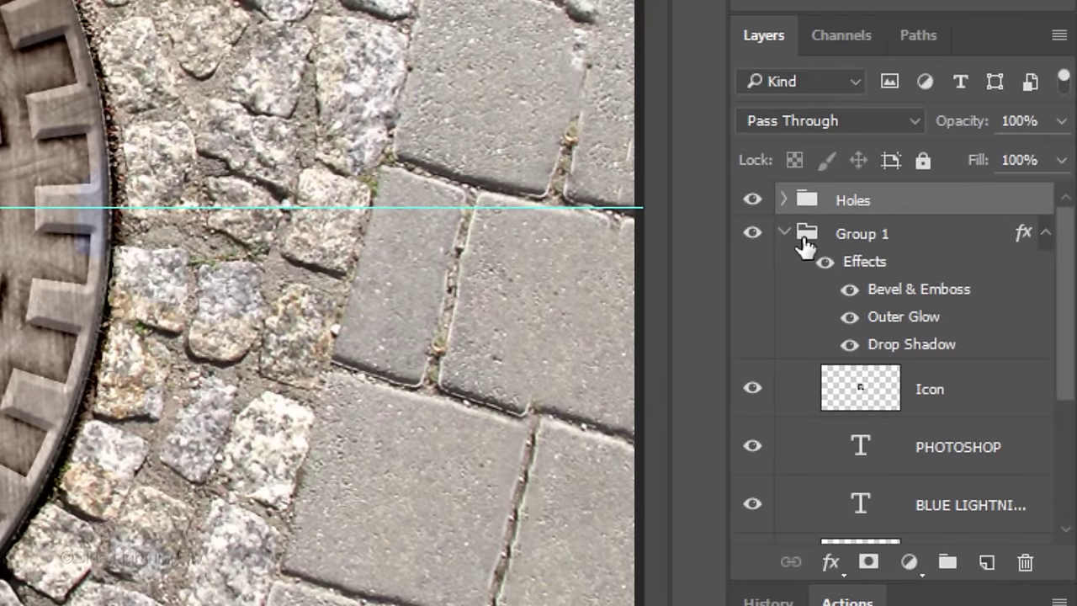
{"action": "scroll", "coordinate": [1073, 284], "scroll_direction": "down", "scroll_amount": 5}
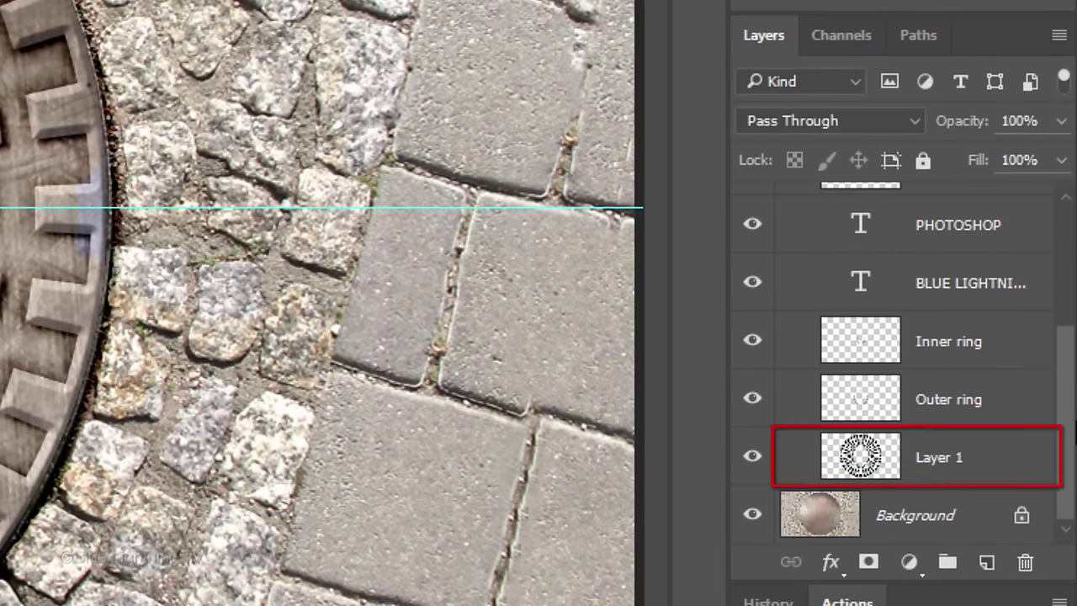
{"action": "left_click", "coordinate": [865, 458]}
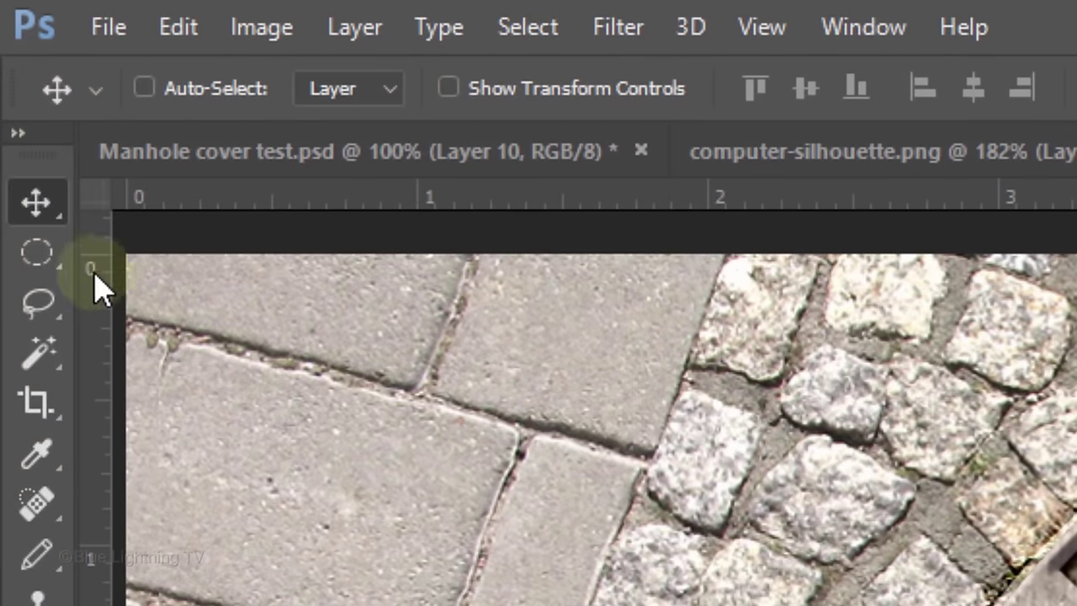
{"action": "right_click", "coordinate": [35, 252]}
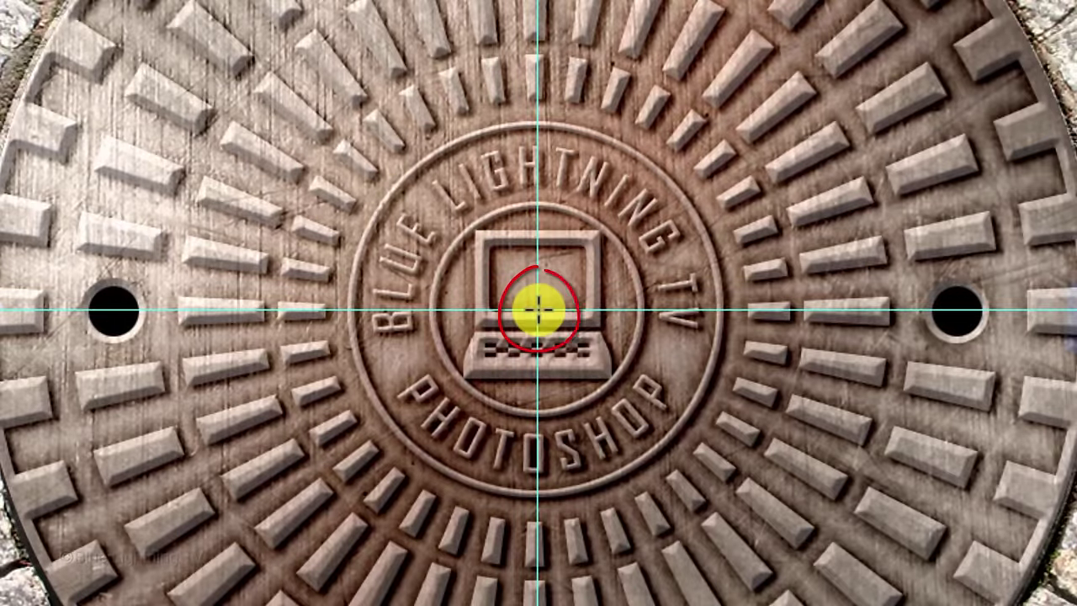
{"action": "left_click_drag", "start_coordinate": [538, 310], "coordinate": [851, 51]}
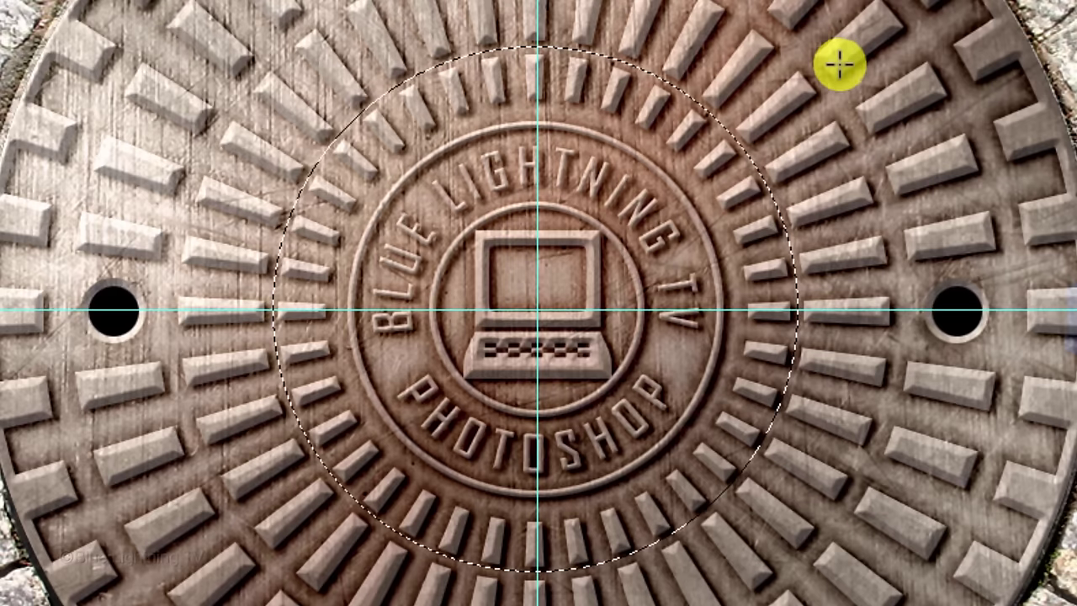
{"action": "key", "text": "Delete"}
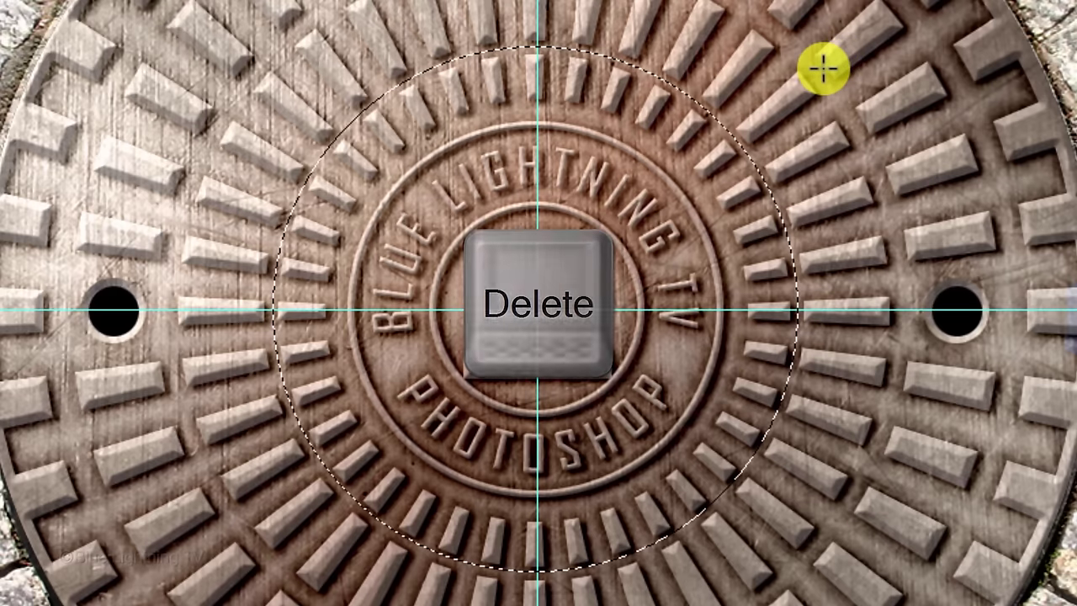
{"action": "key", "text": "ctrl+d"}
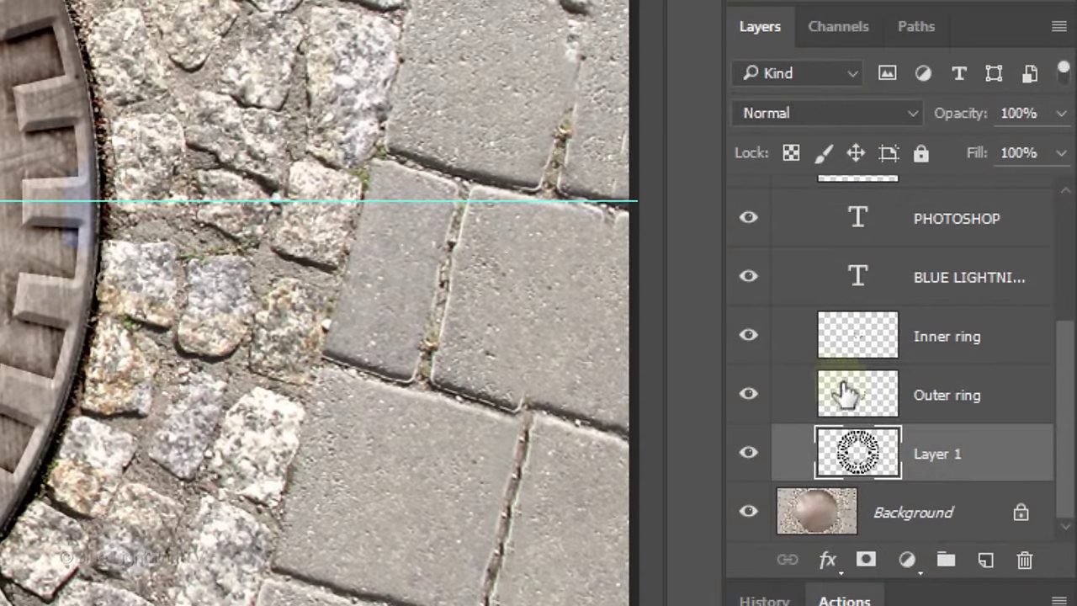
Step: Make the Outer ring layer active
{"action": "left_click", "coordinate": [861, 400]}
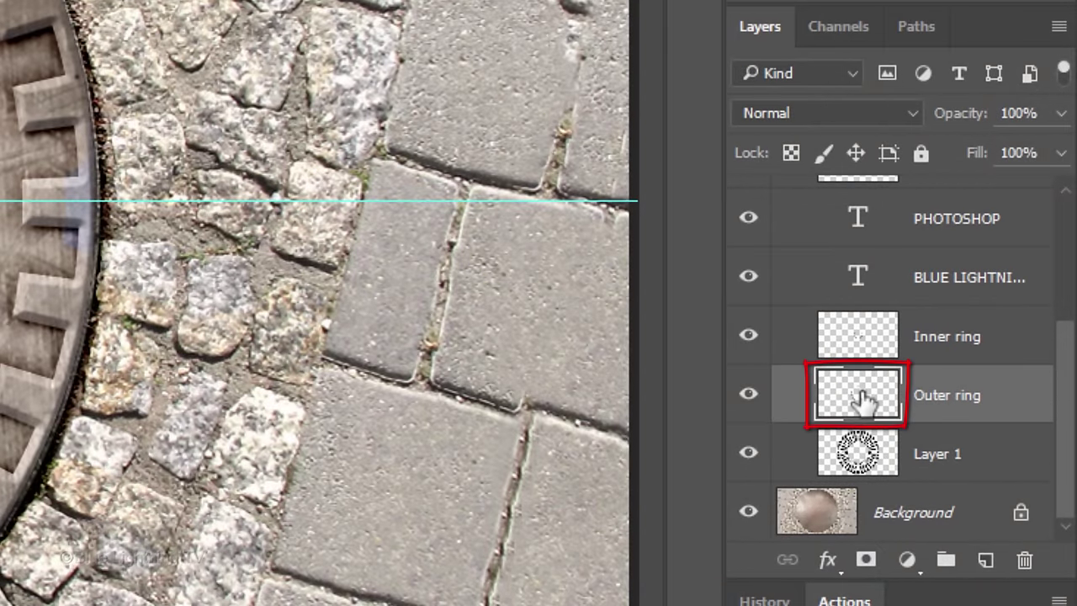